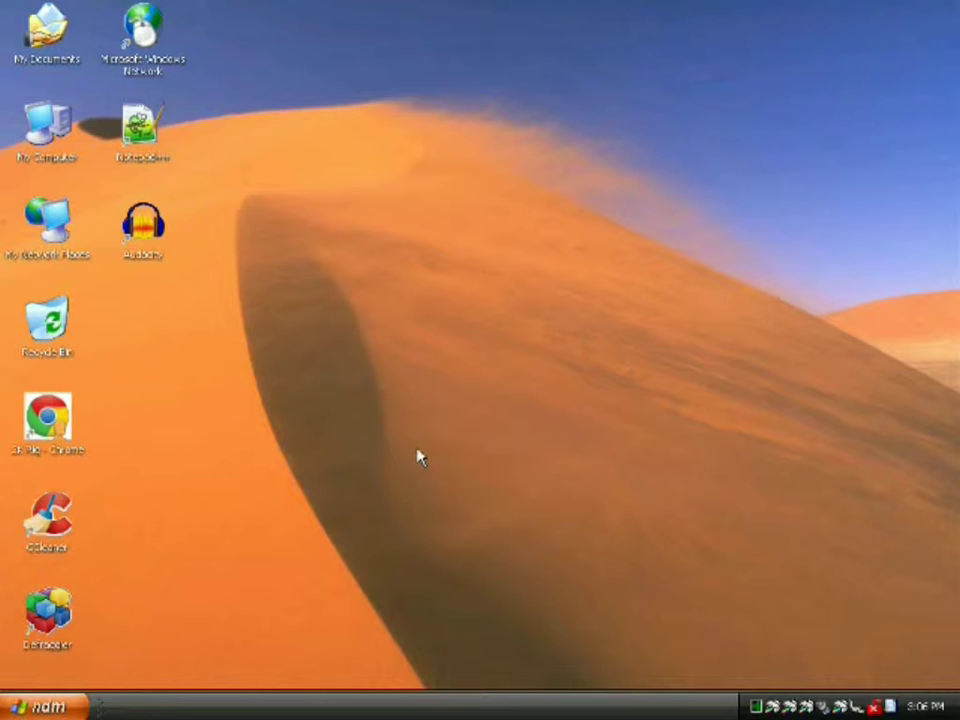
pyautogui.doubleClick(57, 430)
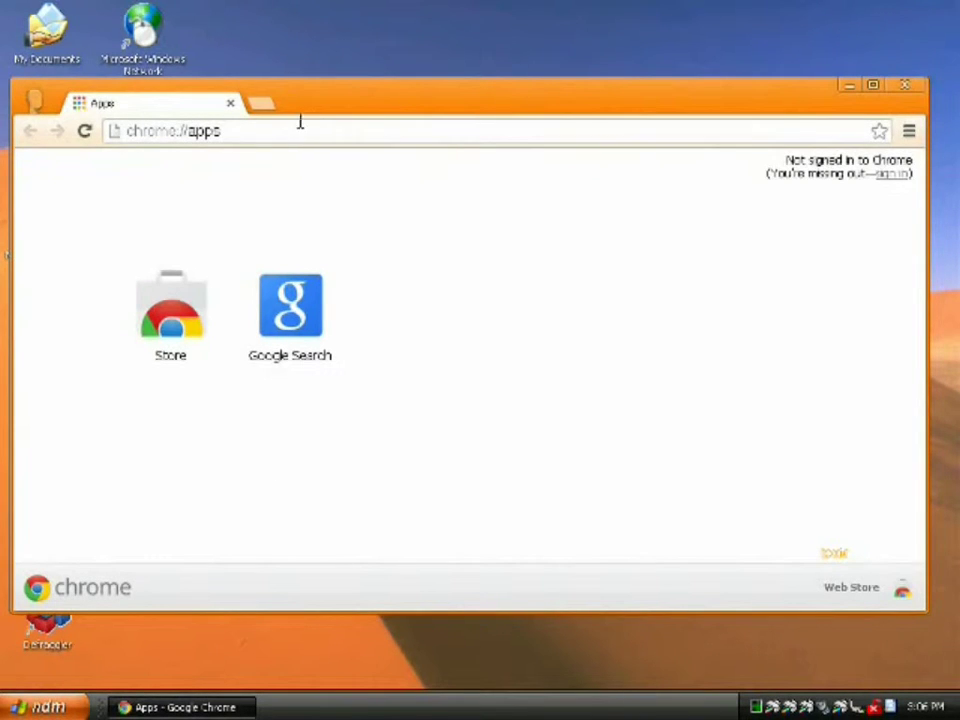
pyautogui.click(259, 106)
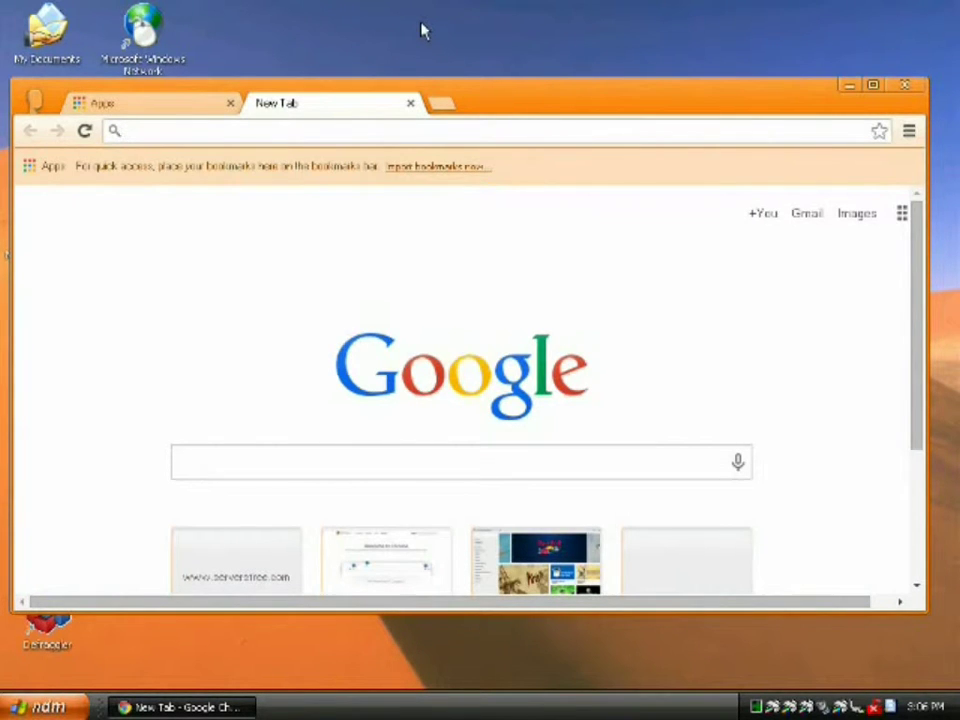
pyautogui.write('mail')
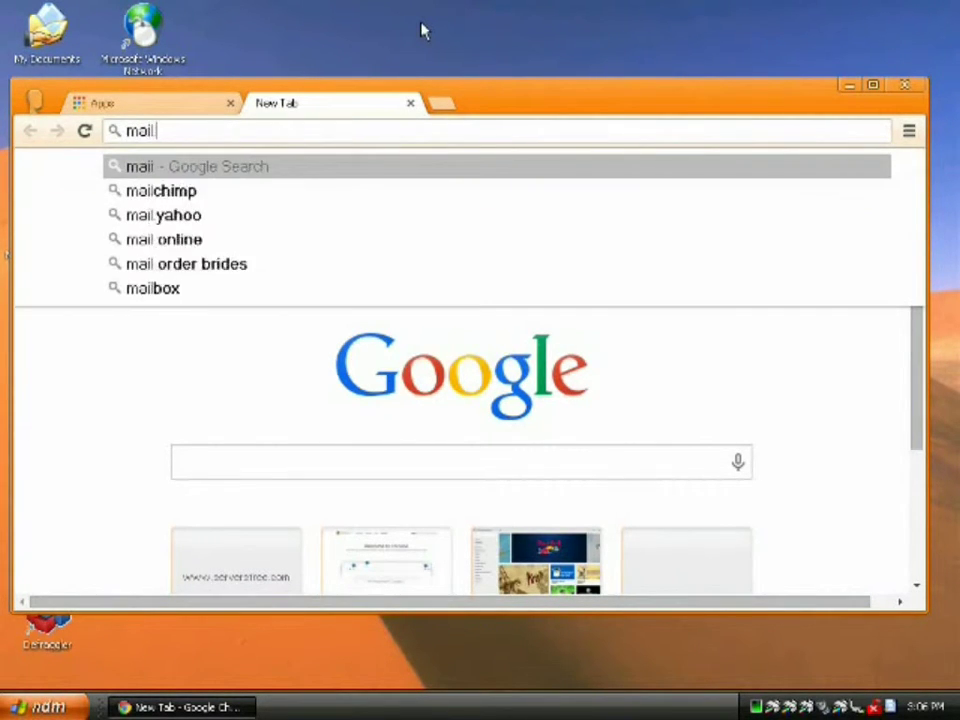
pyautogui.write('.com')
pyautogui.press('Return')
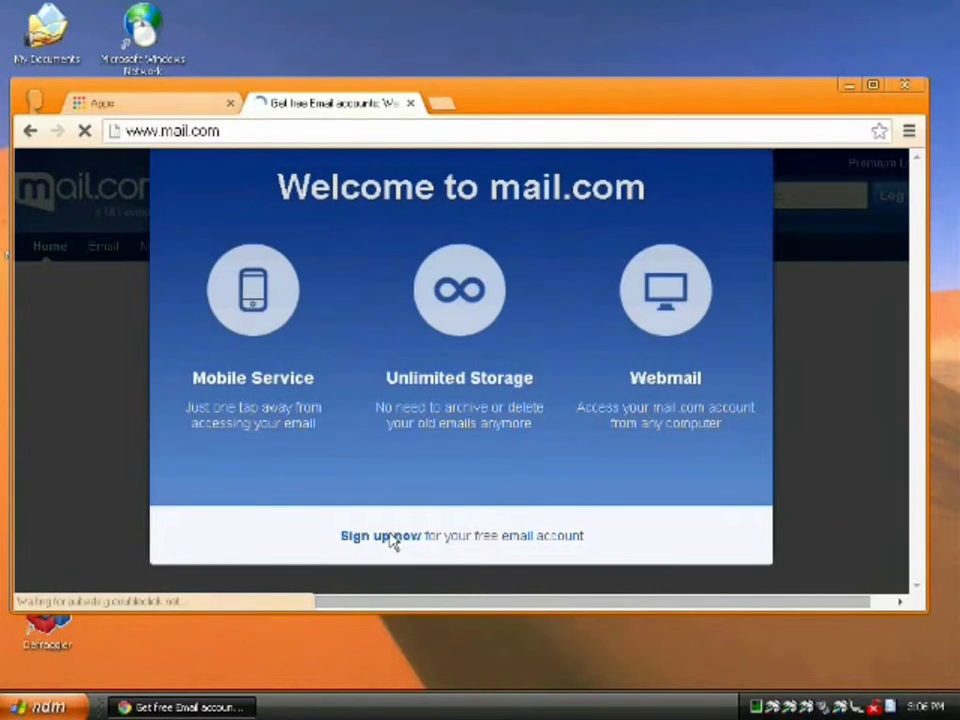
# - Start the free mail.com sign-up and enter the account's first and last name
pyautogui.click(450, 489)
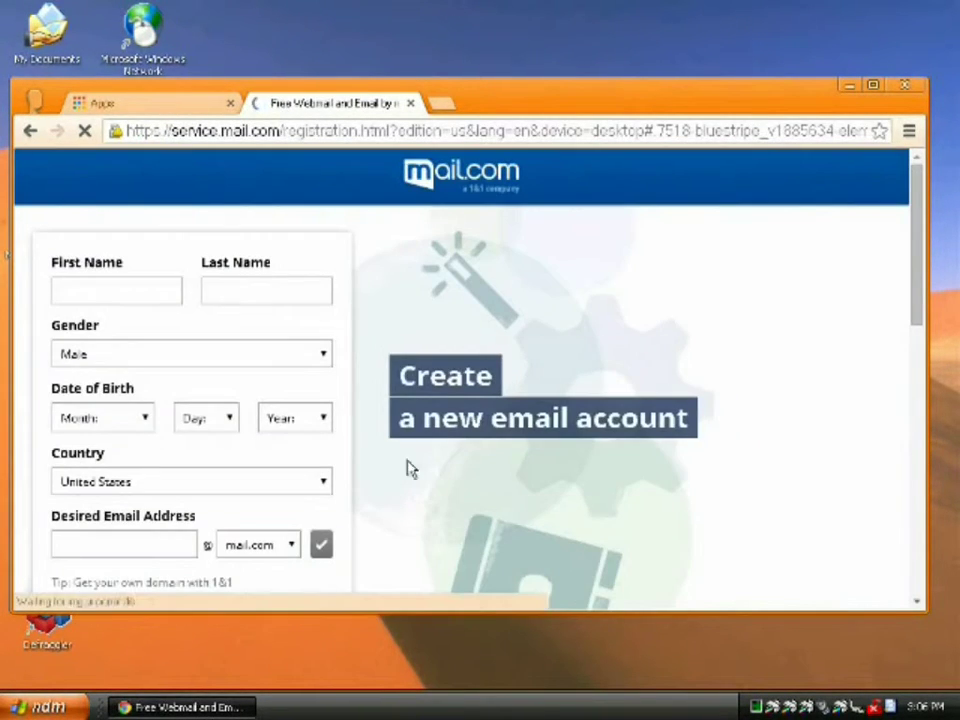
pyautogui.click(113, 289)
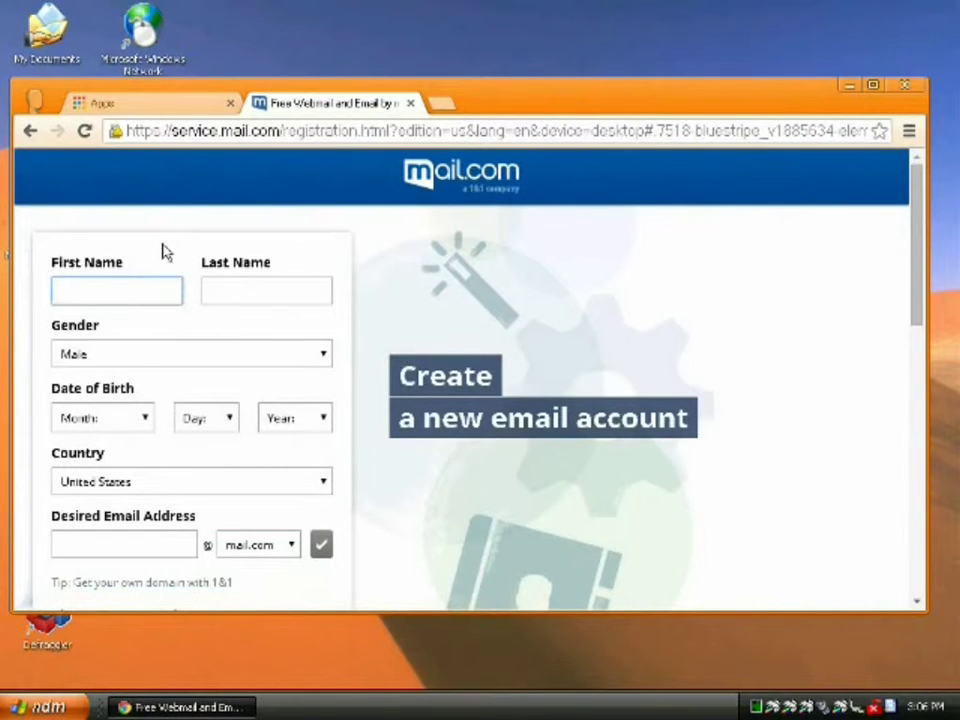
pyautogui.click(205, 131)
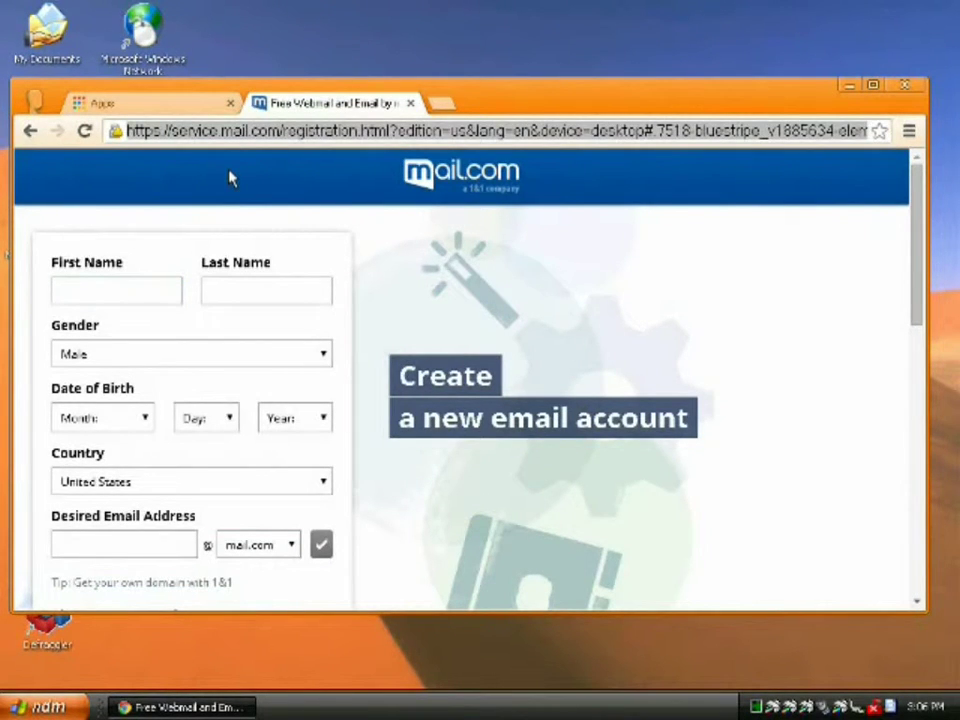
pyautogui.click(125, 293)
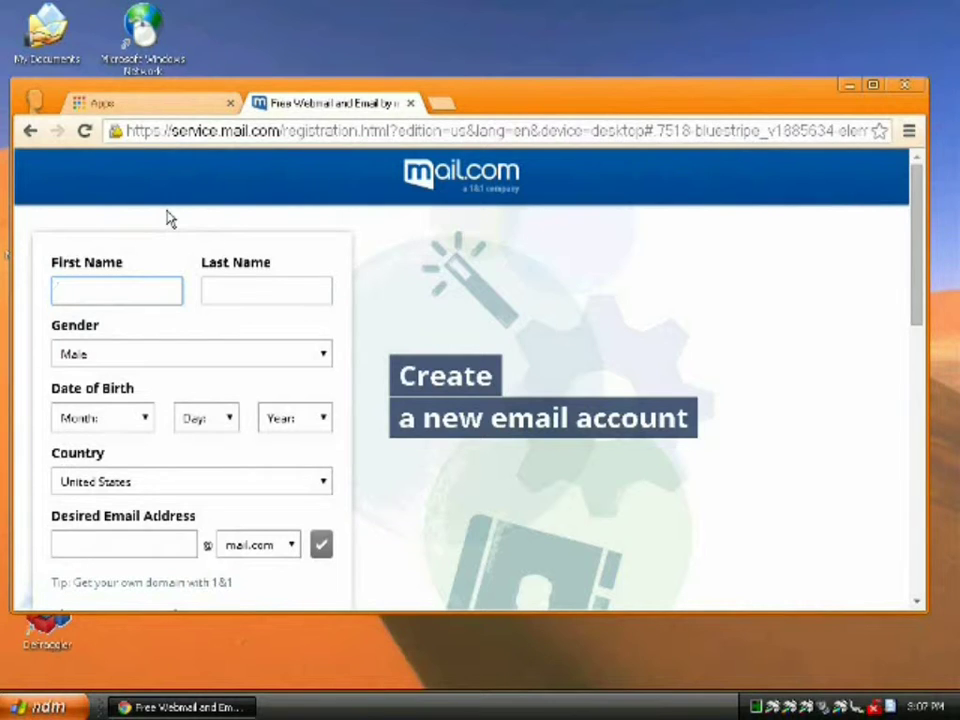
pyautogui.write('Penguin')
pyautogui.press('Tab')
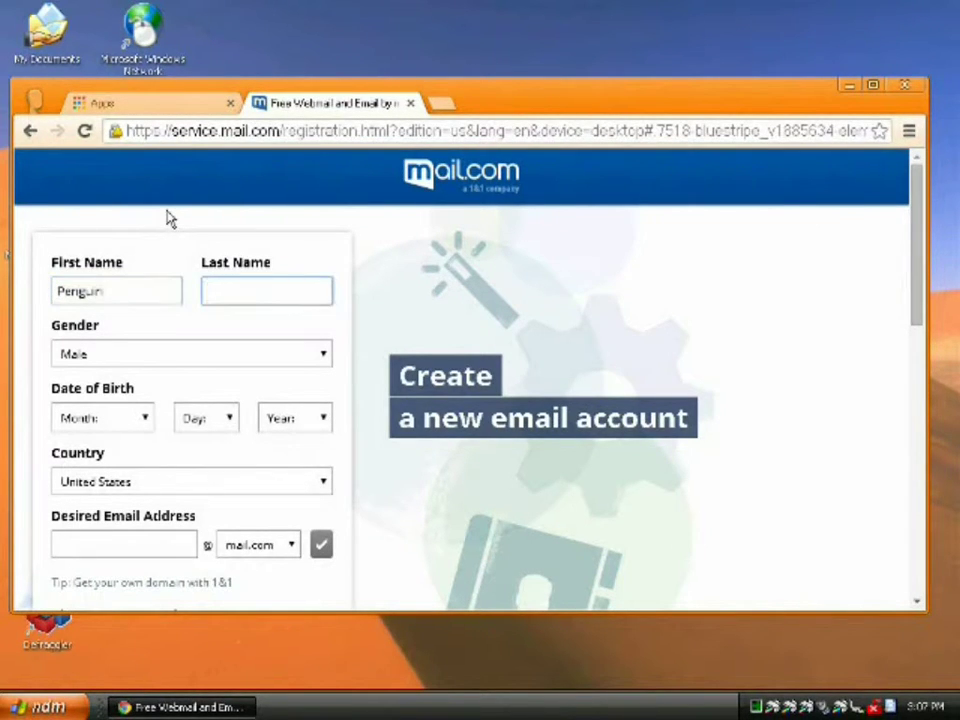
pyautogui.write('Robot')
pyautogui.press('Tab')
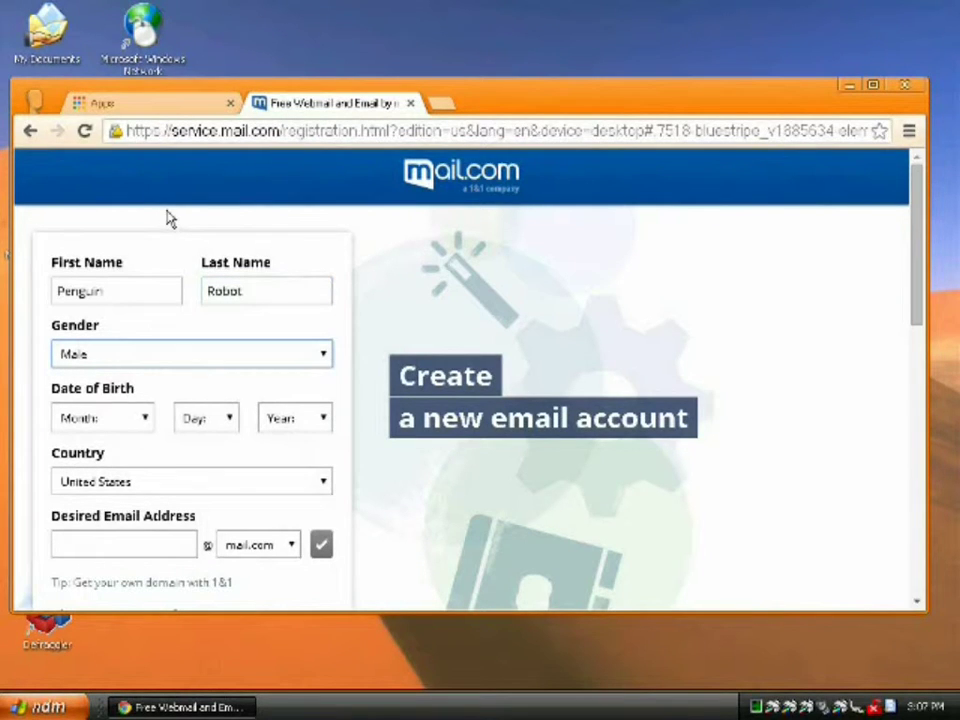
# - Set the birth date to Jul 22 1996 and keep United States as the country
pyautogui.click(145, 421)
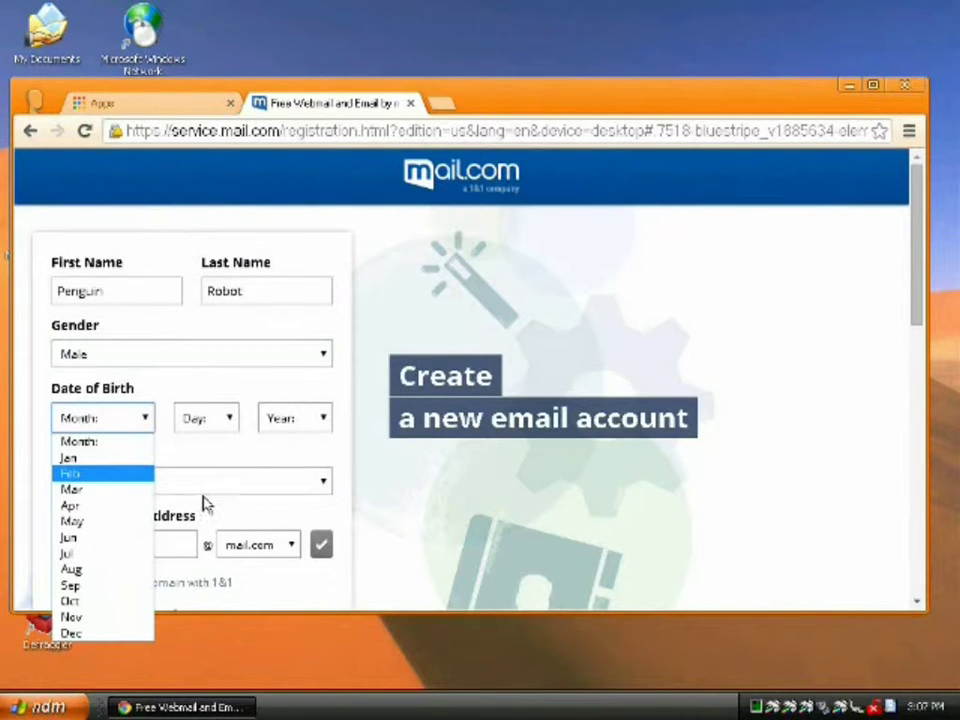
pyautogui.moveTo(932, 708)
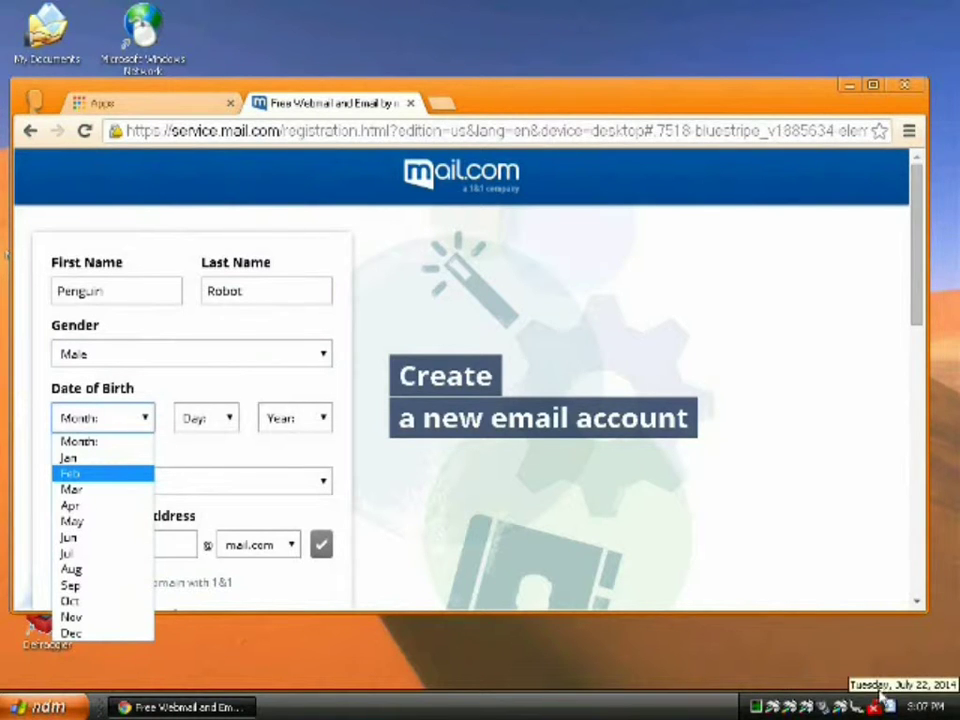
pyautogui.click(70, 553)
pyautogui.click(229, 420)
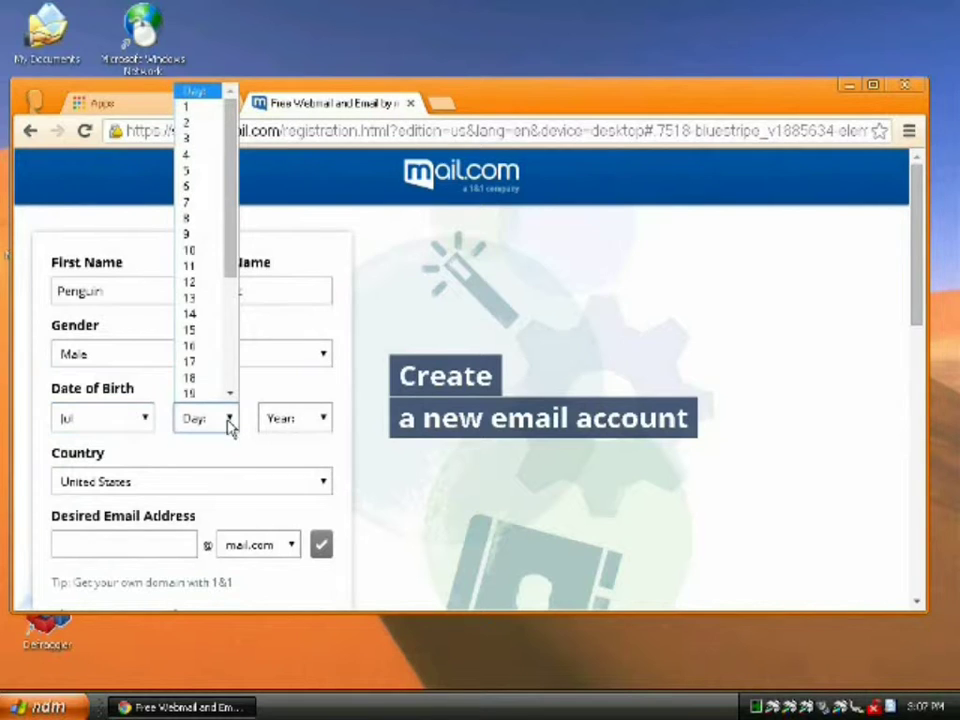
pyautogui.scroll(-2, 206, 358)
pyautogui.click(206, 350)
pyautogui.click(324, 419)
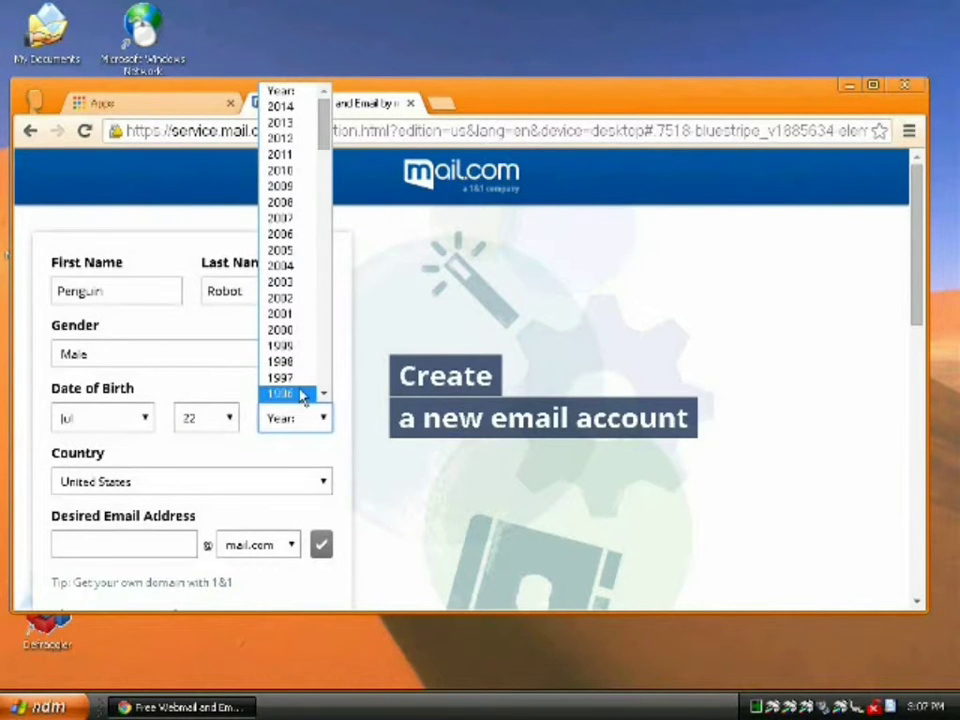
pyautogui.click(303, 393)
pyautogui.click(165, 487)
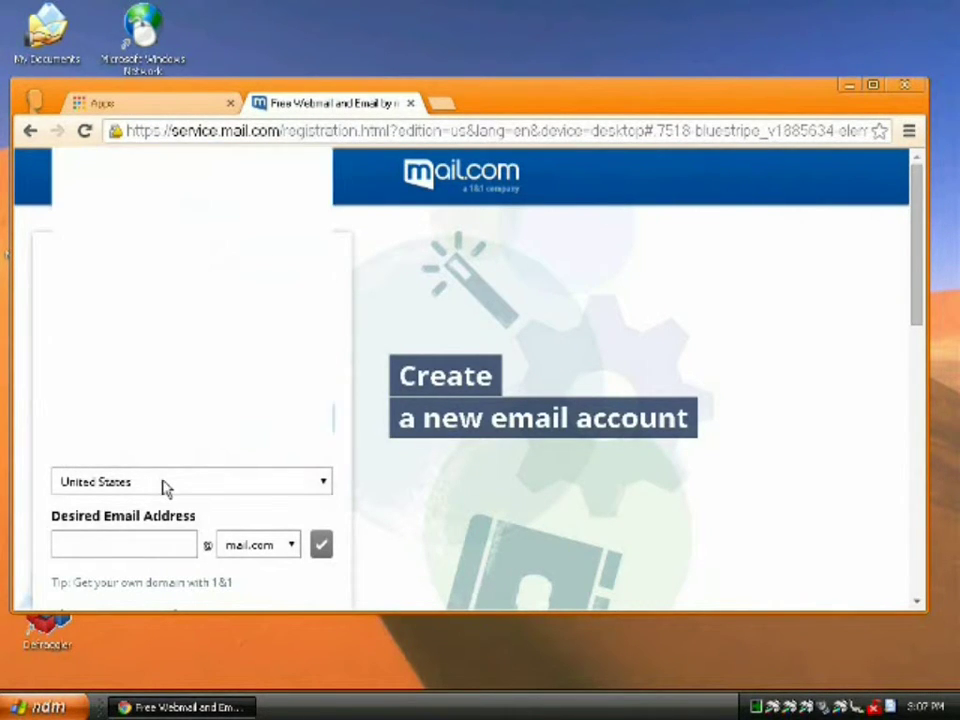
pyautogui.click(165, 487)
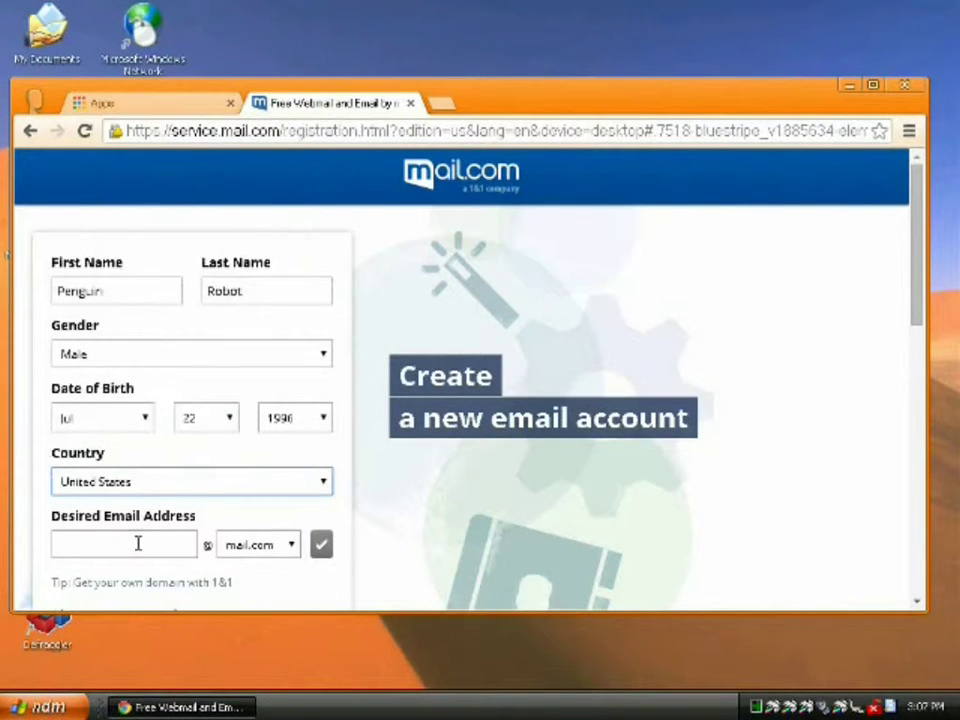
# - Enter the desired e-mail address for the new account
pyautogui.click(139, 543)
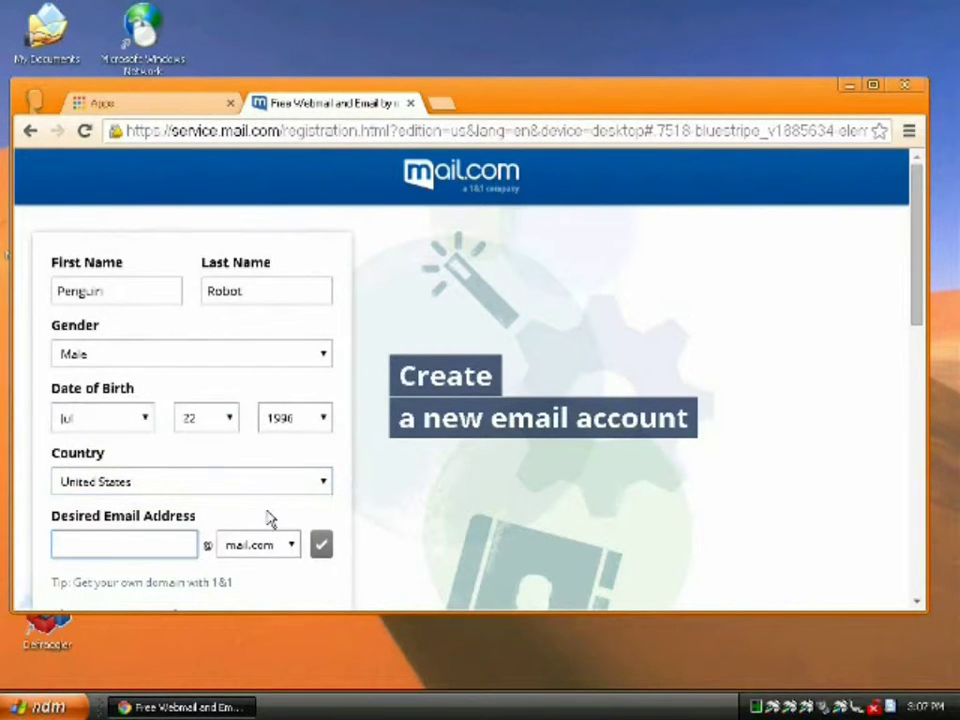
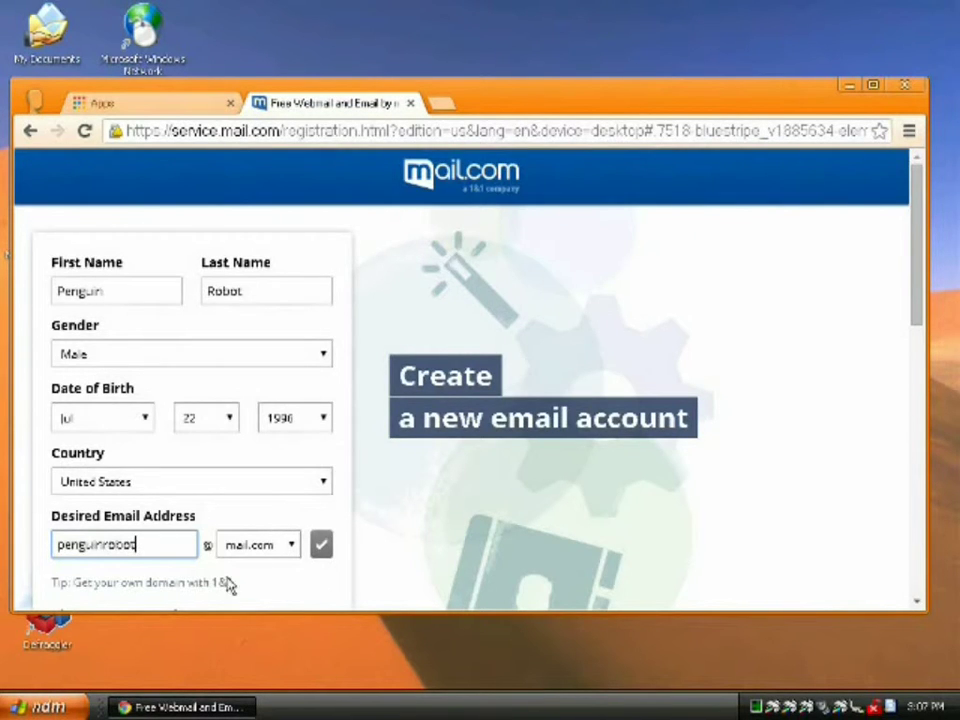
pyautogui.scroll(-3, 225, 560)
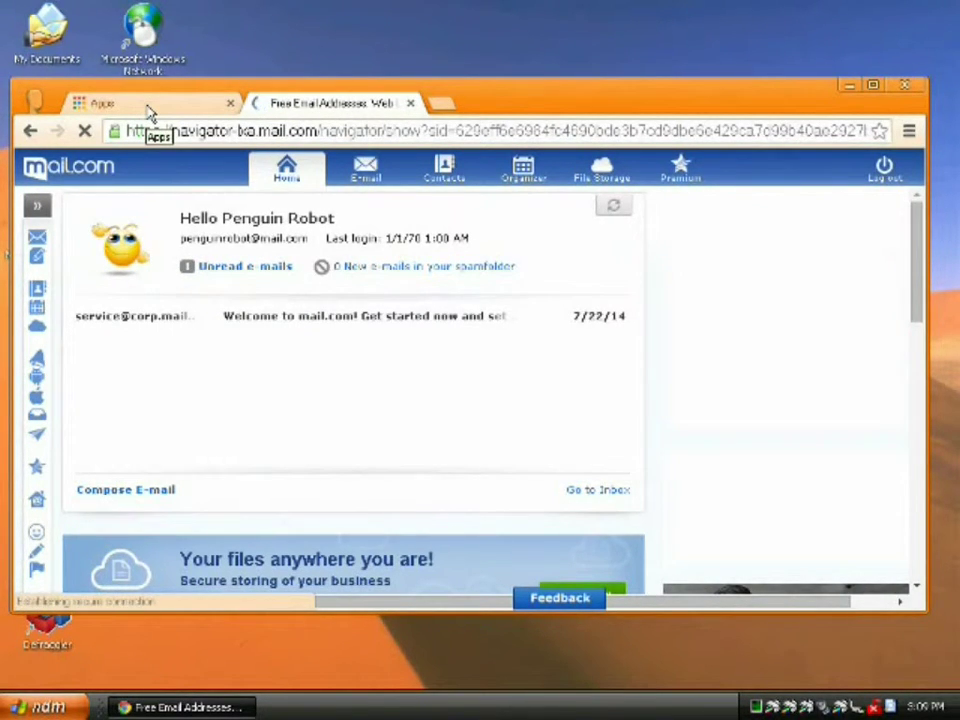
# - Switch back to the Apps tab and select its web address for replacement
pyautogui.click(148, 112)
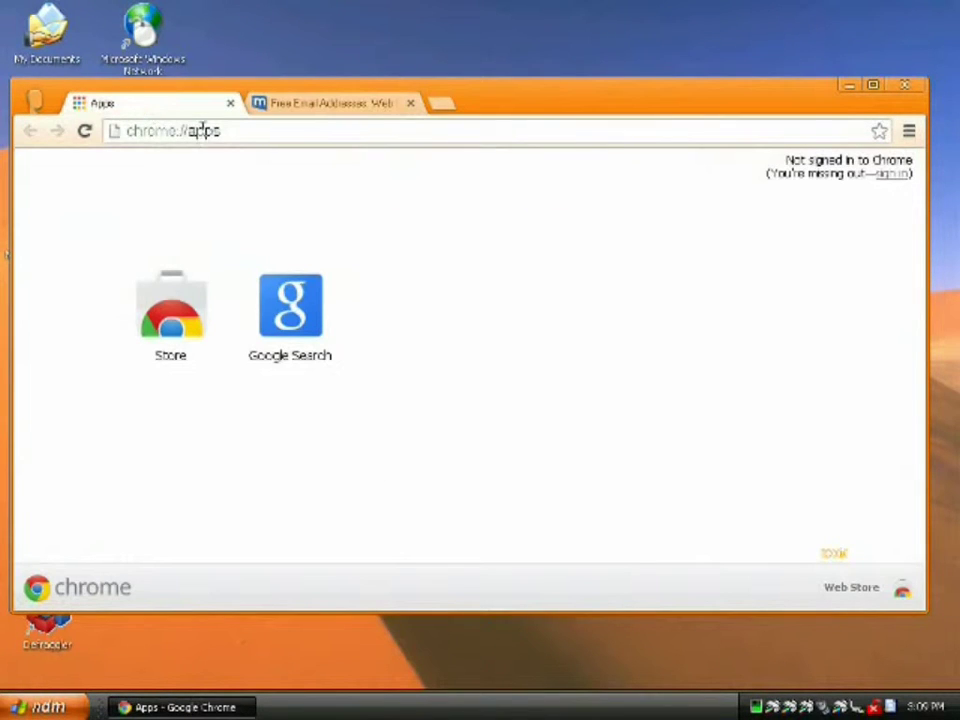
pyautogui.click(268, 131)
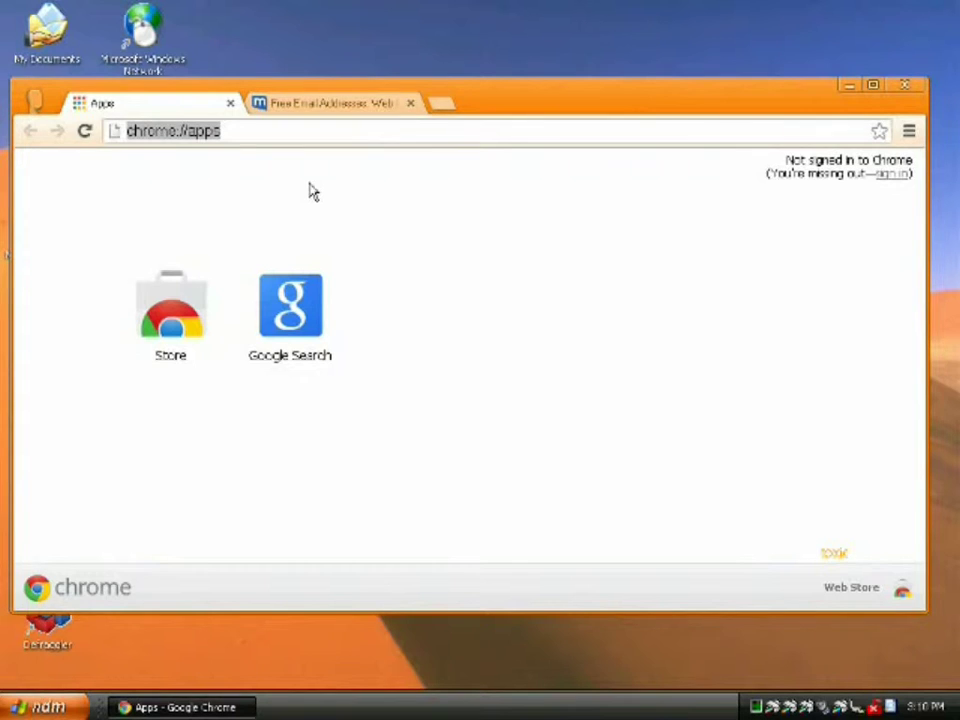
# - Go to serversfree.com, maximize the window, and open the free hosting sign-up
pyautogui.write('server')
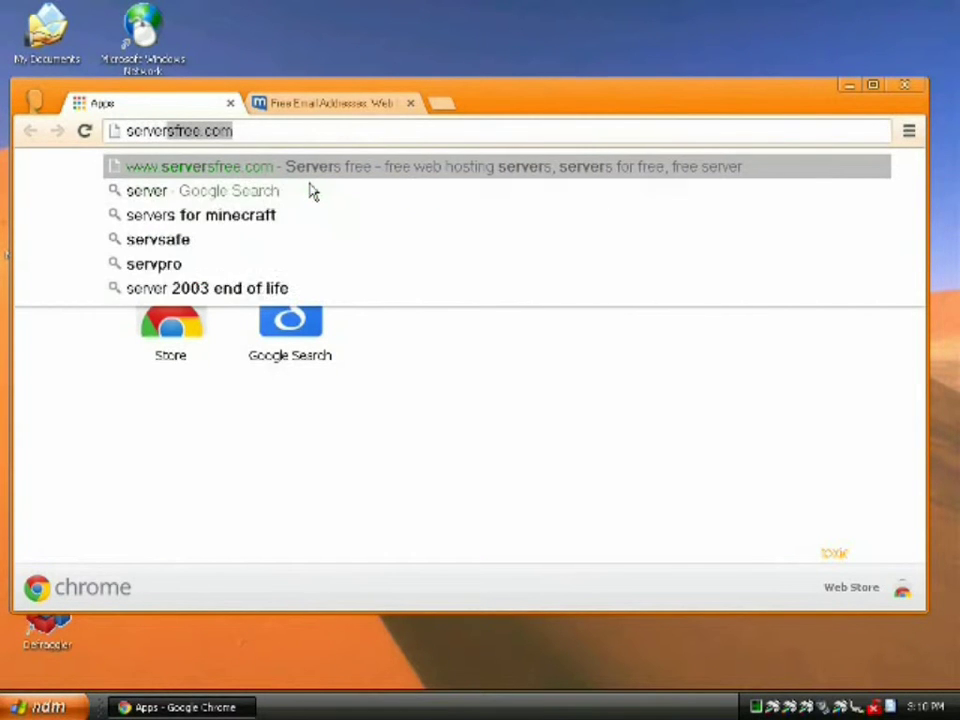
pyautogui.write('sfree.c')
pyautogui.press('Return')
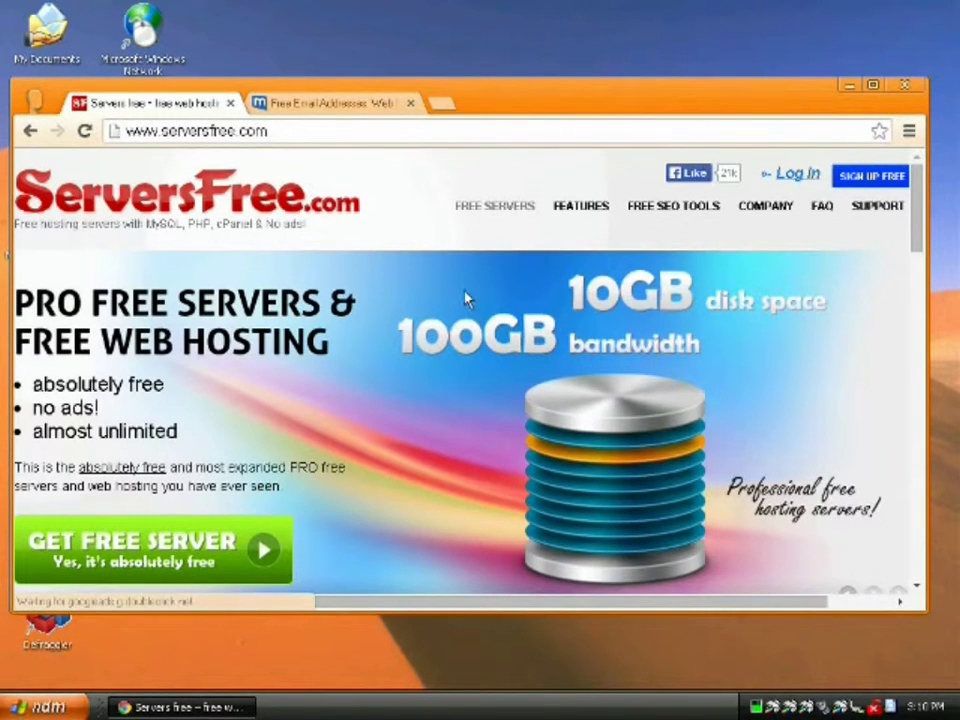
pyautogui.doubleClick(603, 98)
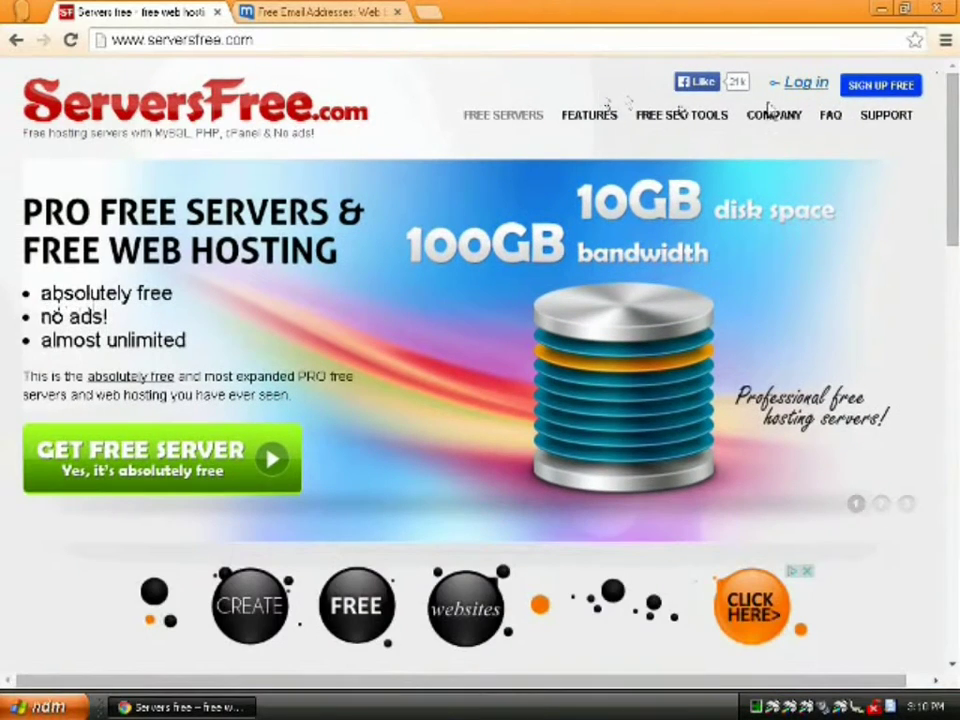
pyautogui.click(866, 90)
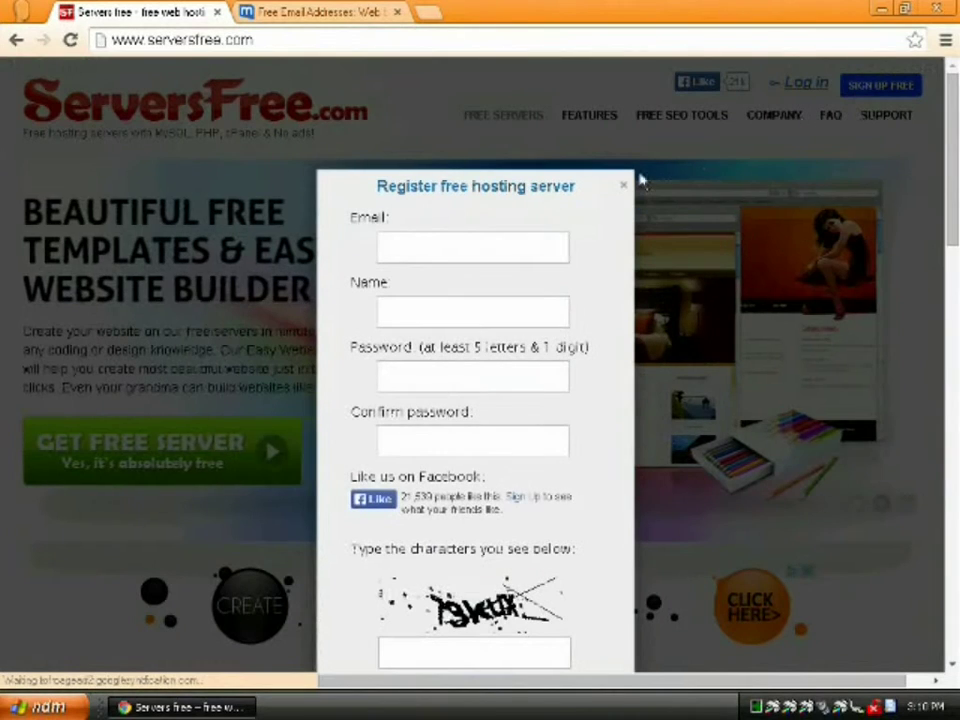
# - Enter the registration e-mail, the name, and a matching password in both password fields
pyautogui.click(448, 250)
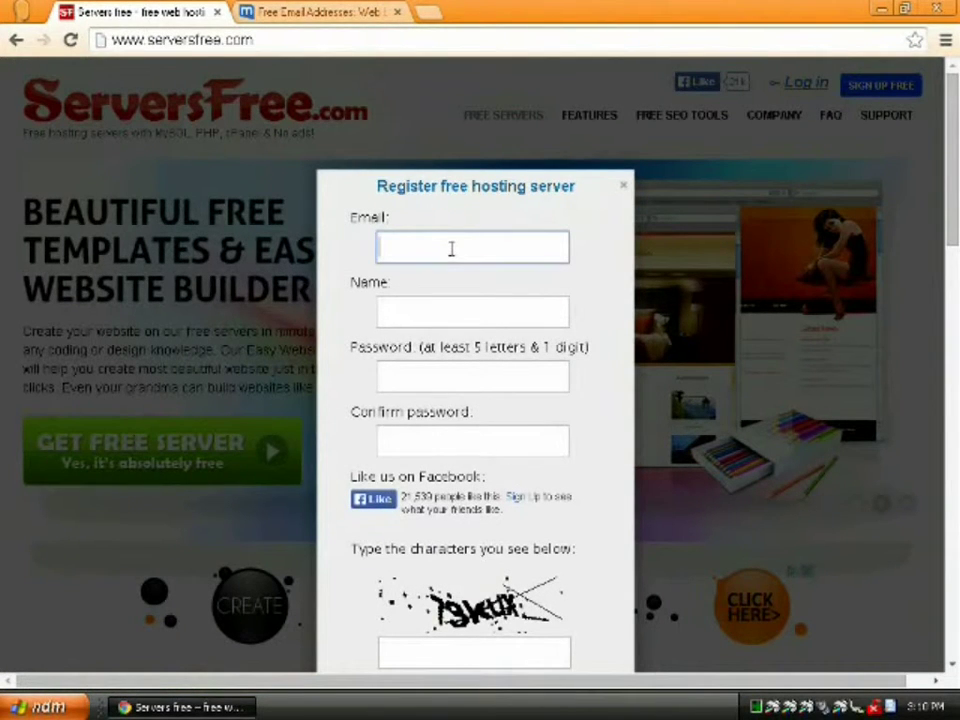
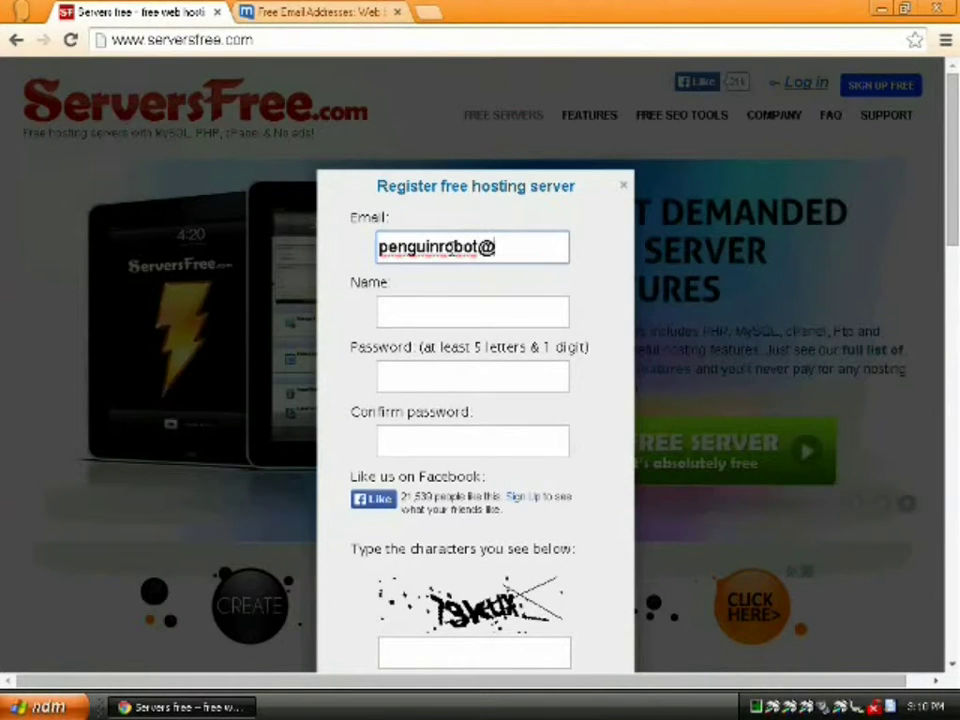
pyautogui.press('Tab')
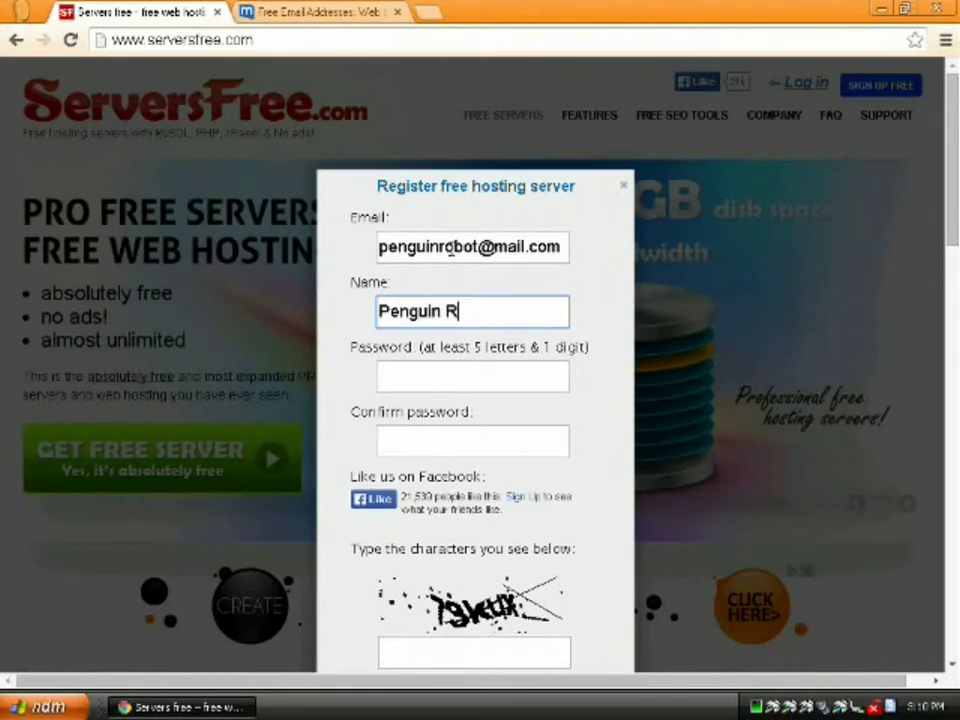
pyautogui.press('Tab')
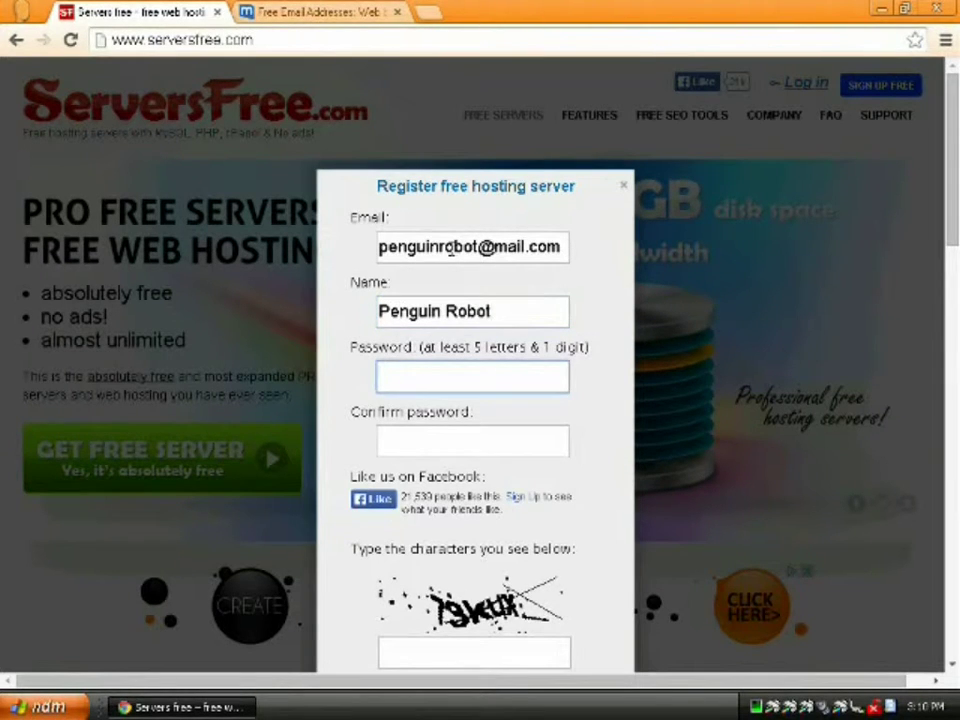
pyautogui.press('BackSpace')
pyautogui.press('BackSpace')
pyautogui.press('BackSpace')
pyautogui.press('BackSpace')
pyautogui.press('BackSpace')
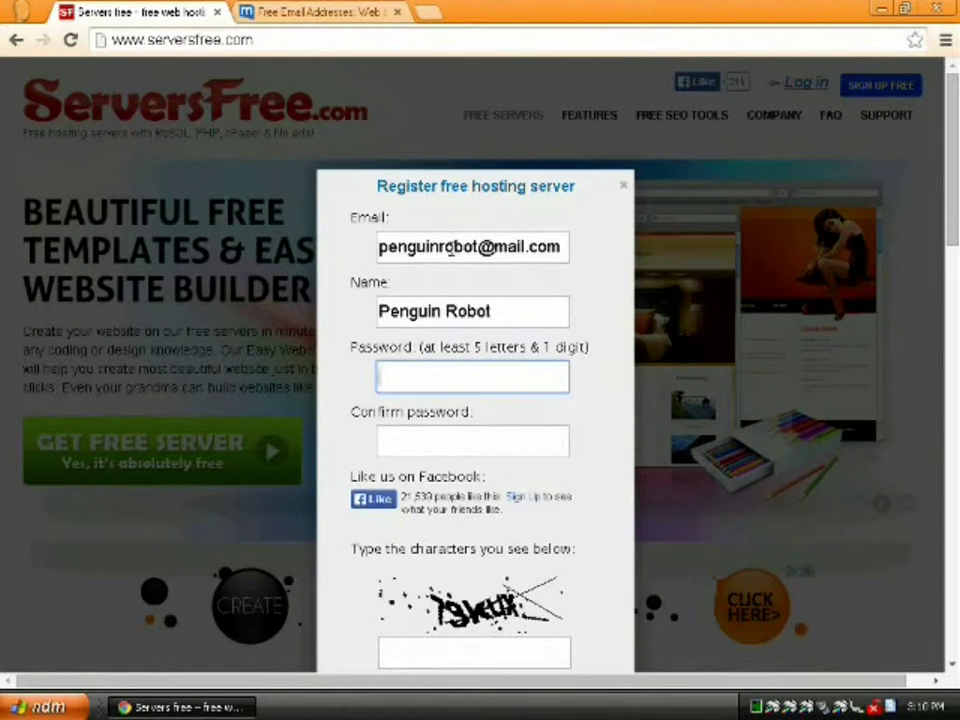
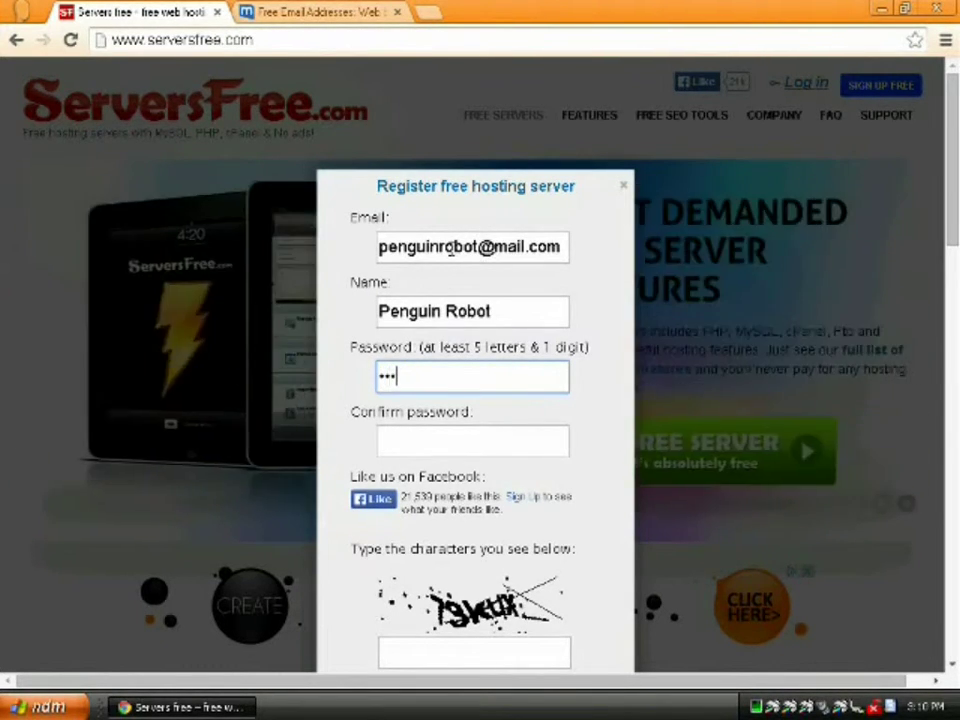
pyautogui.press('Tab')
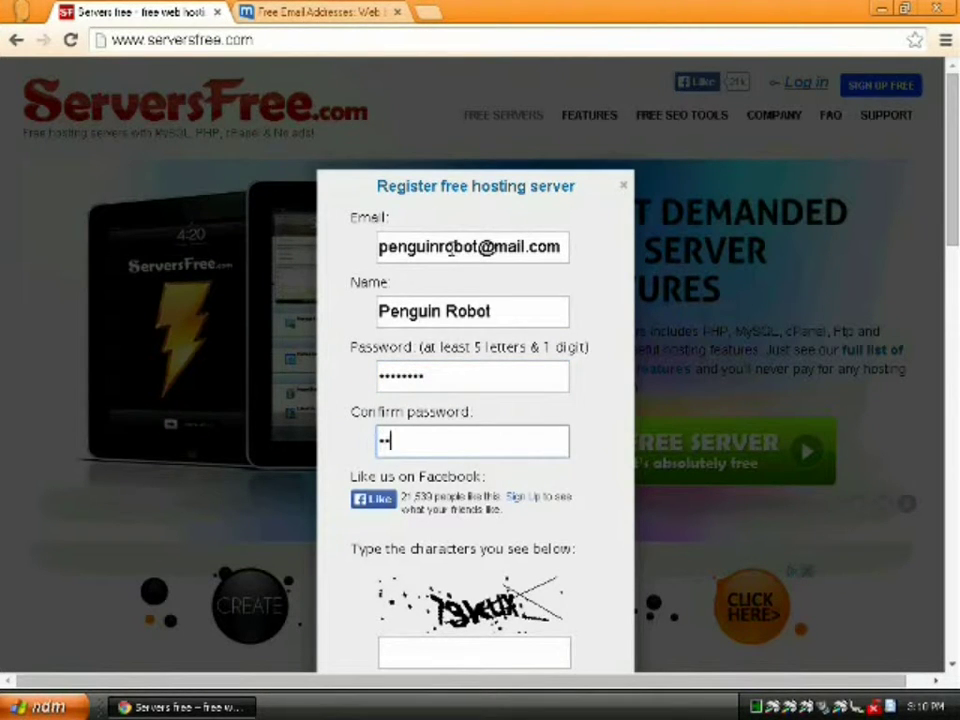
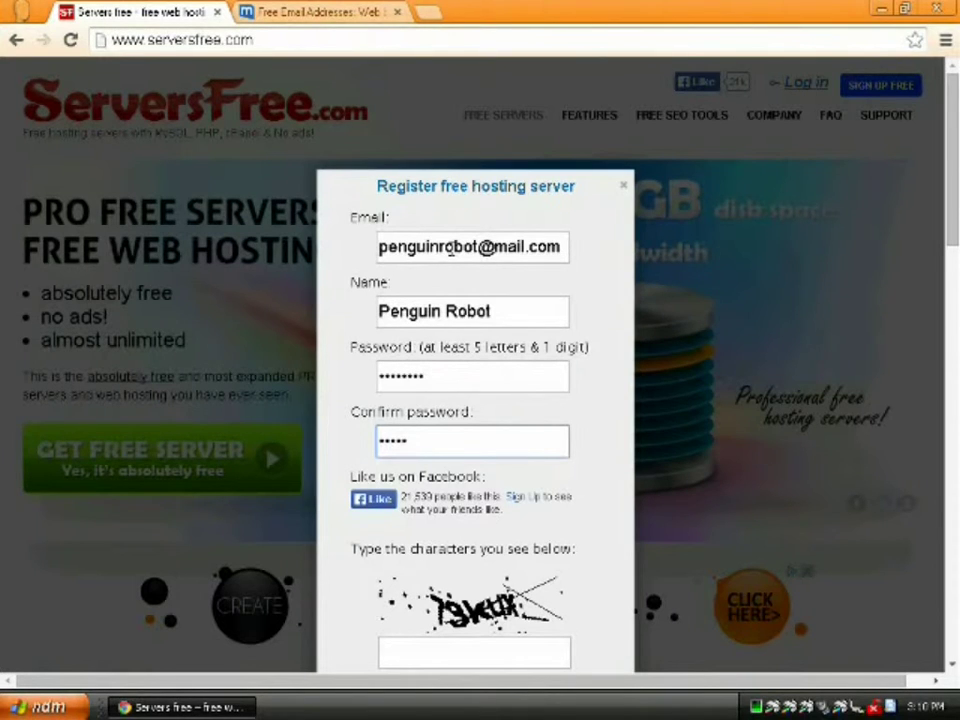
# - Enter the captcha characters and submit the hosting registration
pyautogui.scroll(-1, 400, 452)
pyautogui.click(482, 557)
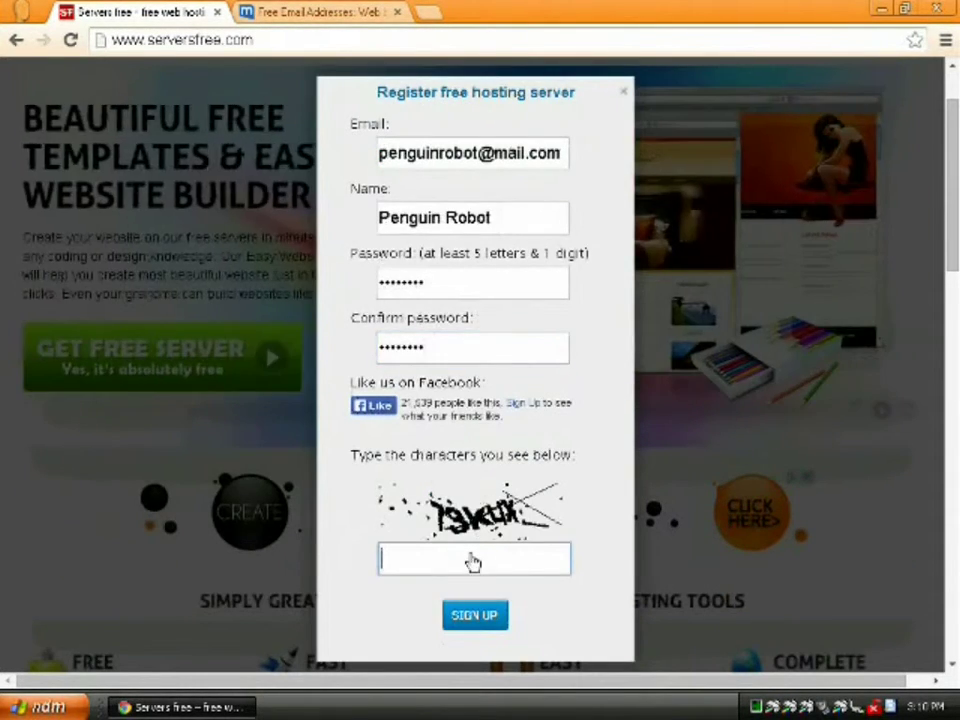
pyautogui.write('73kux')
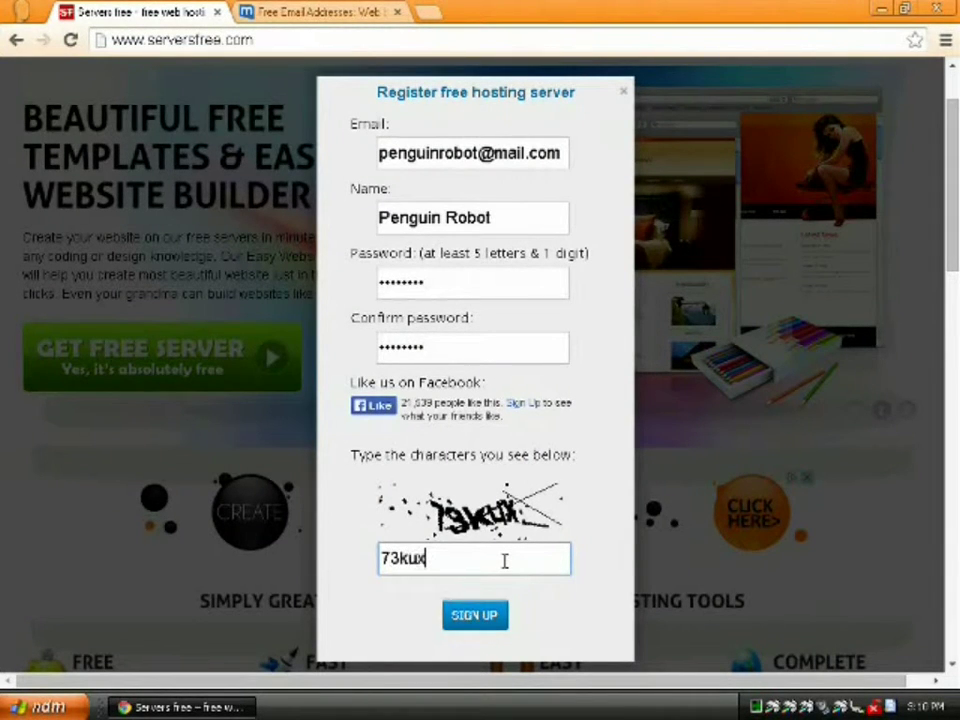
pyautogui.click(480, 620)
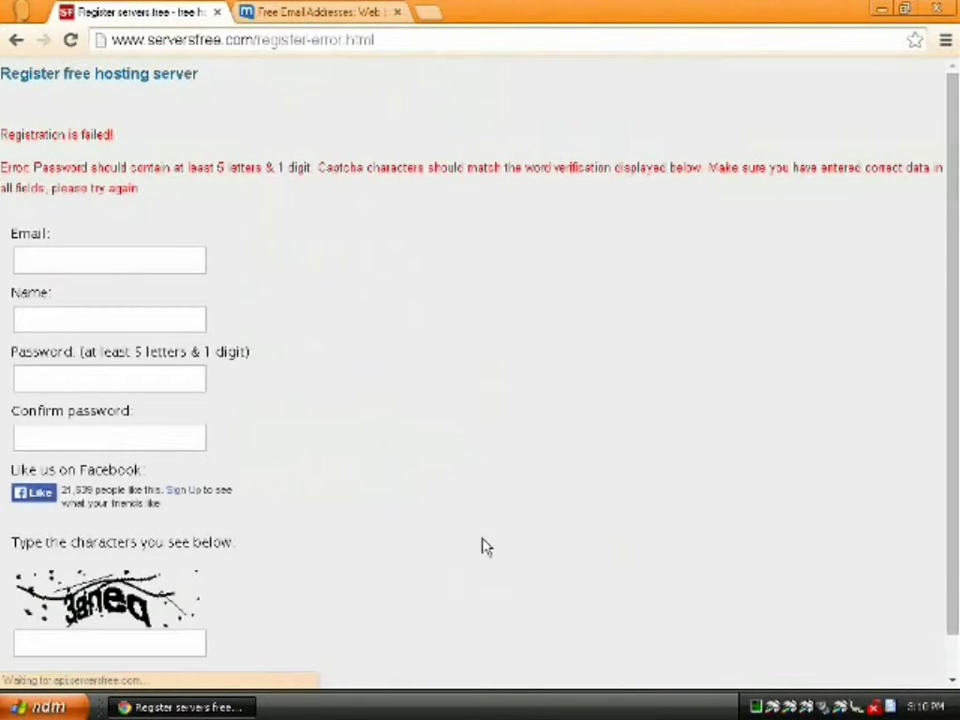
# - Refill the e-mail from autofill, the name, and both password fields
pyautogui.click(145, 256)
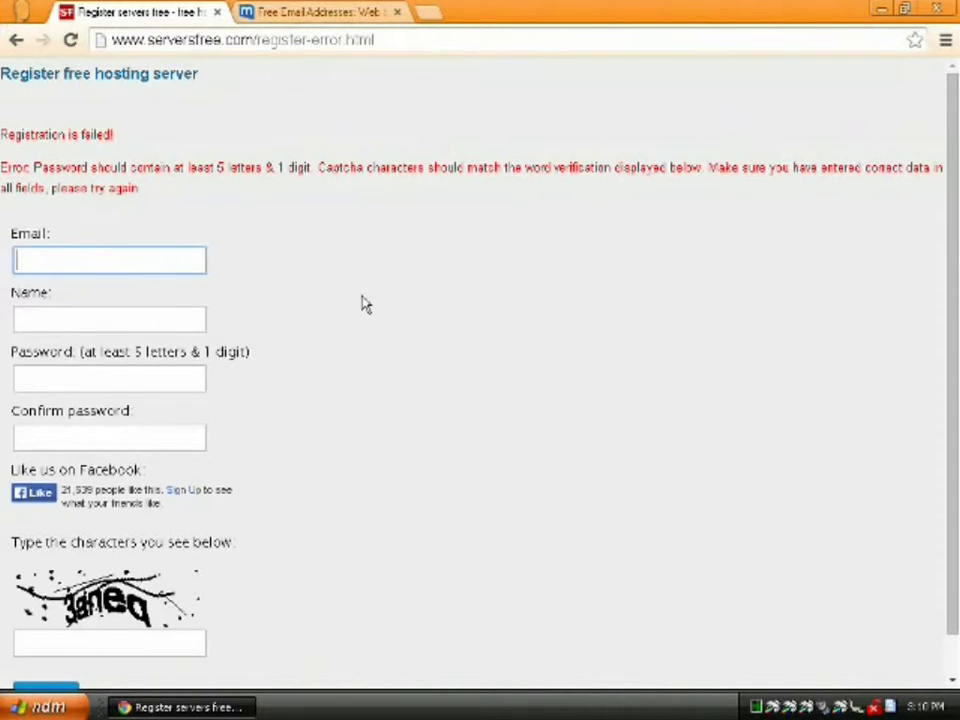
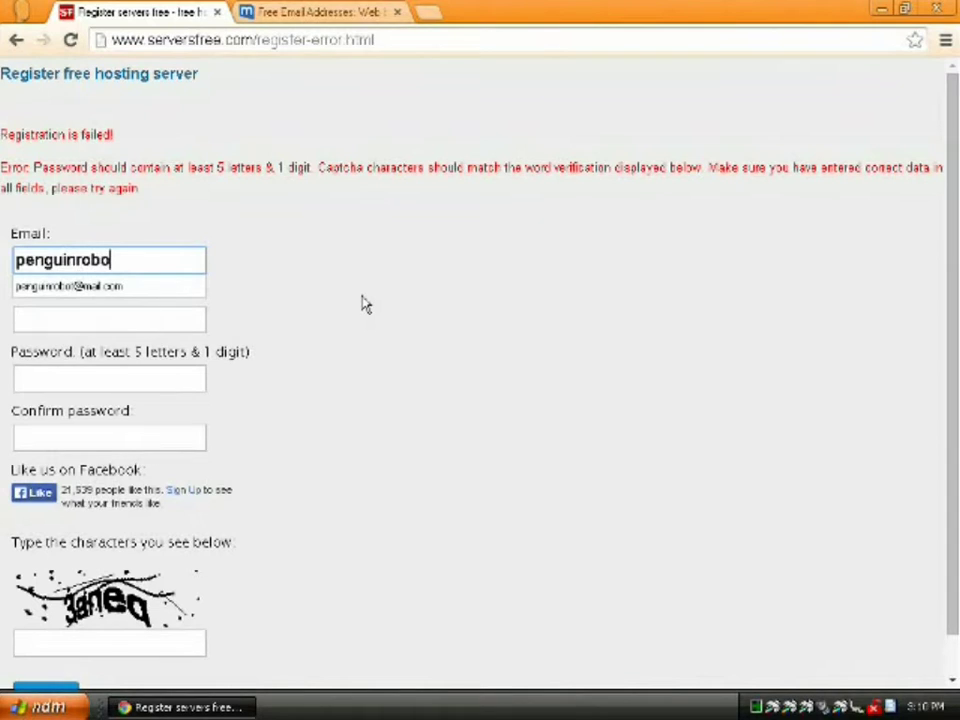
pyautogui.press('Down')
pyautogui.press('Return')
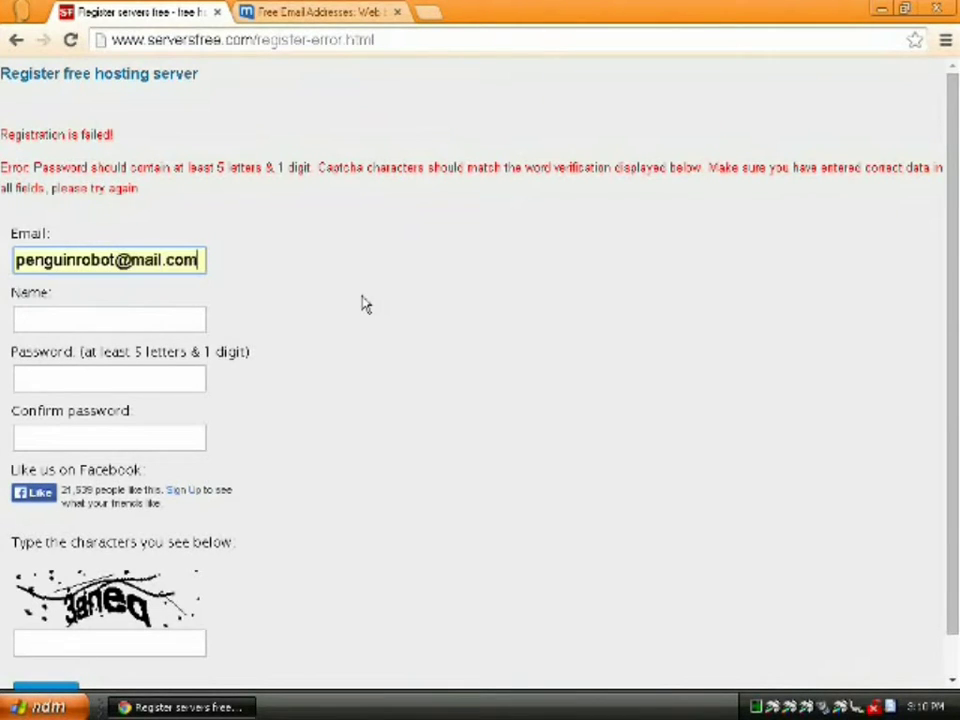
pyautogui.press('Tab')
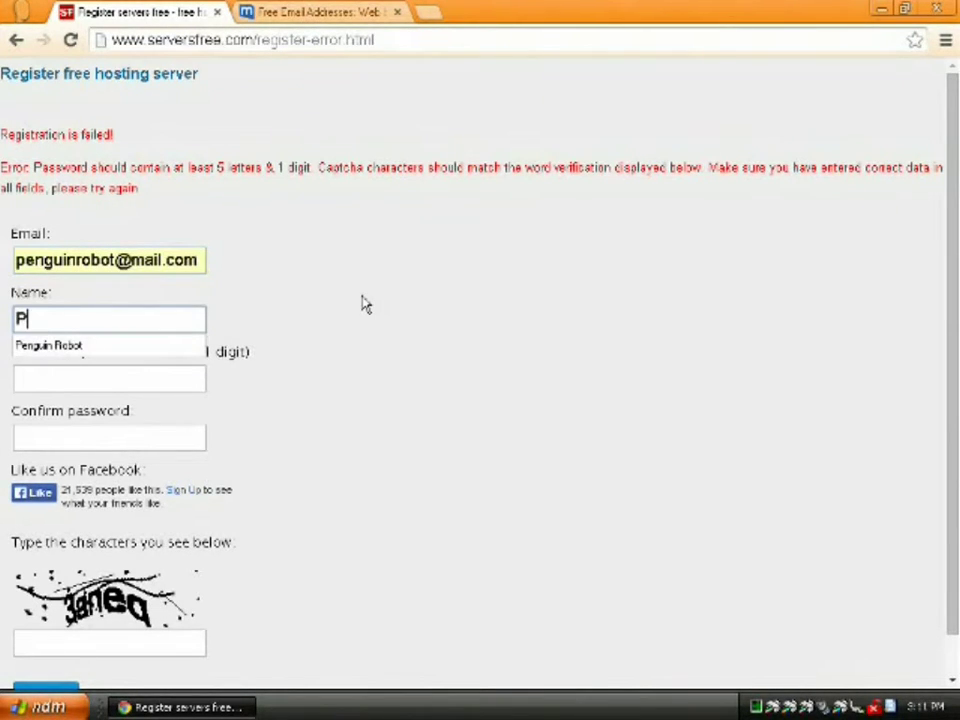
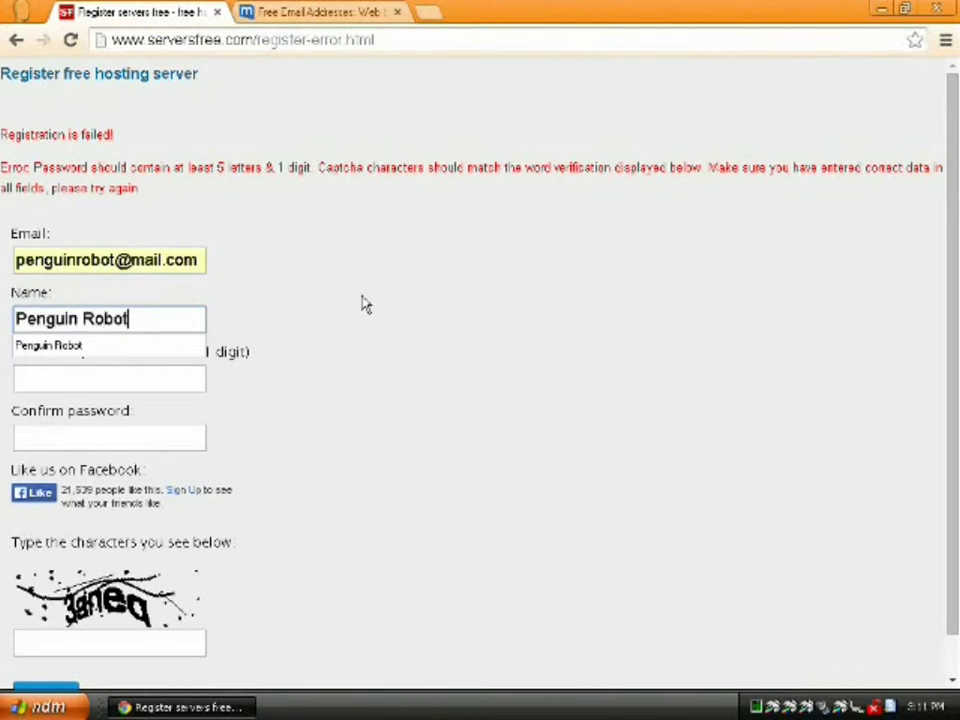
pyautogui.press('Tab')
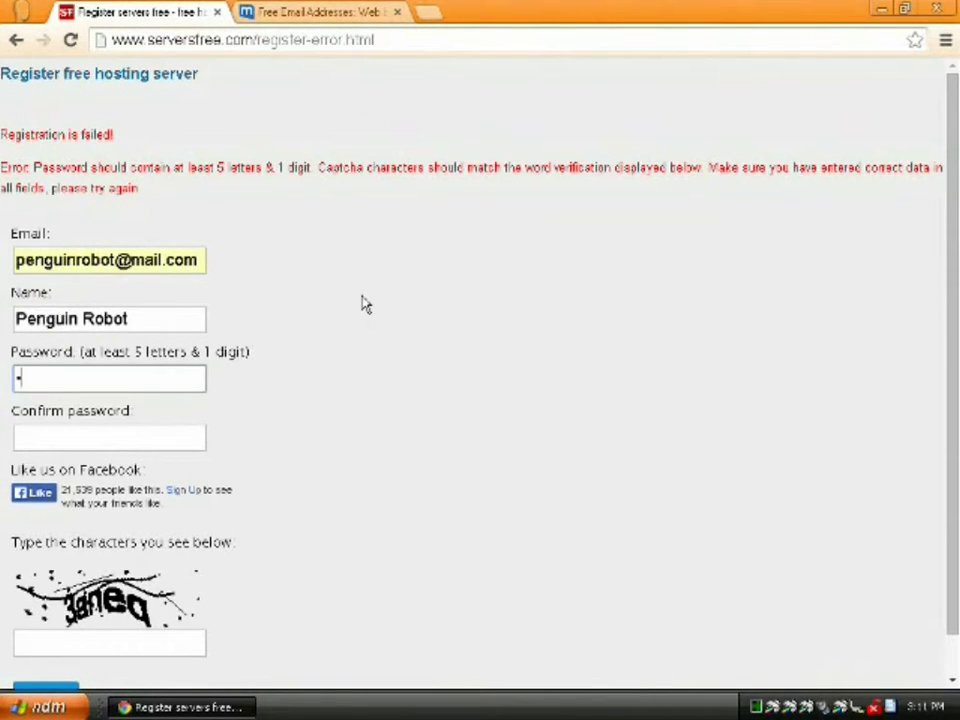
pyautogui.write('•••')
pyautogui.press('Tab')
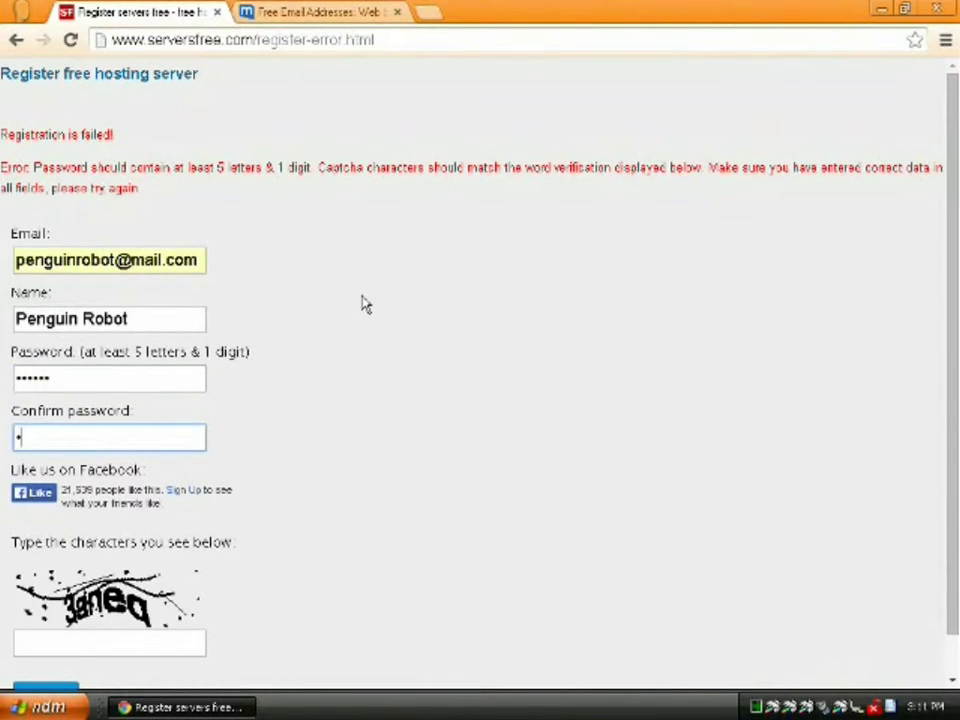
pyautogui.write('•••••')
# - Enter the new captcha characters and resubmit the registration
pyautogui.press('Tab')
pyautogui.press('Tab')
pyautogui.press('Tab')
pyautogui.write('3anez')
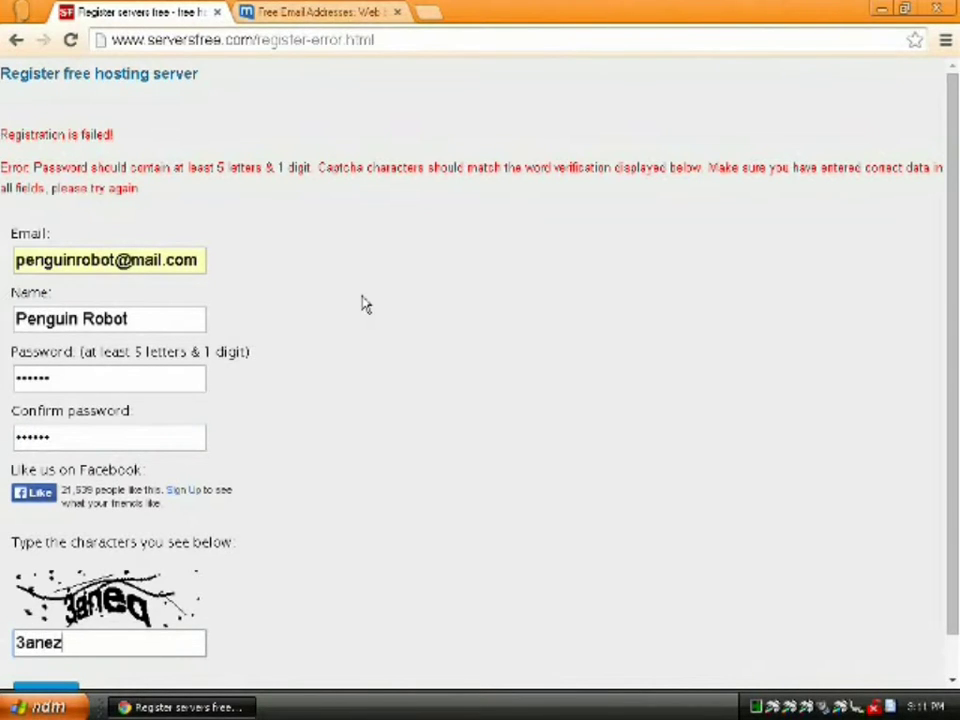
pyautogui.press('BackSpace')
pyautogui.write('q')
pyautogui.scroll(-1, 322, 498)
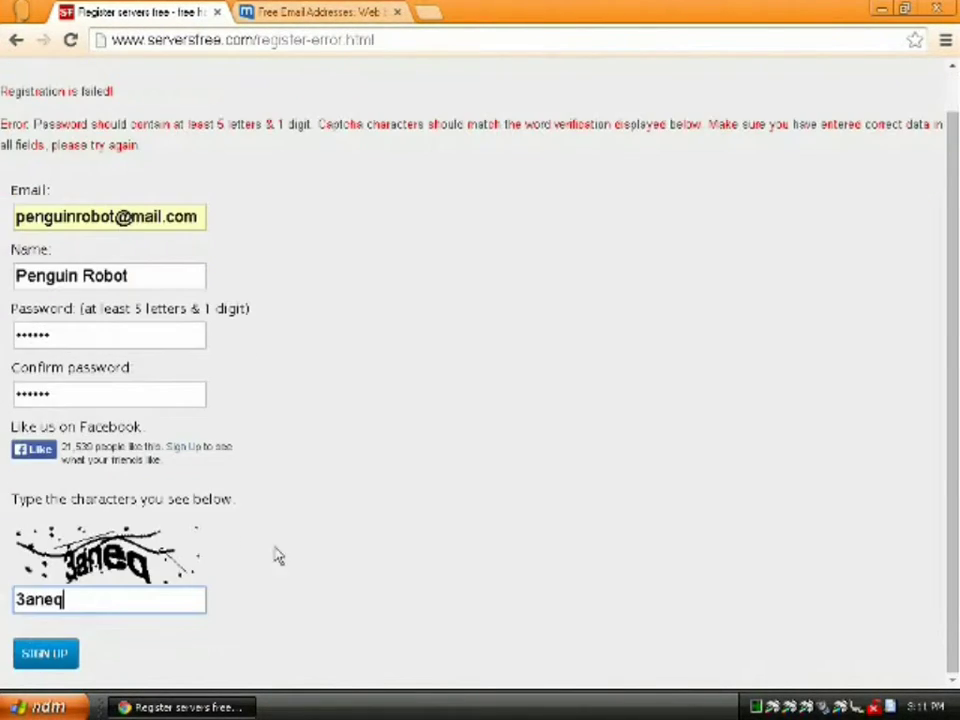
pyautogui.click(62, 650)
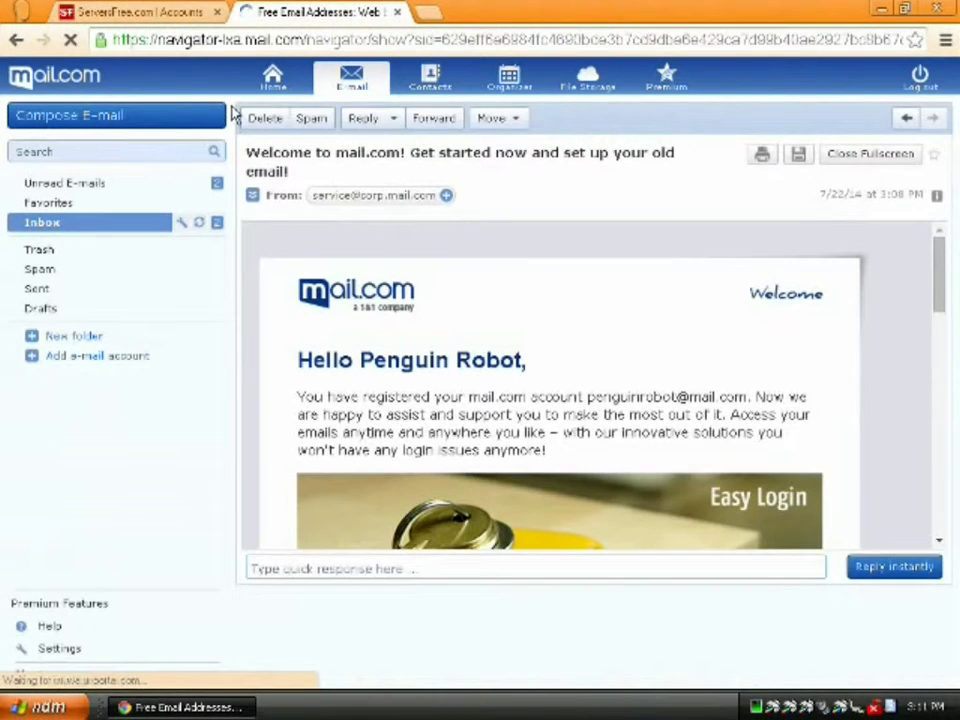
# - Follow the link in the Client Sign Up Confirmation email and close the old ServersFree tab
pyautogui.click(70, 222)
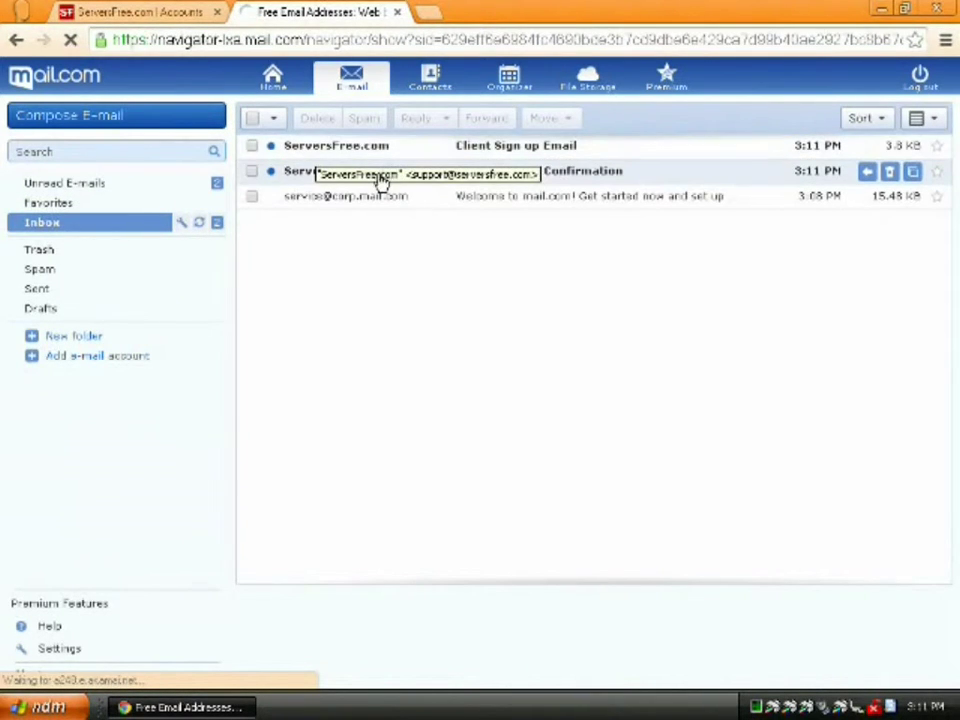
pyautogui.click(370, 176)
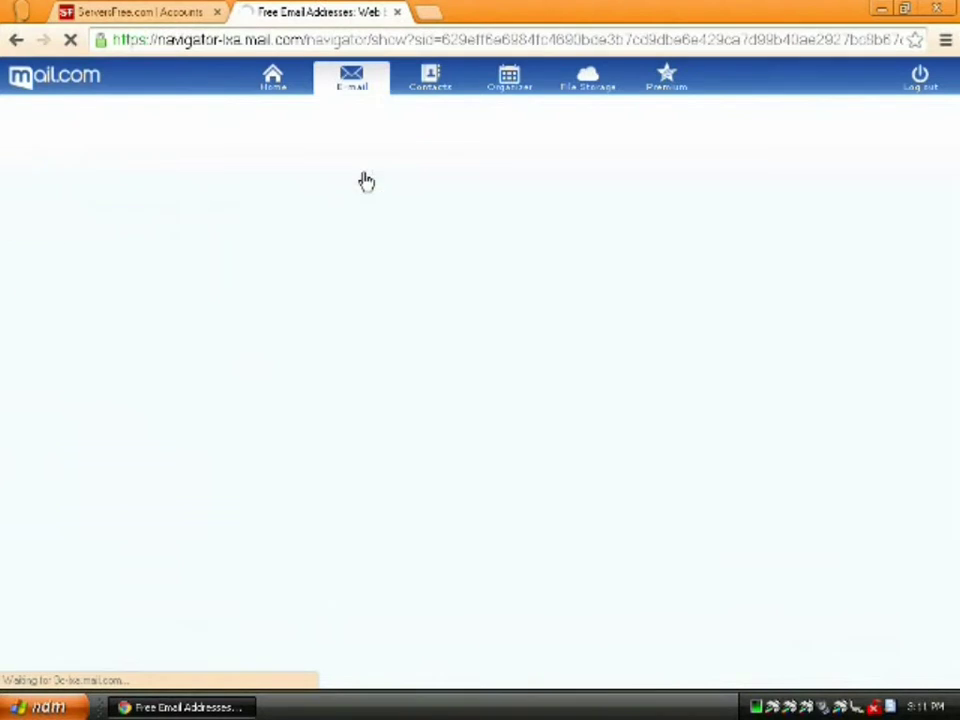
pyautogui.click(358, 272)
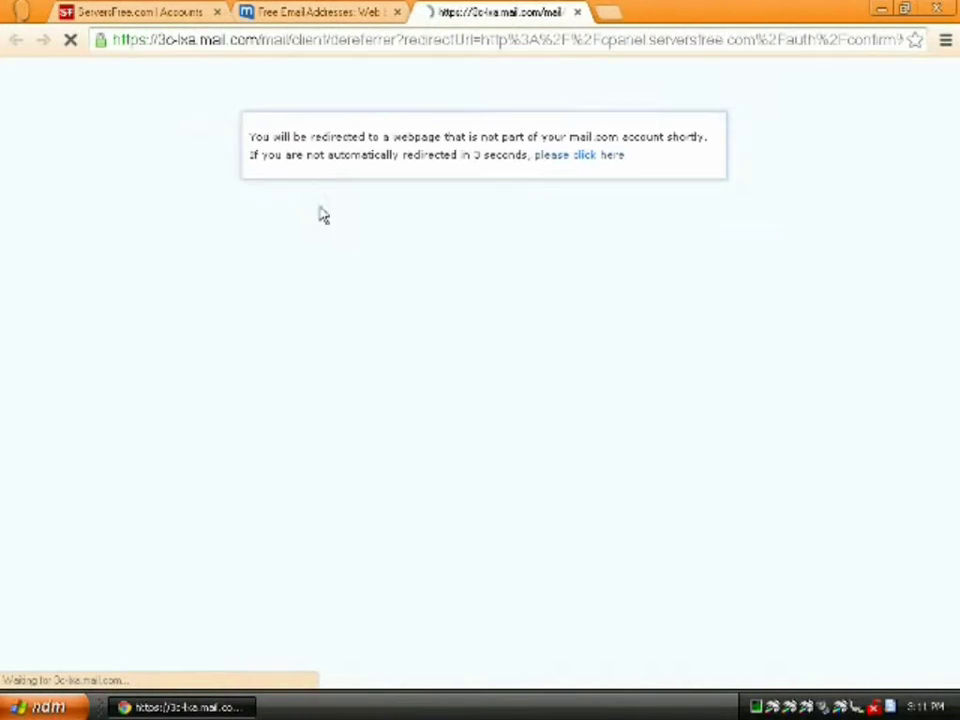
pyautogui.click(218, 13)
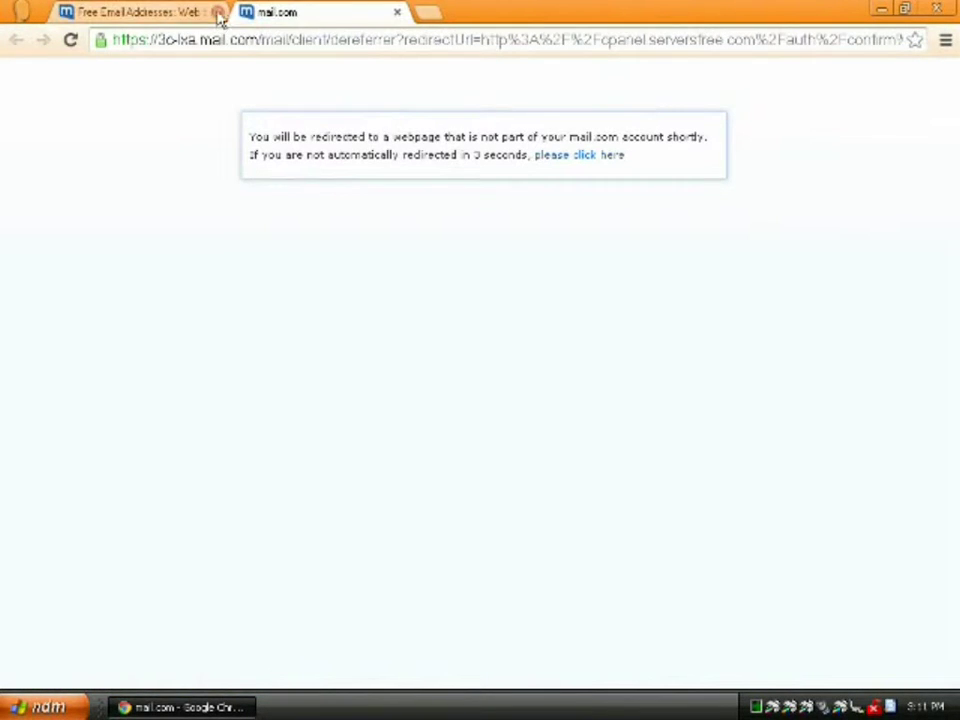
pyautogui.click(579, 155)
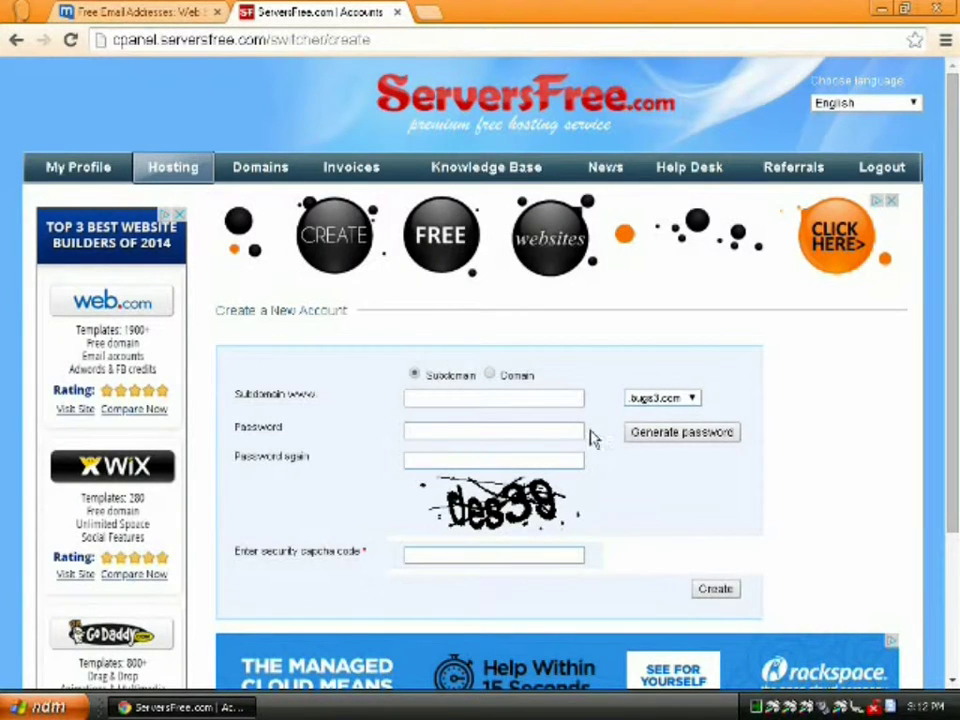
# - Check the domain dropdown and keep bugs3.com as the subdomain's domain
pyautogui.click(686, 400)
pyautogui.click(688, 405)
# - Load bugs3.com in a new tab, look over its free-hosting page, and select the address
pyautogui.click(428, 12)
pyautogui.write('bu')
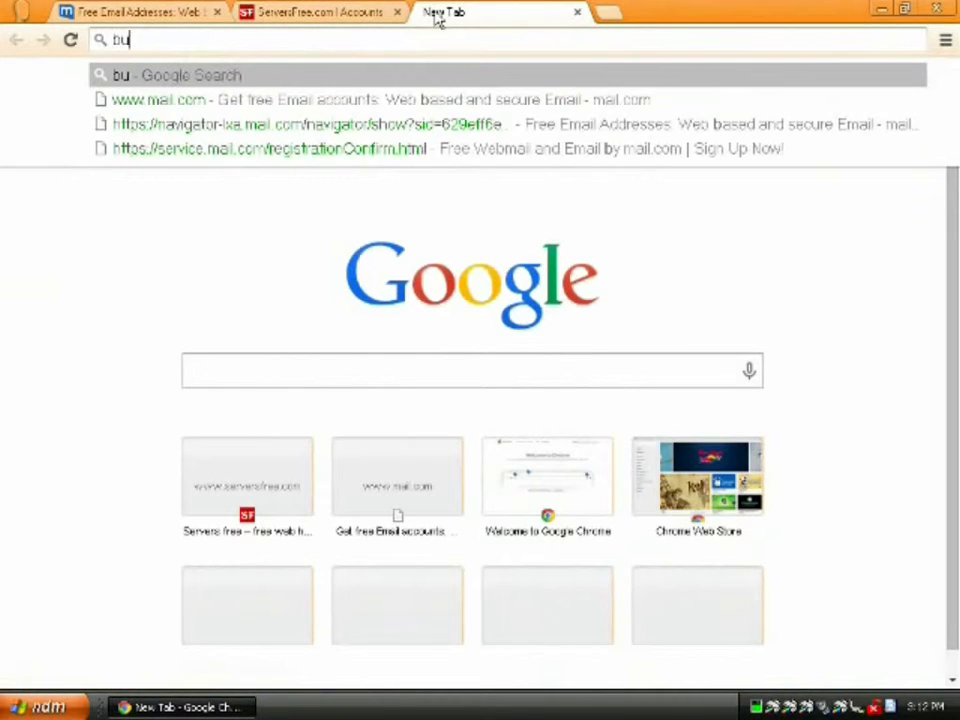
pyautogui.write('gs3.com')
pyautogui.press('Return')
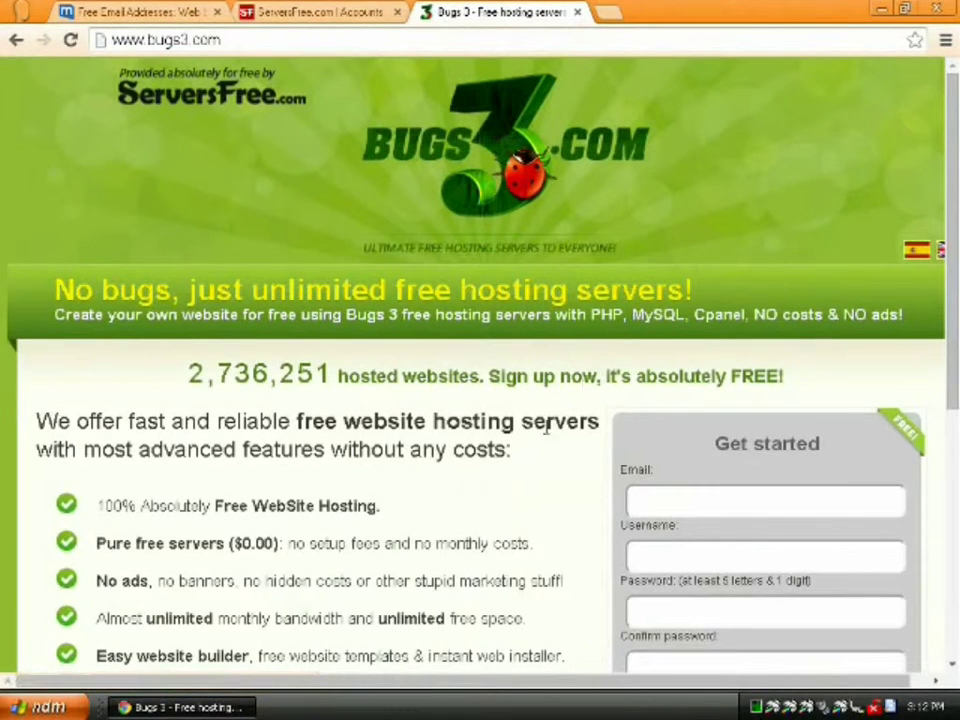
pyautogui.scroll(-5, 596, 498)
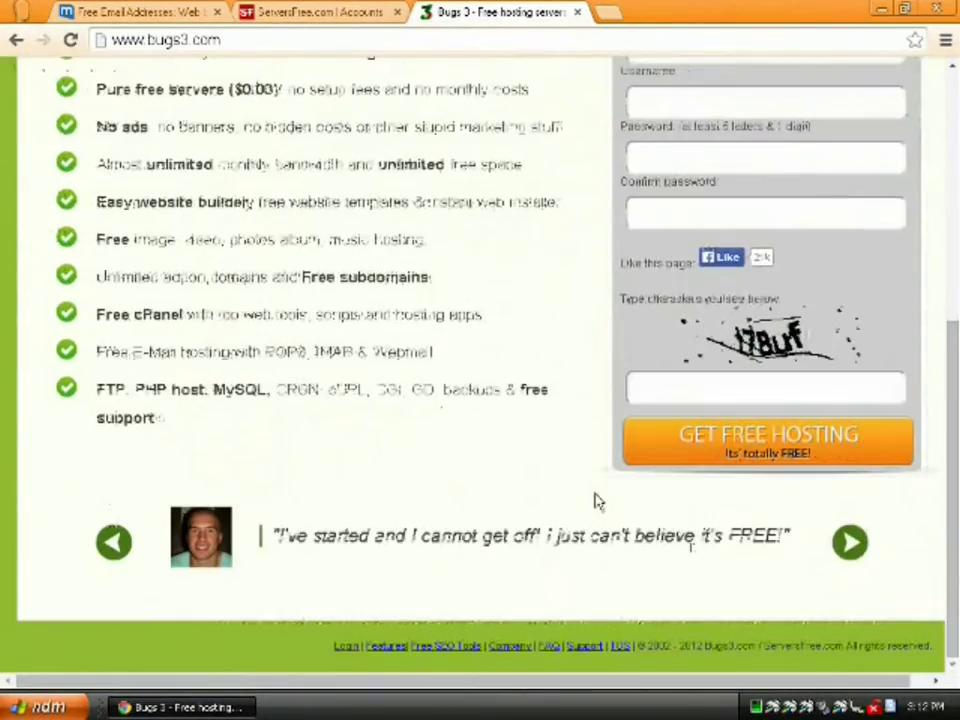
pyautogui.scroll(5, 596, 504)
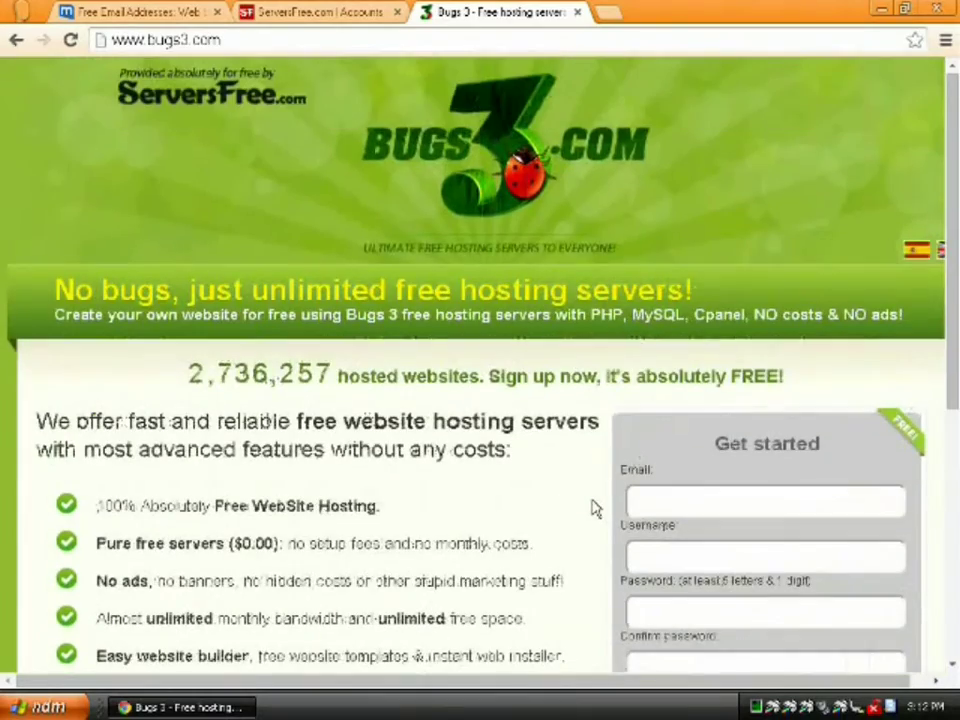
pyautogui.scroll(-1, 596, 508)
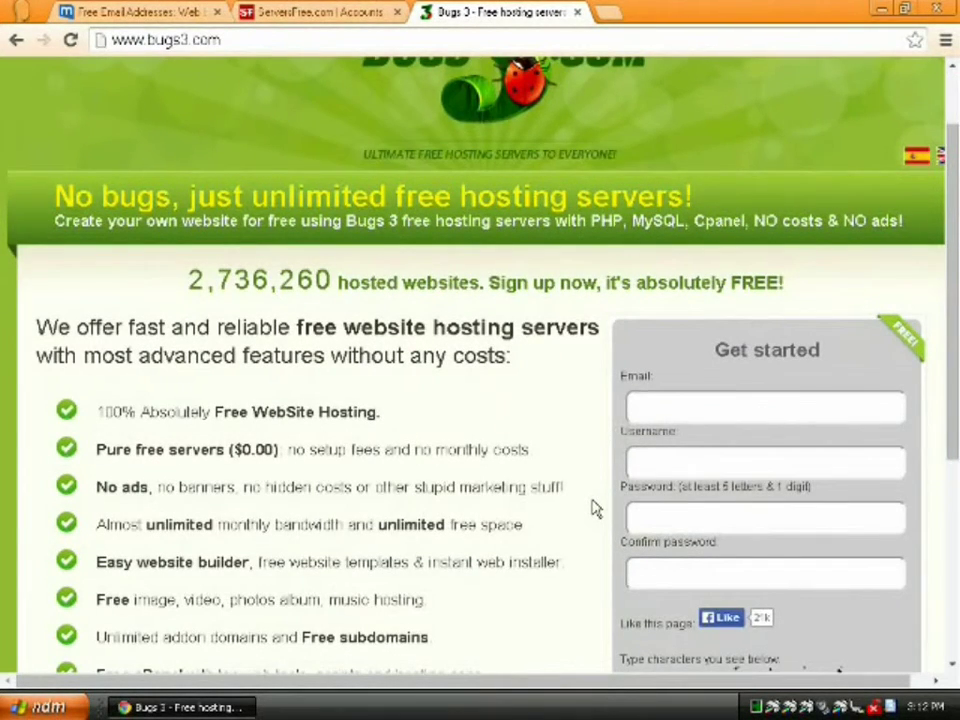
pyautogui.scroll(-3, 596, 508)
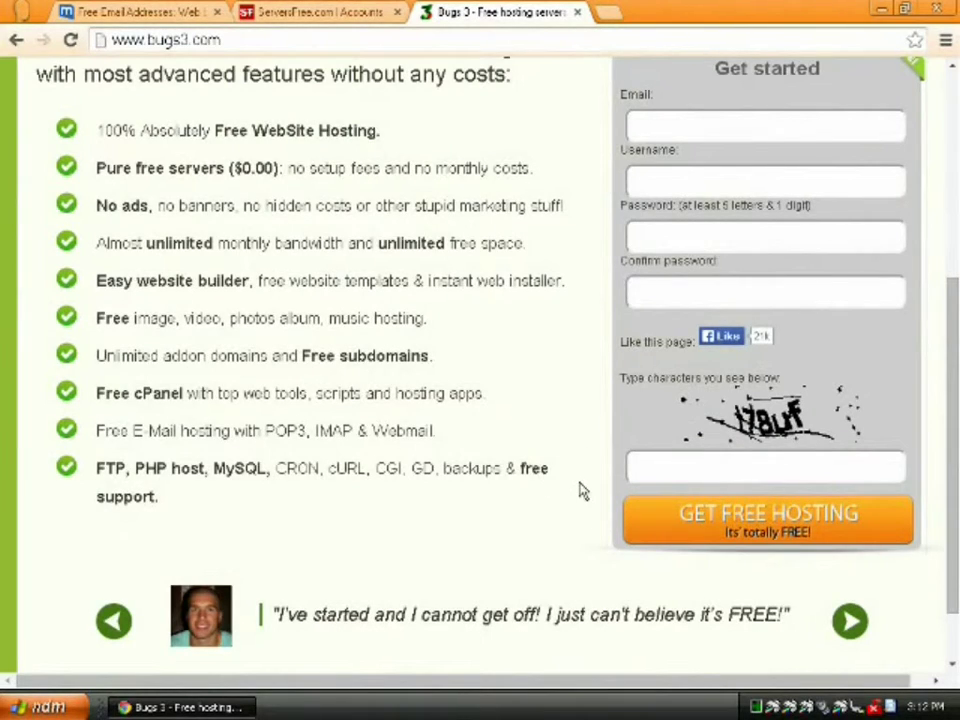
pyautogui.scroll(2, 580, 495)
pyautogui.scroll(2, 582, 495)
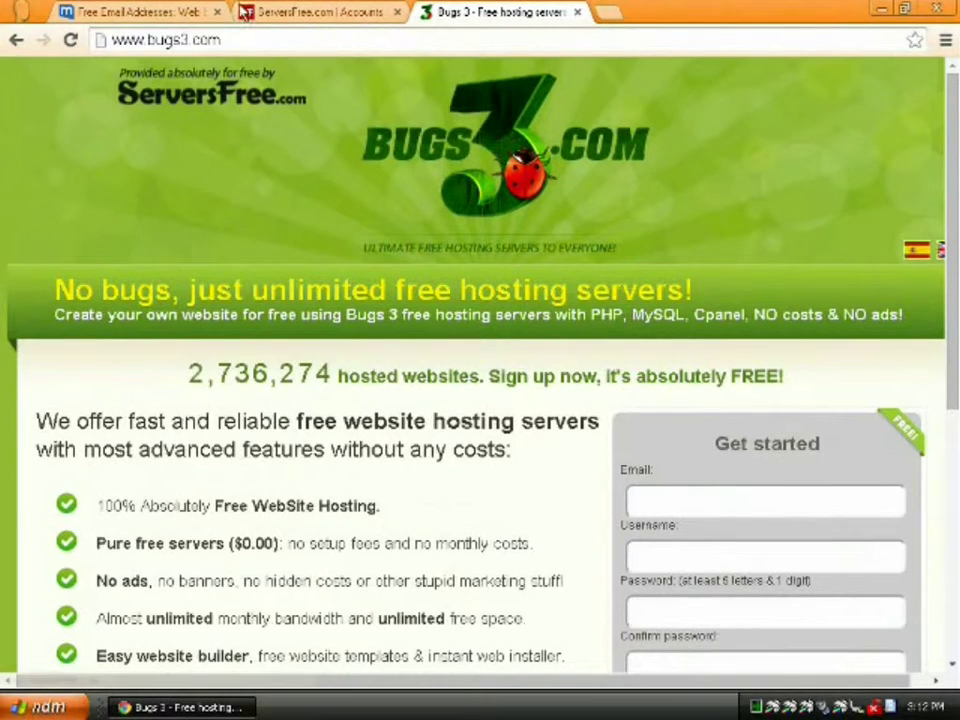
pyautogui.click(196, 38)
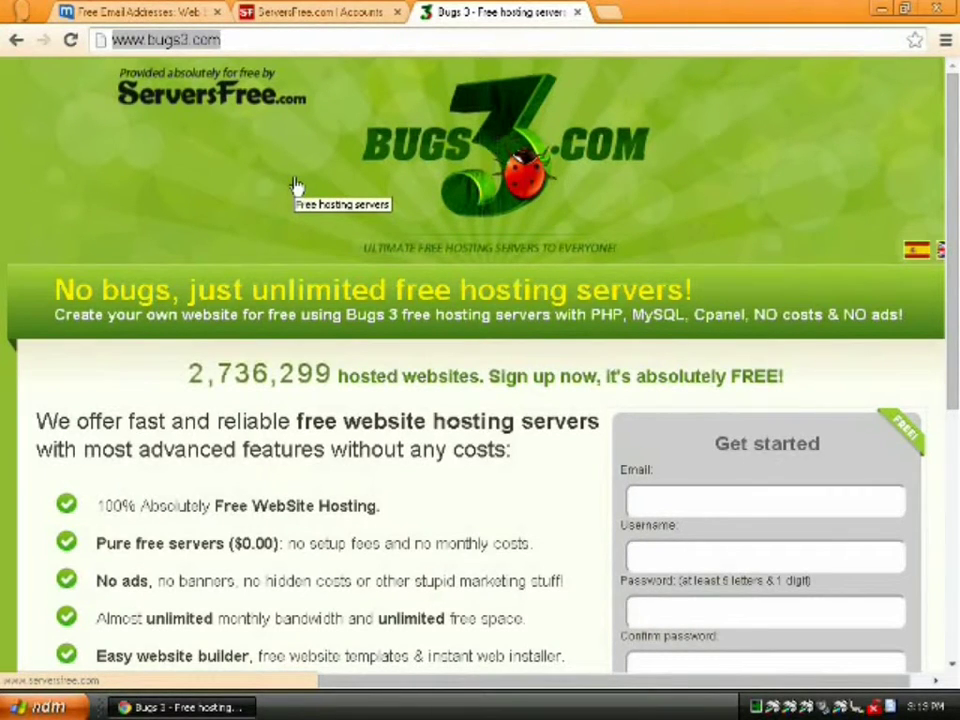
# - Go to dot.tk and look up penguinrobot as a free .TK domain
pyautogui.write('dot.tk/en/index.html?lang=en')
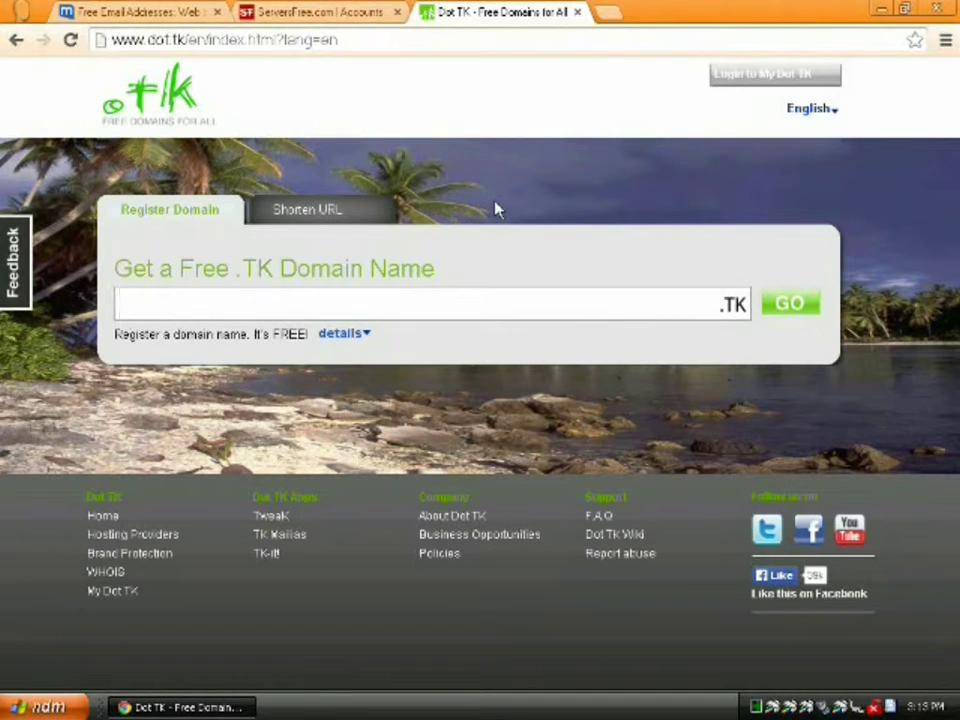
pyautogui.write('penguinrobot')
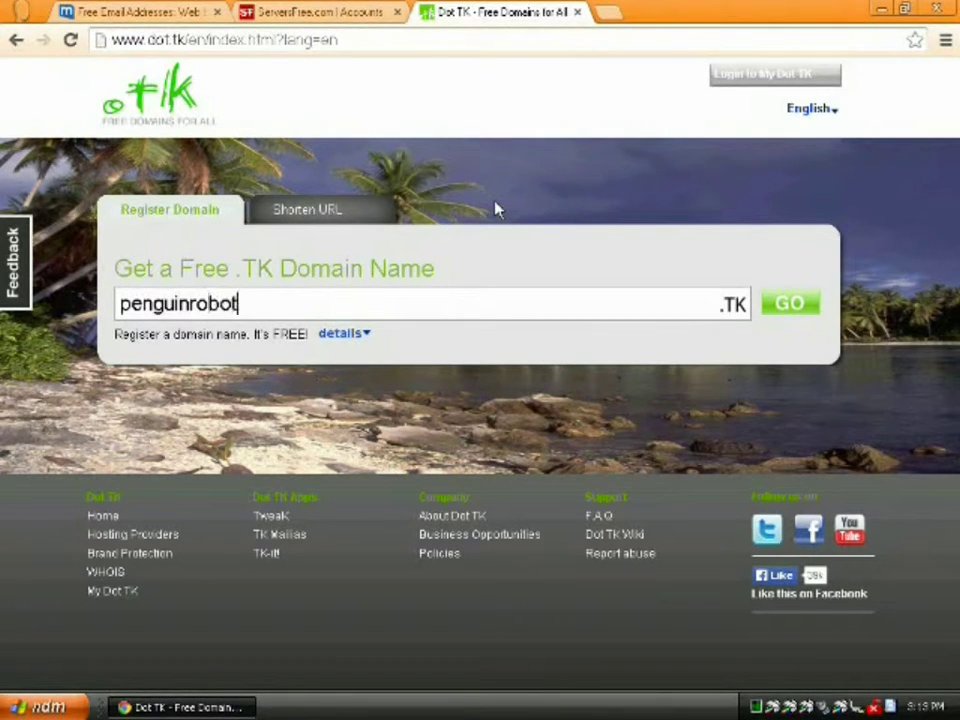
pyautogui.click(791, 313)
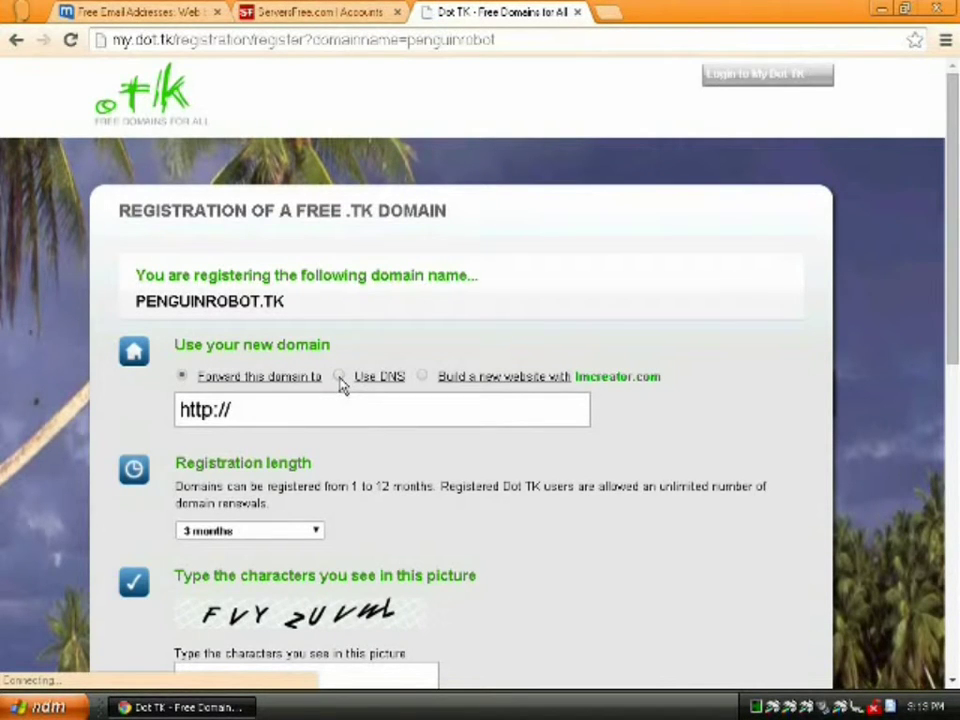
# - Choose Use DNS with your own DNS servers for PENGUINROBOT.TK, then return to ServersFree
pyautogui.click(340, 377)
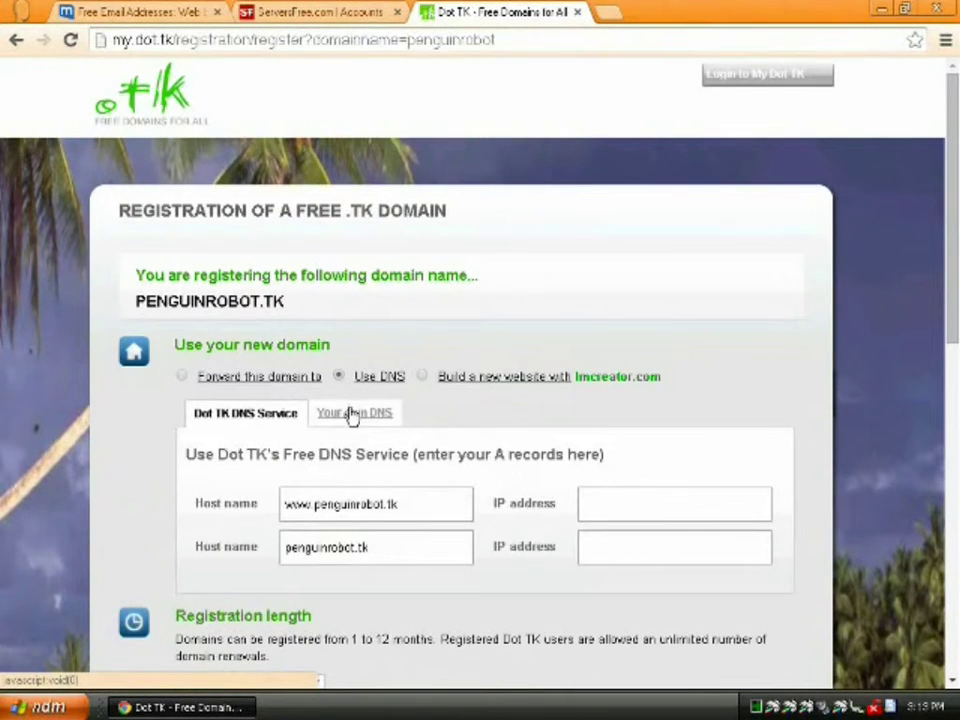
pyautogui.click(351, 416)
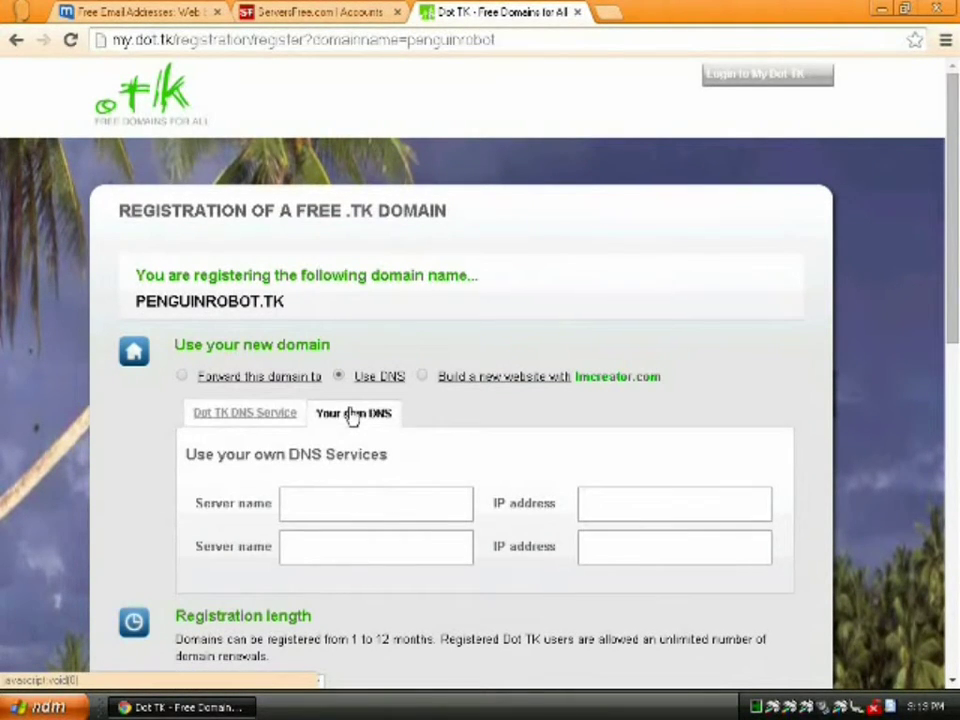
pyautogui.click(297, 18)
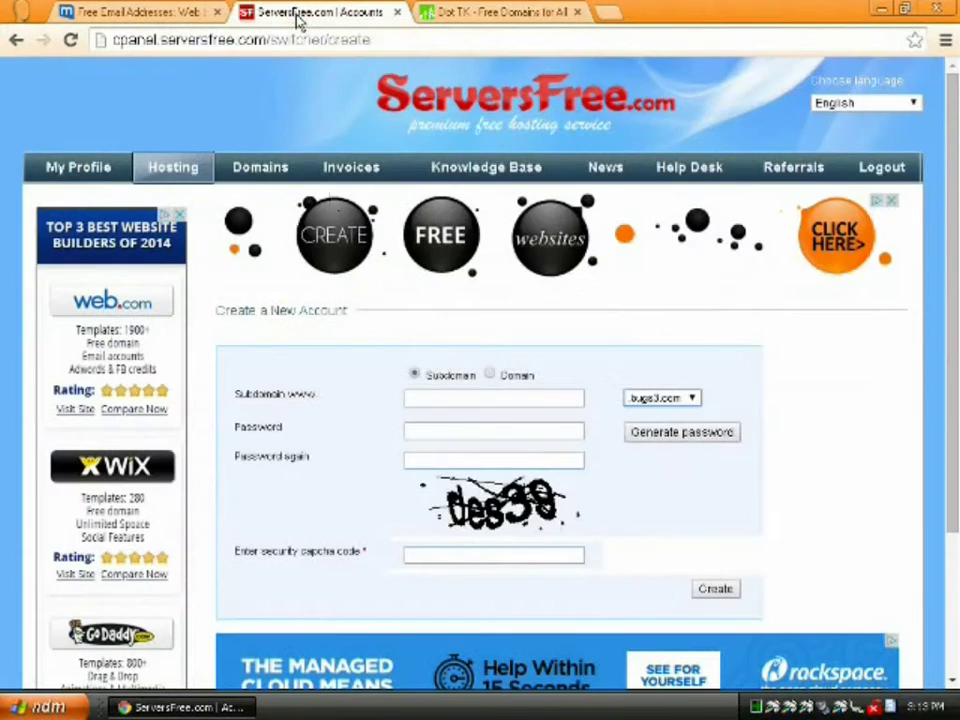
# - Create a hosting account for domain penguinrobot.tk with password and security code, then view its Active status
pyautogui.click(490, 375)
pyautogui.click(490, 396)
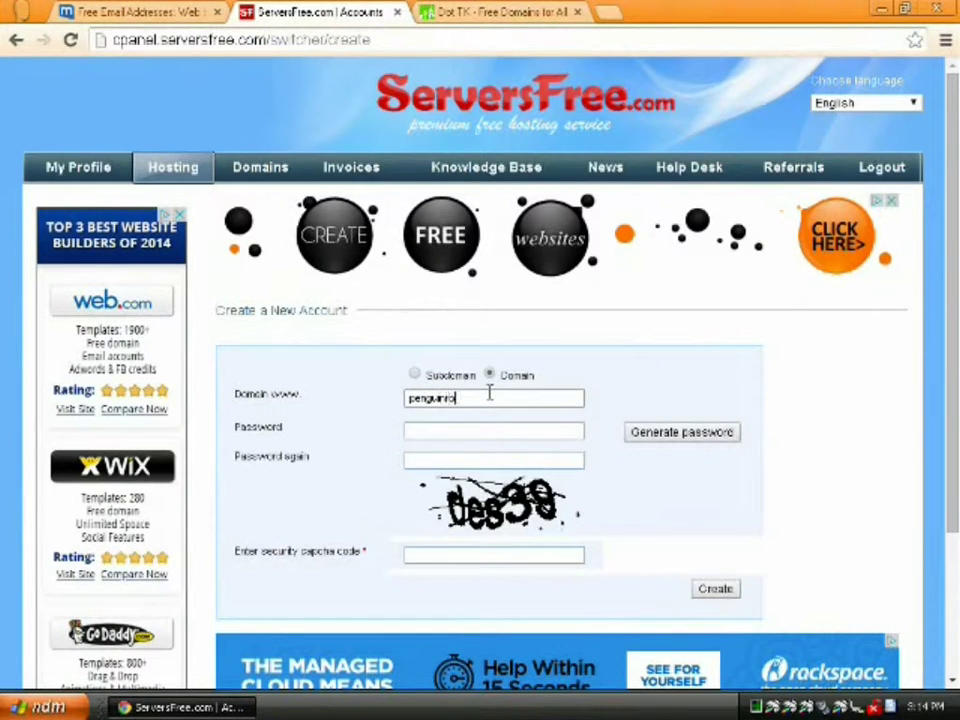
pyautogui.write('penguinrobot.tk')
pyautogui.click(435, 430)
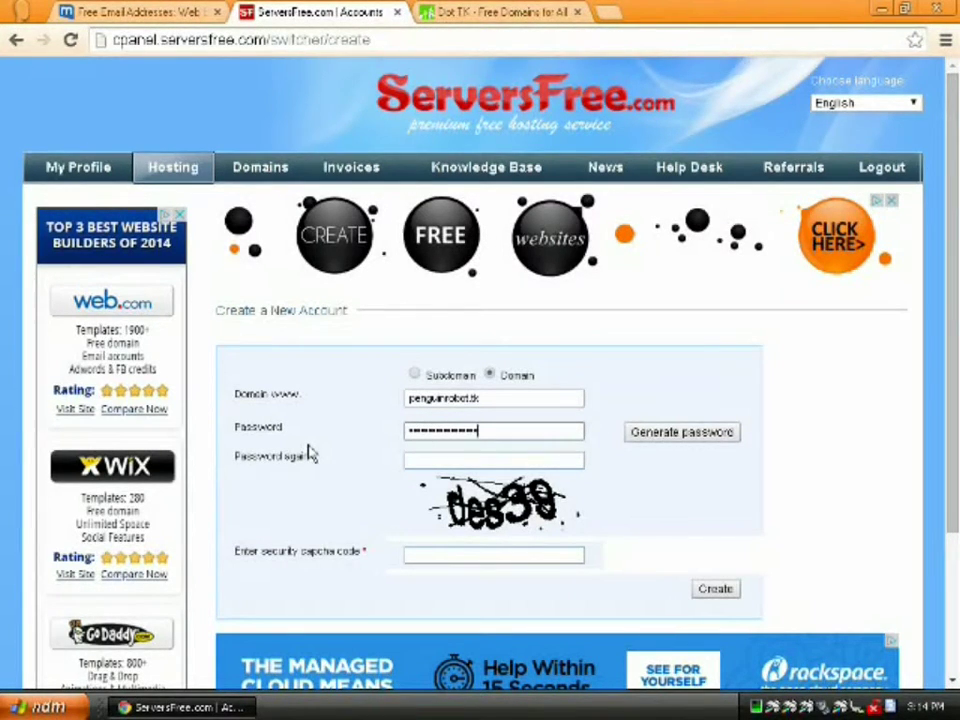
pyautogui.press('Tab')
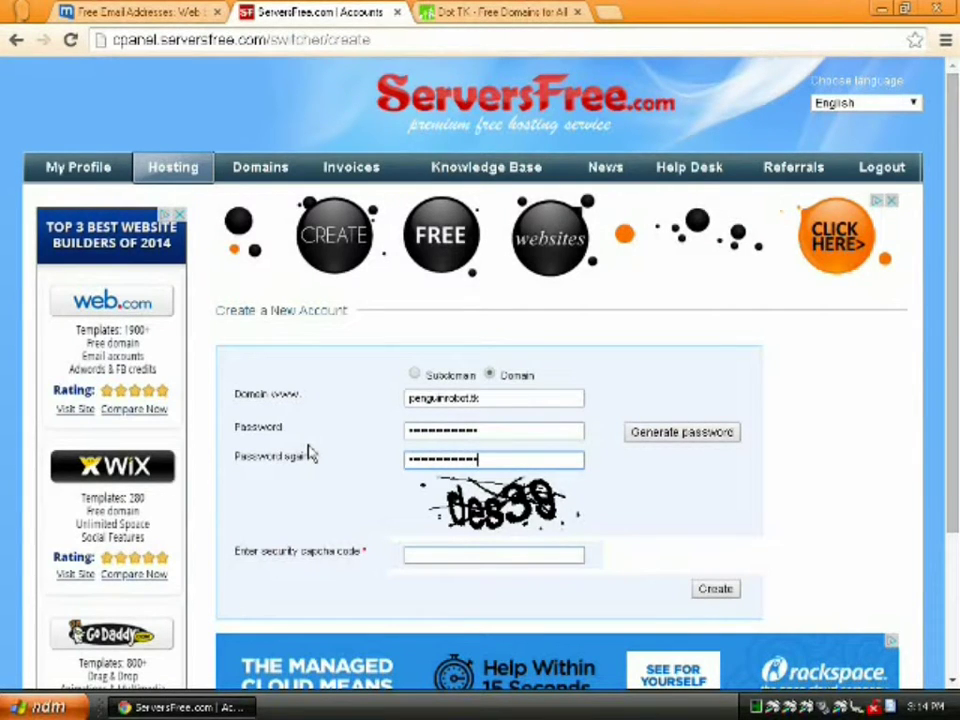
pyautogui.click(443, 555)
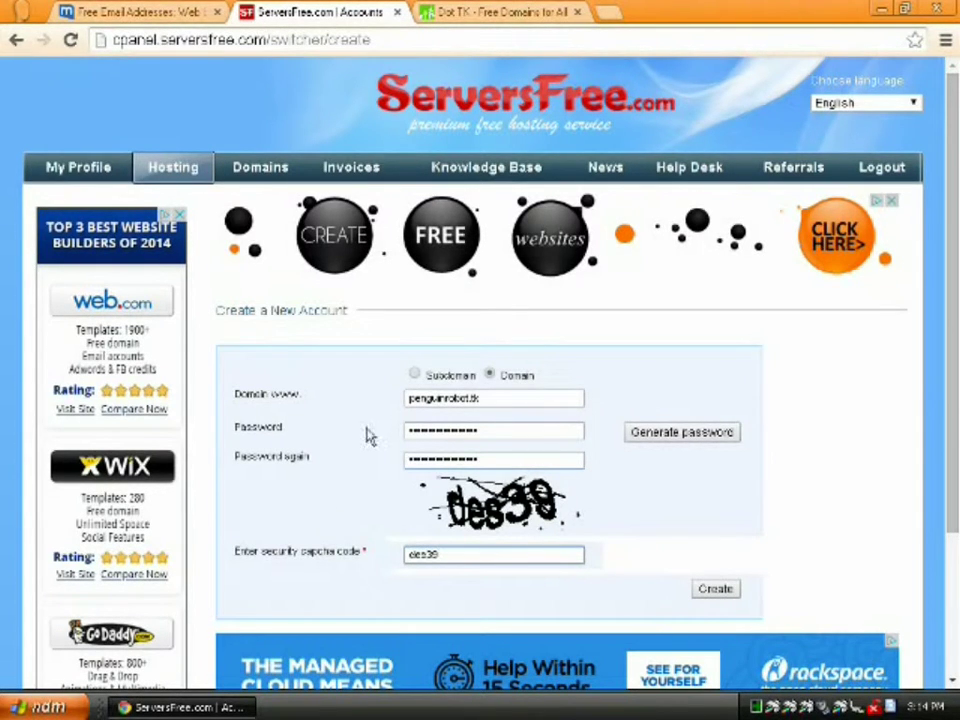
pyautogui.click(714, 589)
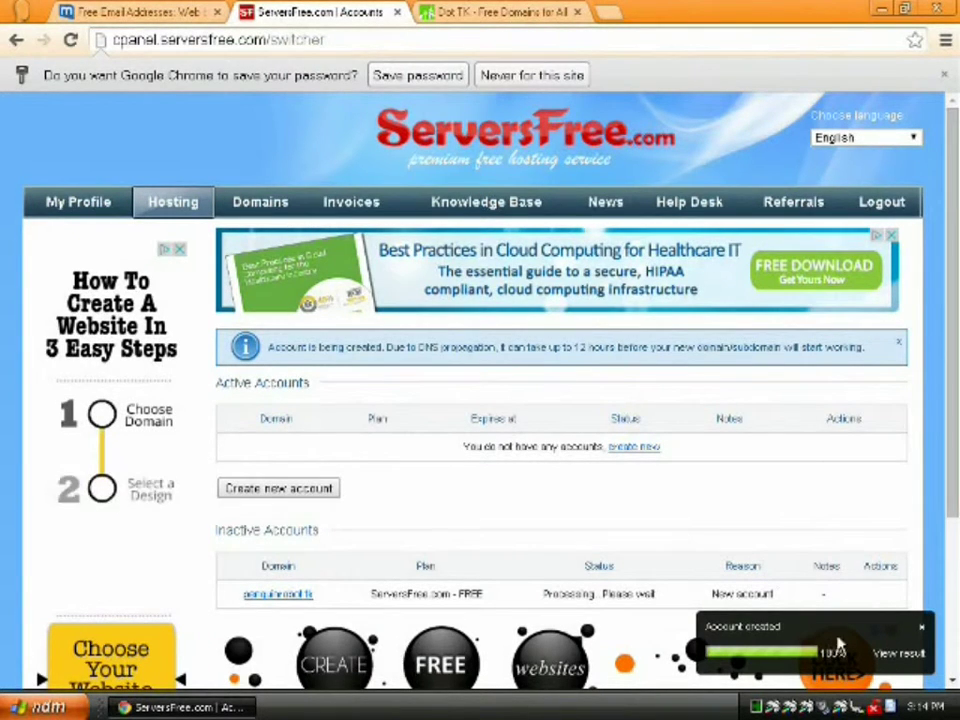
pyautogui.click(890, 655)
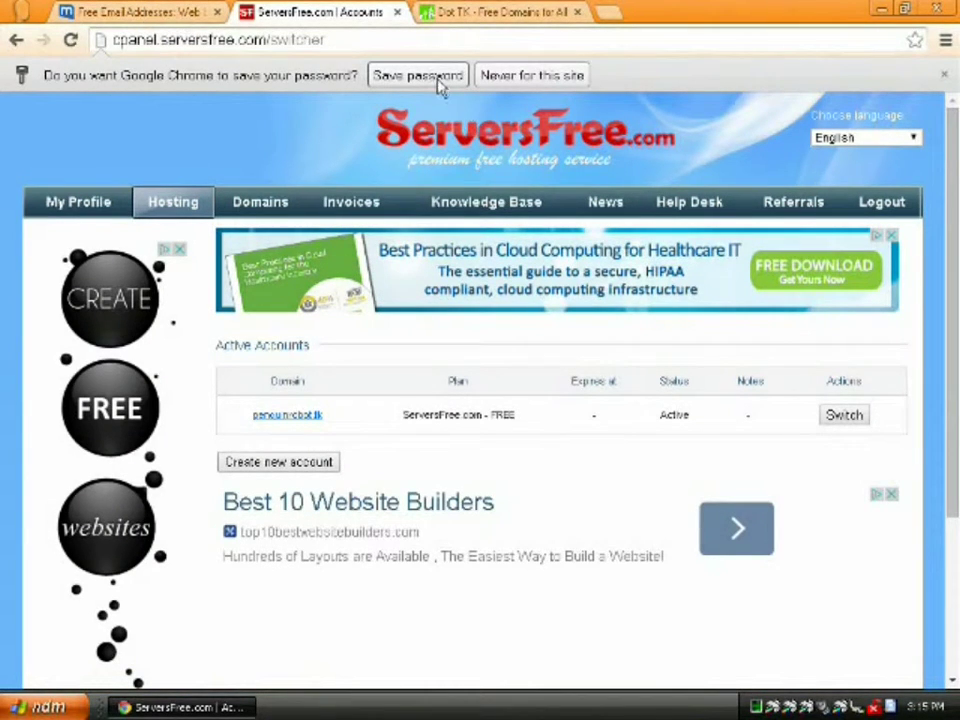
# - Save the password, then read mail.com's Free Account Activated email listing nameservers ns1–ns4.serversfree.com
pyautogui.click(436, 80)
pyautogui.click(132, 14)
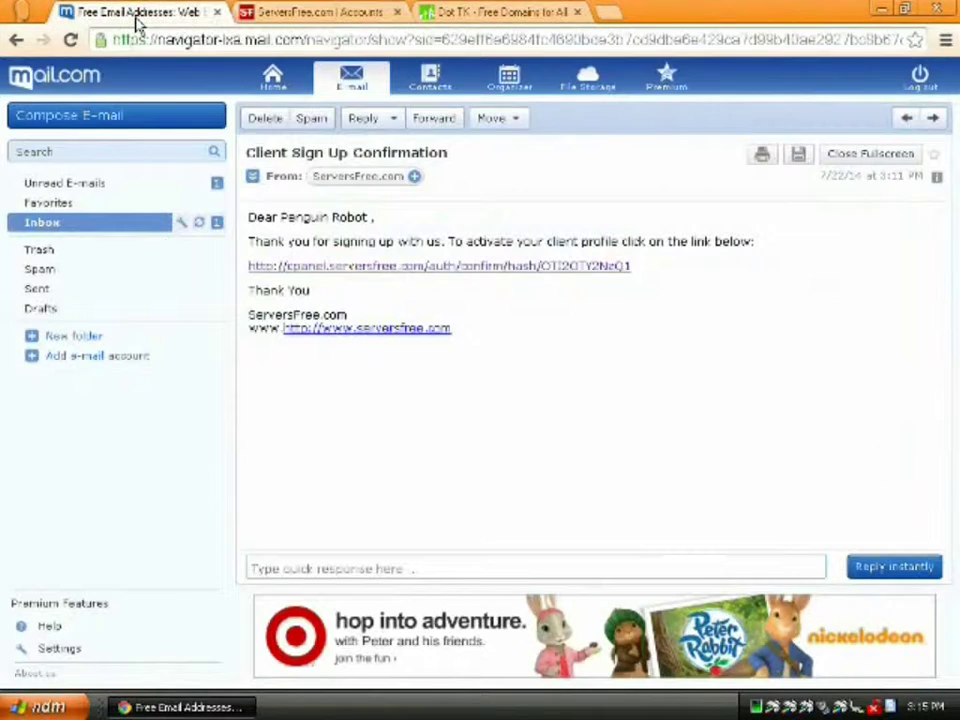
pyautogui.click(71, 223)
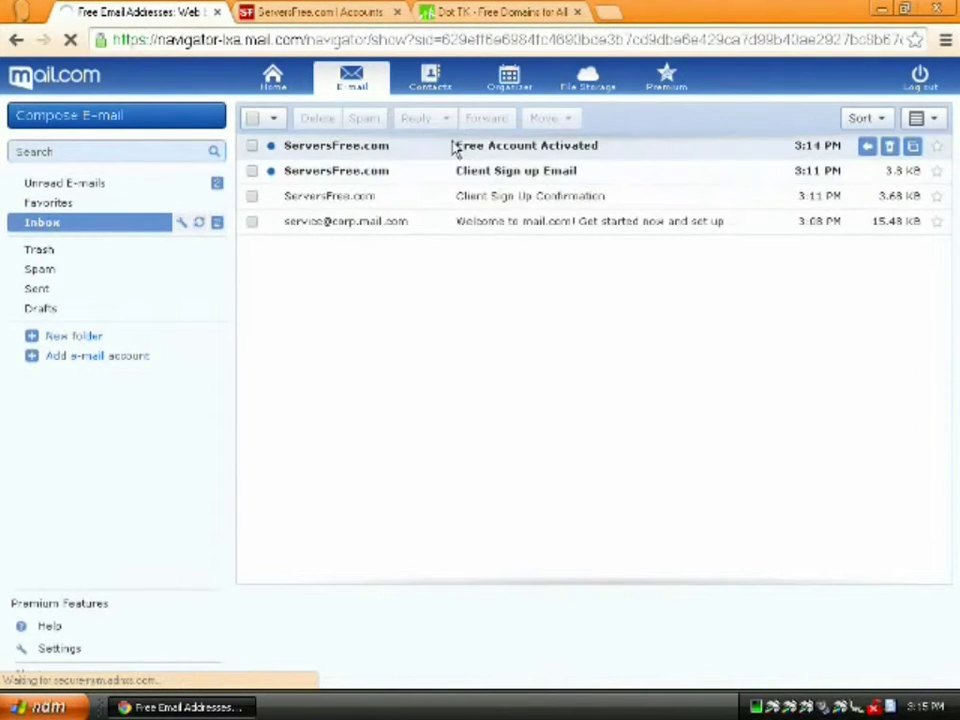
pyautogui.click(455, 148)
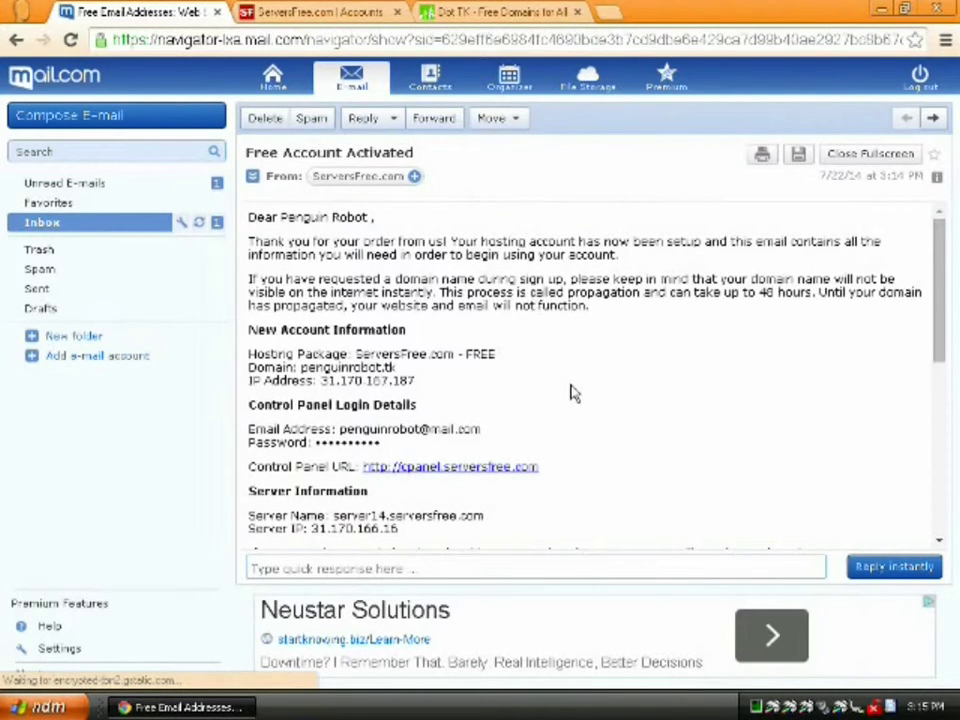
pyautogui.scroll(-2, 568, 394)
pyautogui.scroll(-4, 568, 396)
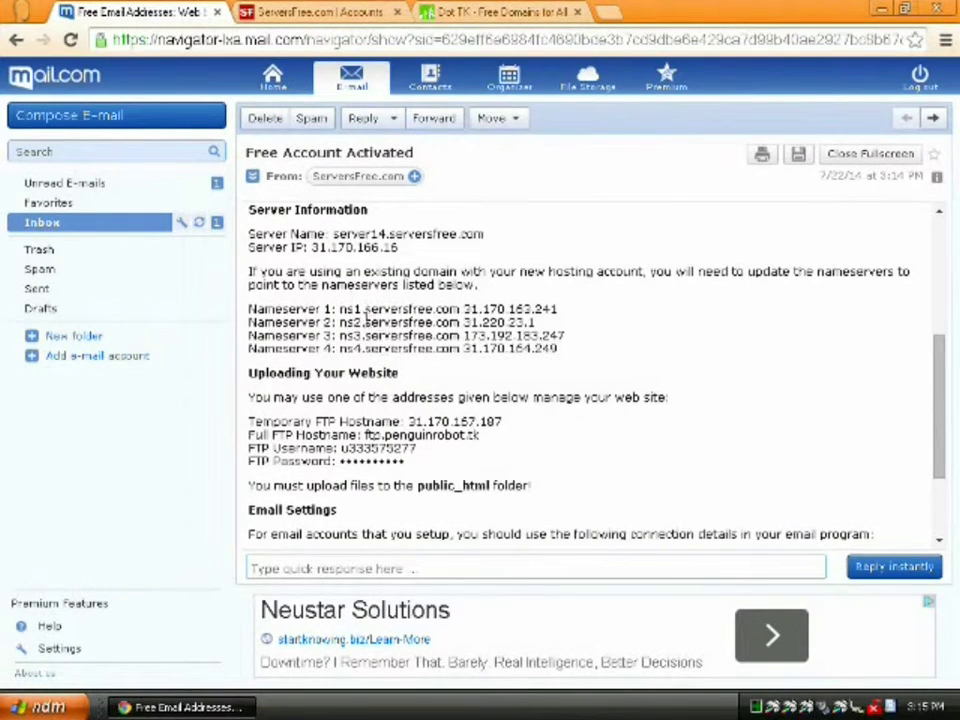
# - Enter ns1.serversfree.com and ns2.serversfree.com as the penguinrobot.tk nameservers on the Dot TK form
pyautogui.click(480, 12)
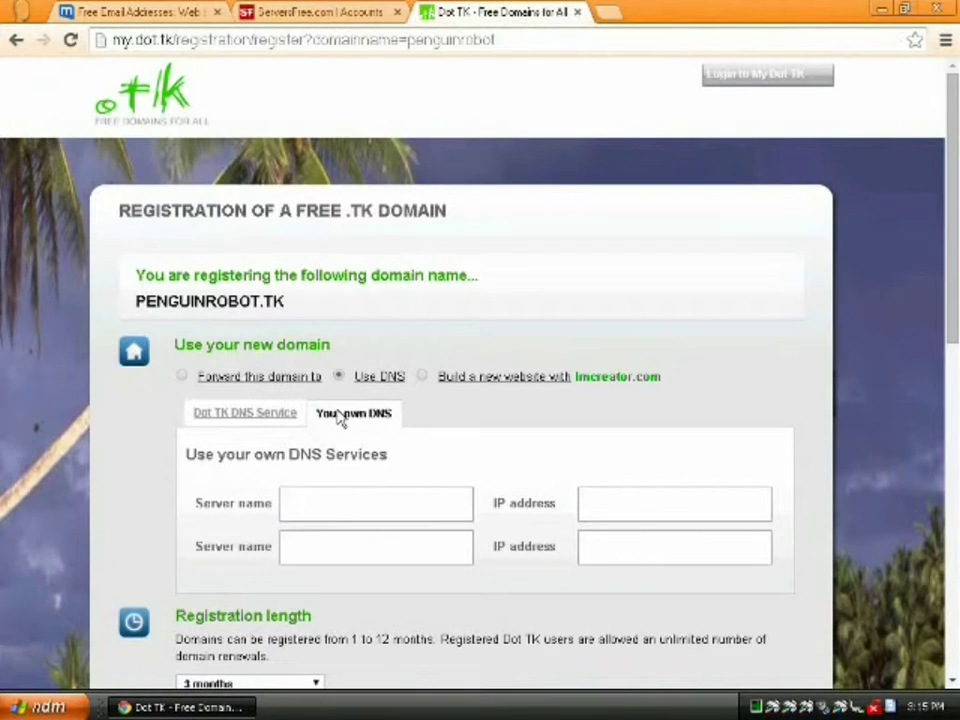
pyautogui.click(343, 513)
pyautogui.write('ns1.ser')
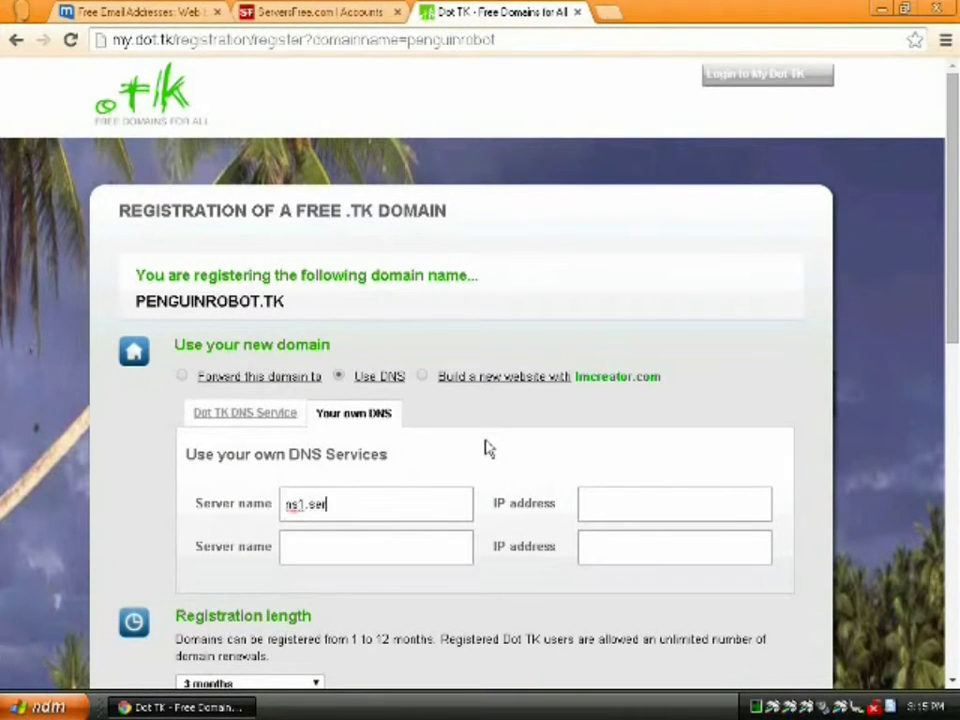
pyautogui.write('versfree.com')
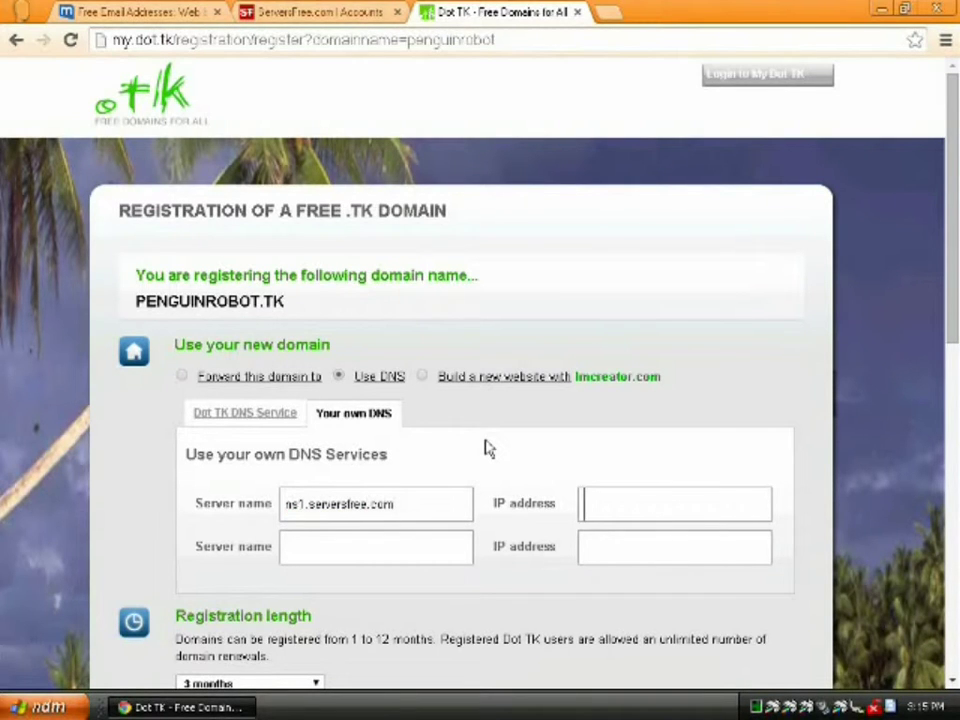
pyautogui.press('Tab')
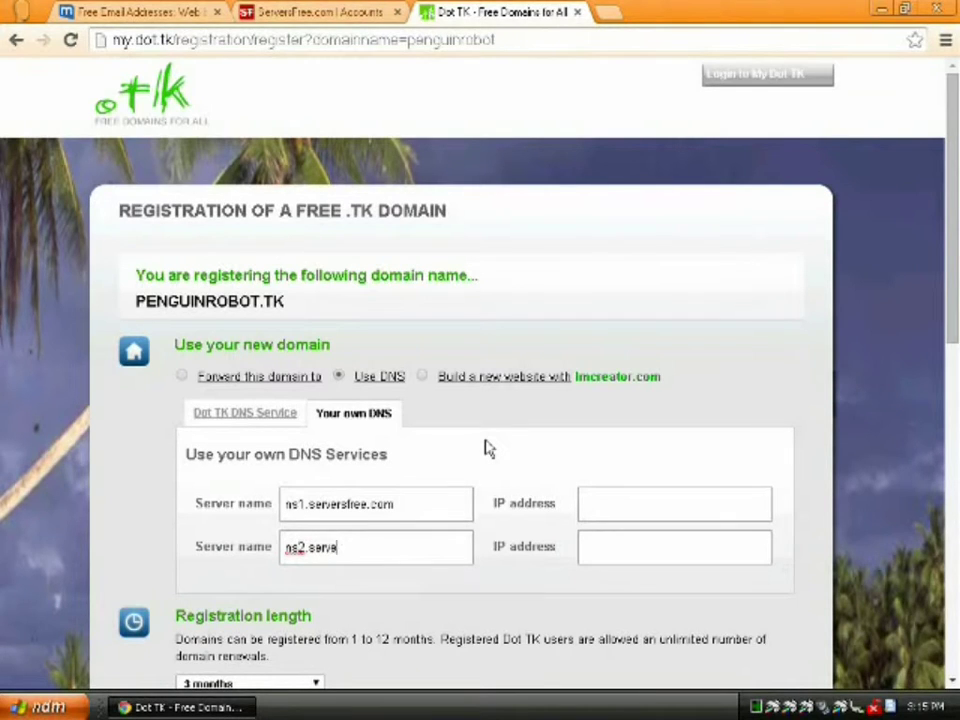
pyautogui.write('ns2.serversfree.com')
# - Choose 12 months' registration, enter captcha FVYZUVWL, and proceed to sign up
pyautogui.scroll(-2, 510, 549)
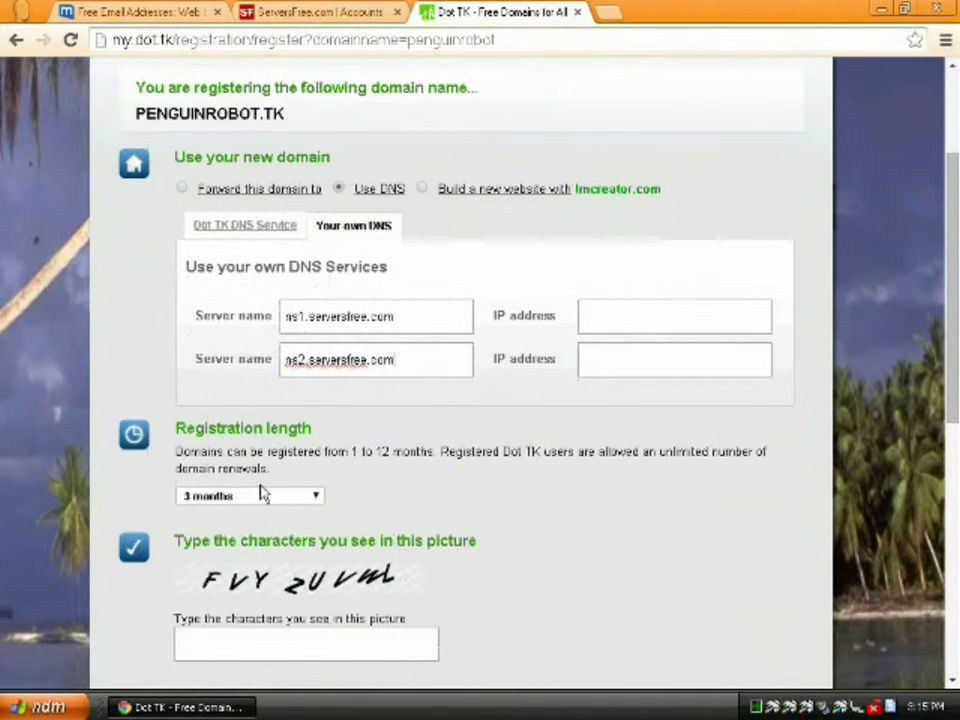
pyautogui.click(262, 497)
pyautogui.click(251, 662)
pyautogui.click(268, 640)
pyautogui.write('FV')
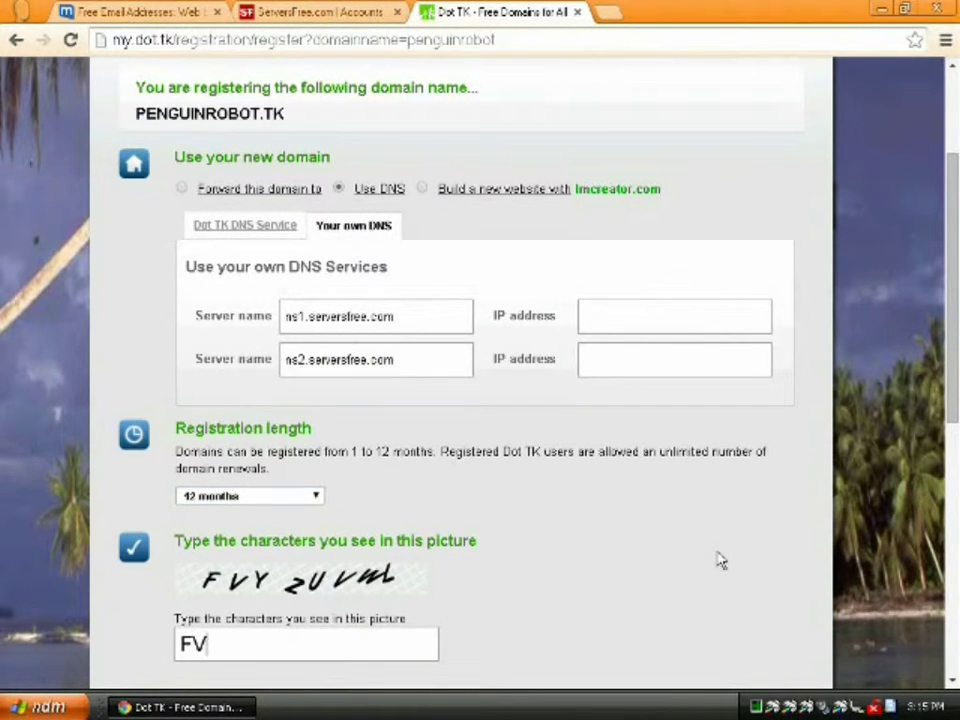
pyautogui.write('Y')
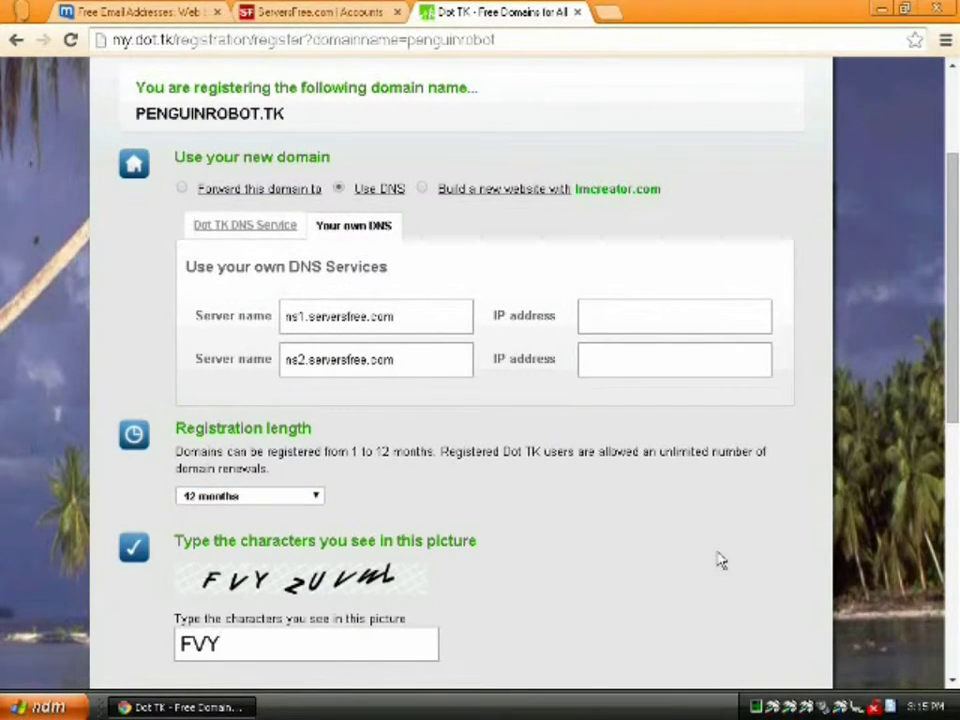
pyautogui.write('ZUVWL')
pyautogui.scroll(-3, 718, 561)
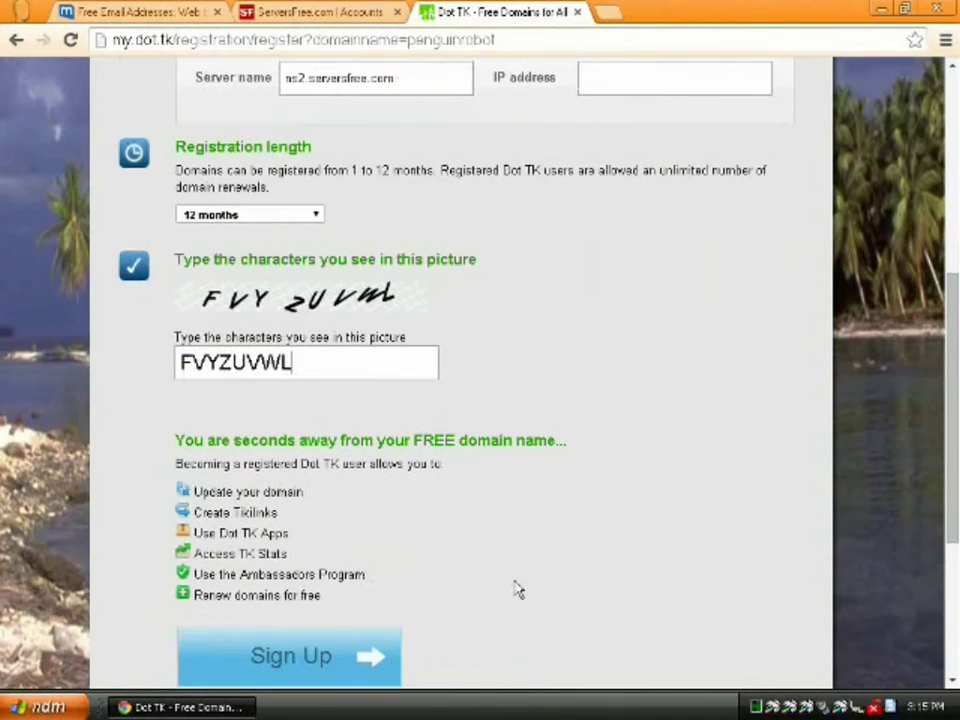
pyautogui.click(313, 655)
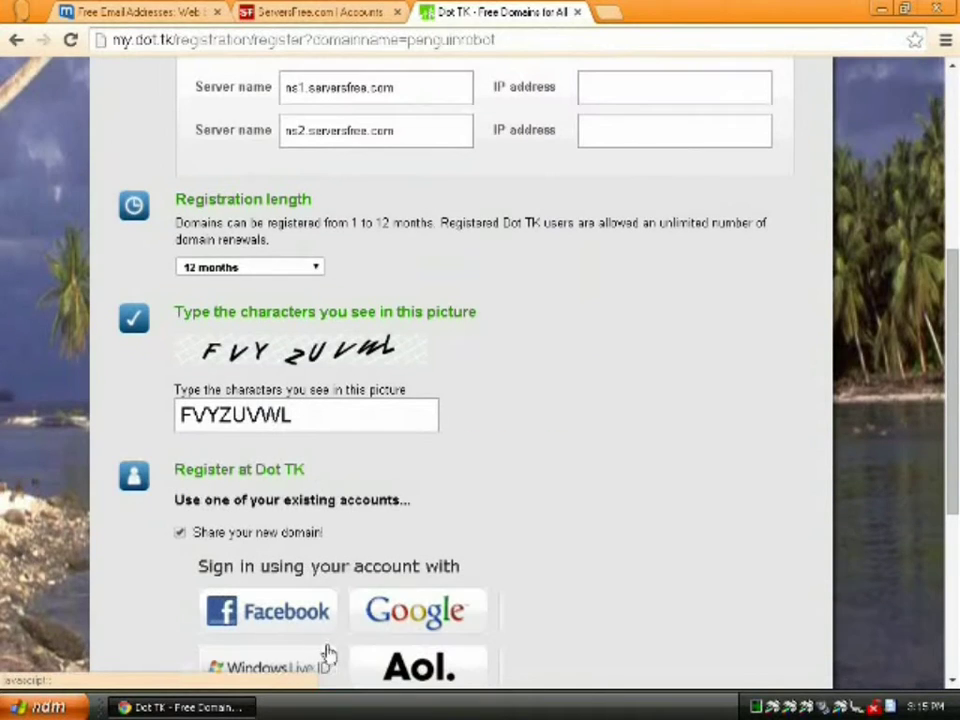
# - Turn off domain sharing and register with the account's mail.com e-mail address
pyautogui.scroll(-1, 453, 565)
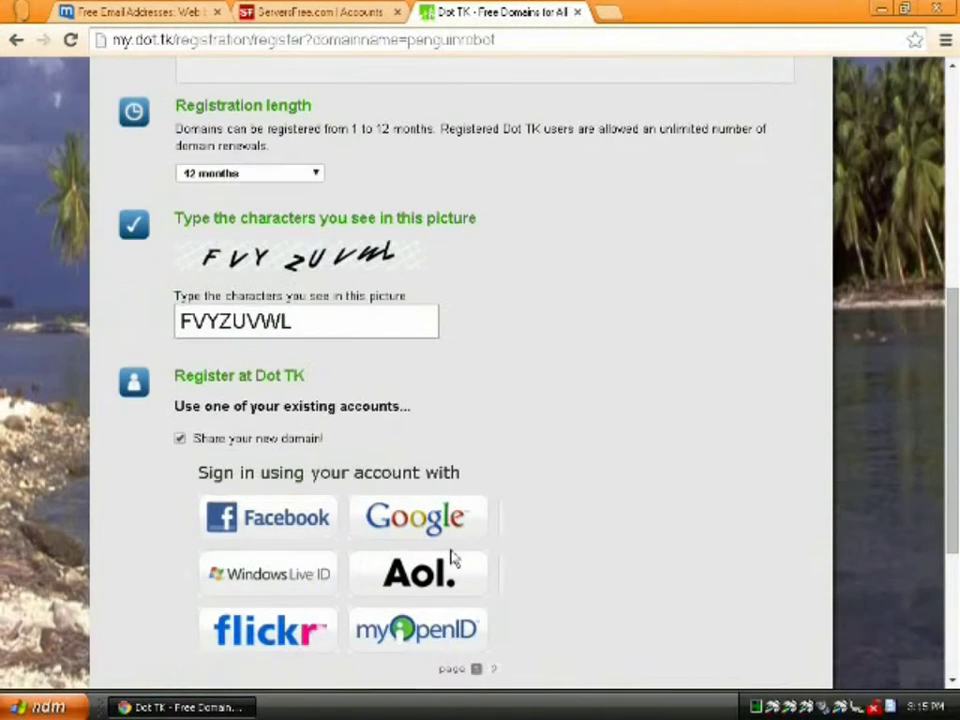
pyautogui.click(180, 439)
pyautogui.scroll(-3, 634, 549)
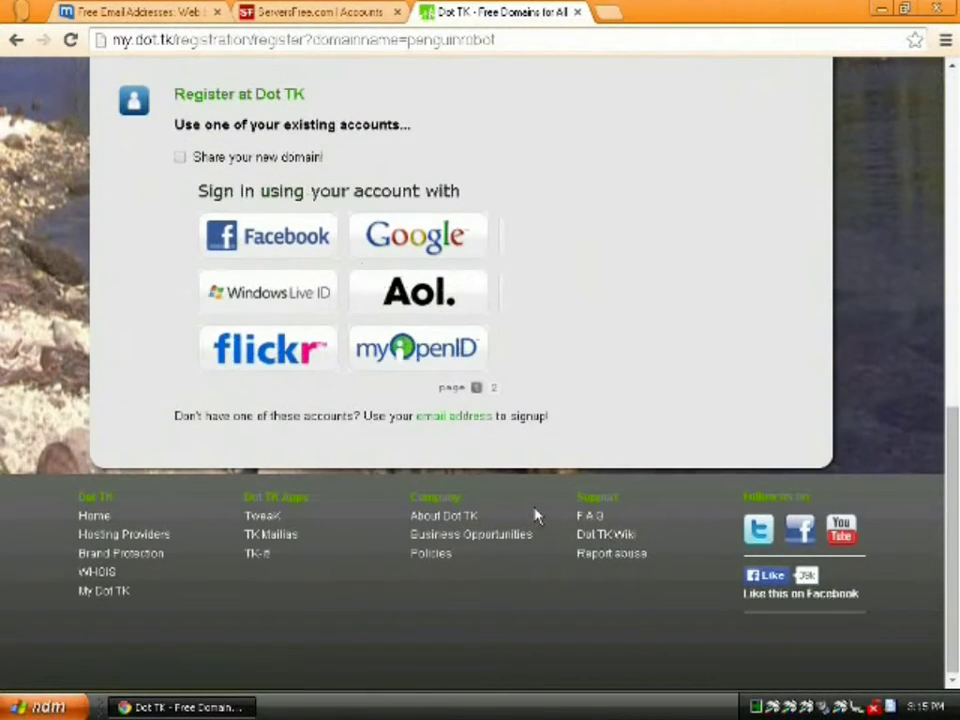
pyautogui.click(440, 418)
pyautogui.click(386, 478)
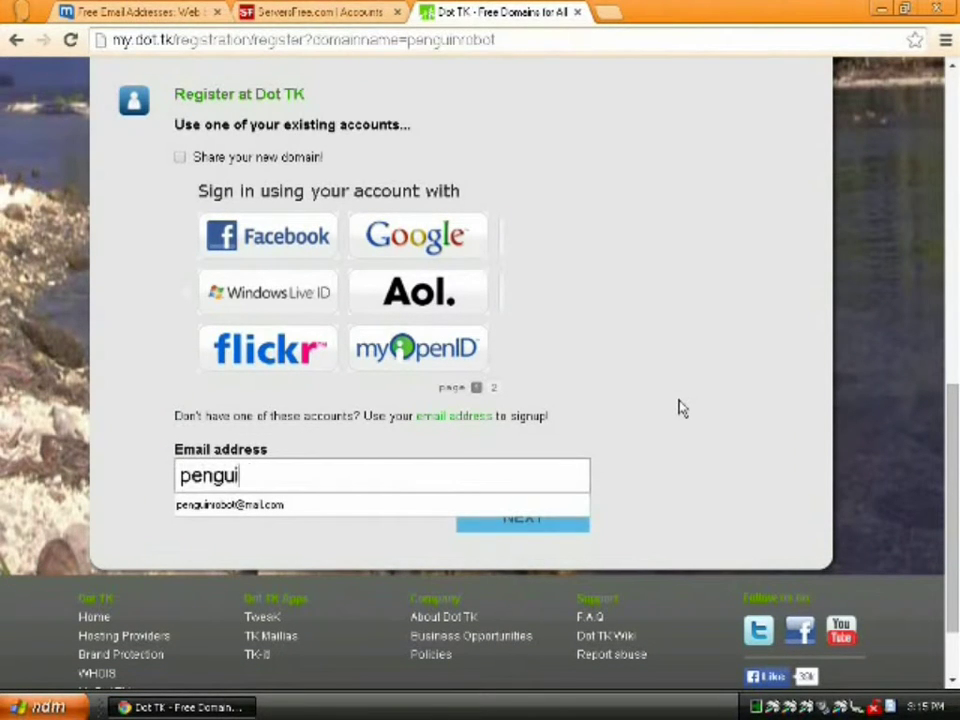
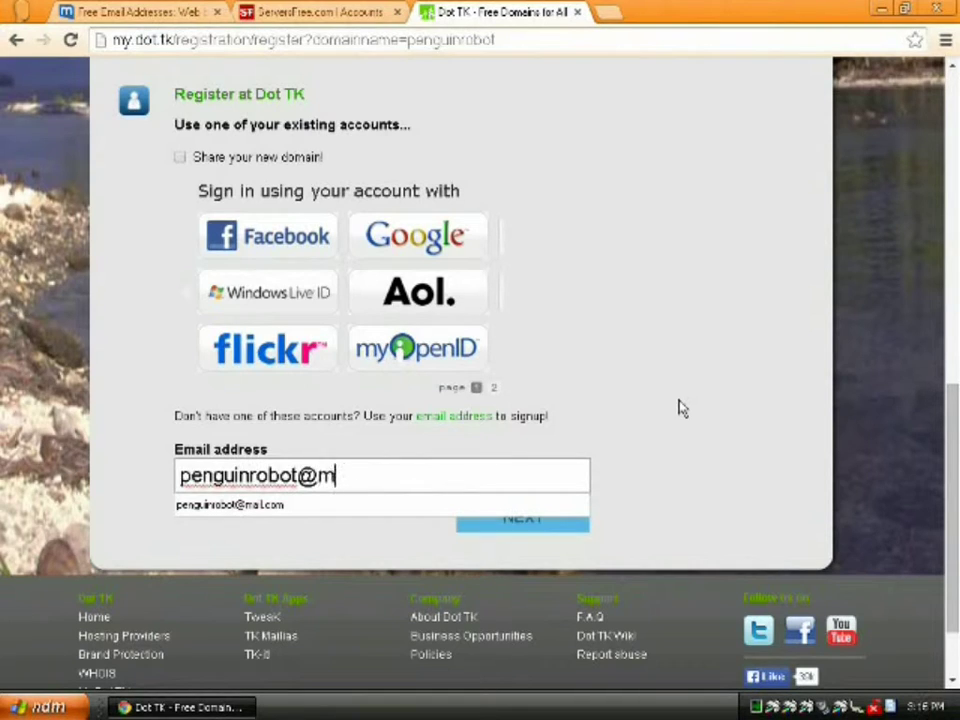
pyautogui.click(512, 529)
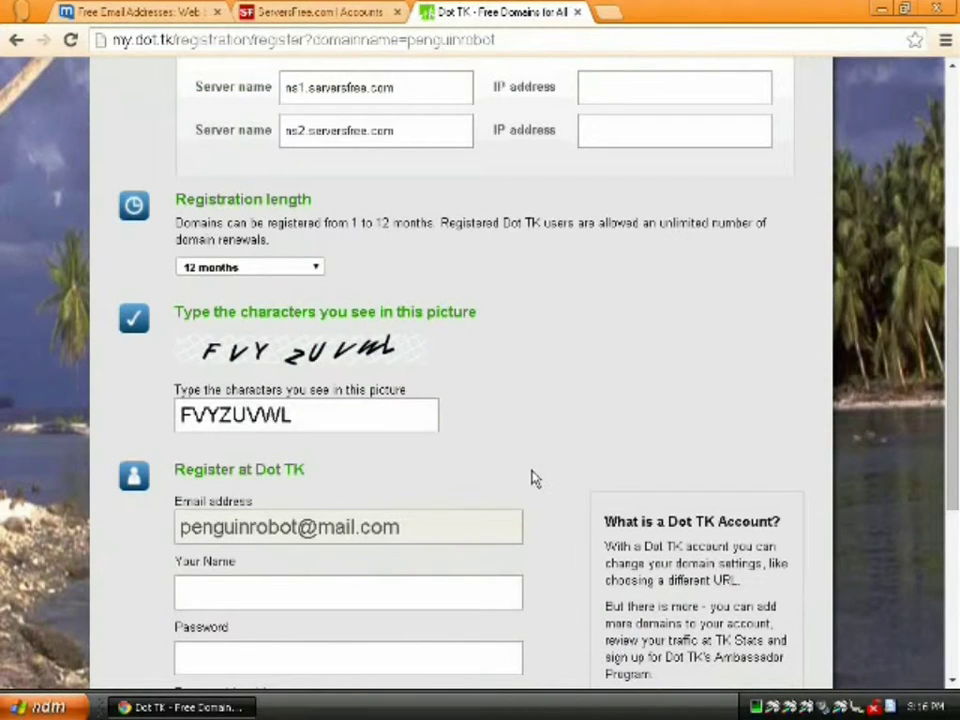
# - Fill in the account holder's name and enter the password twice
pyautogui.scroll(-2, 500, 540)
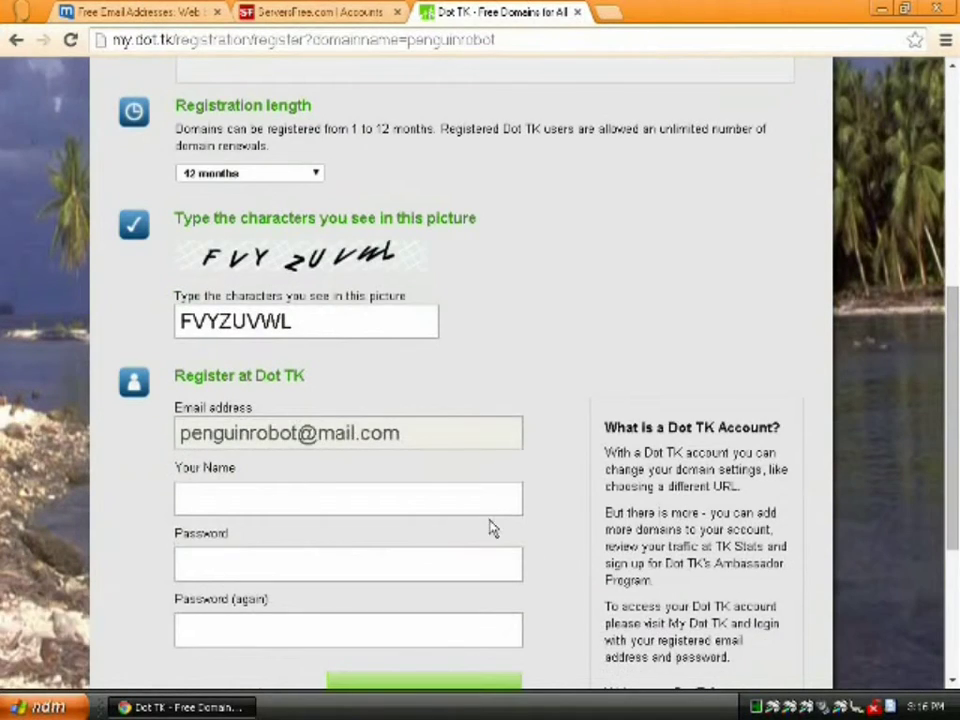
pyautogui.click(401, 396)
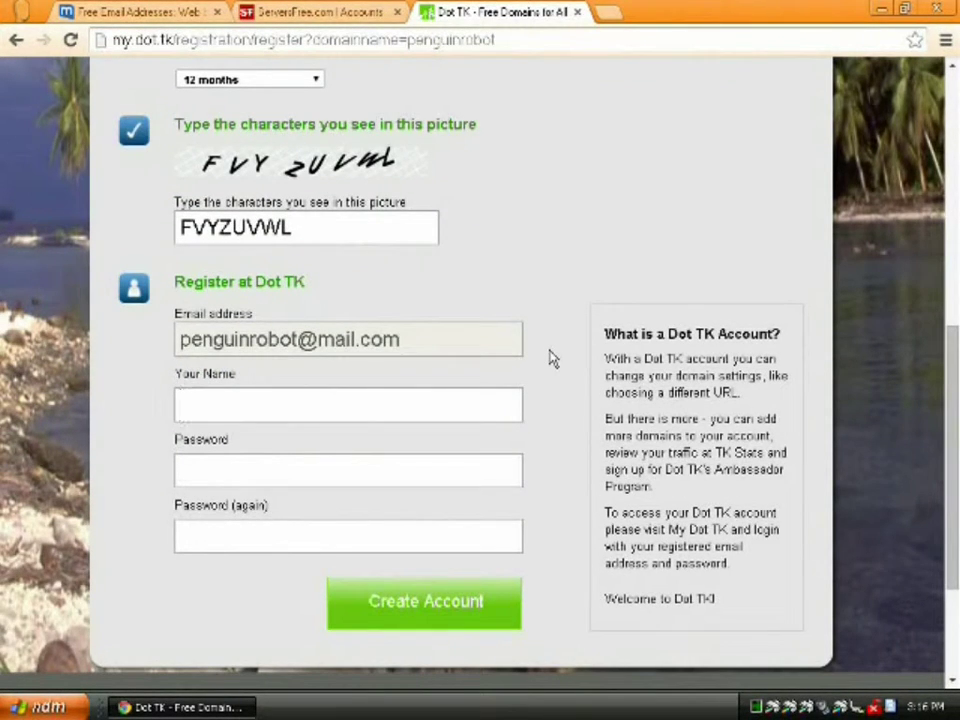
pyautogui.write('Penguin Robot')
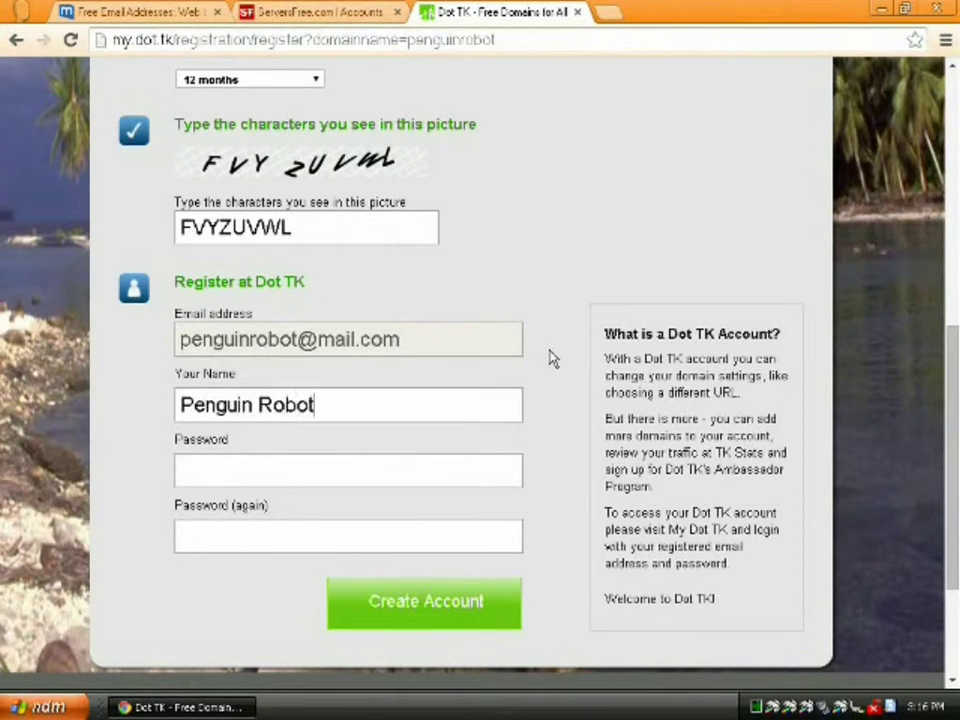
pyautogui.press('Tab')
pyautogui.write('************')
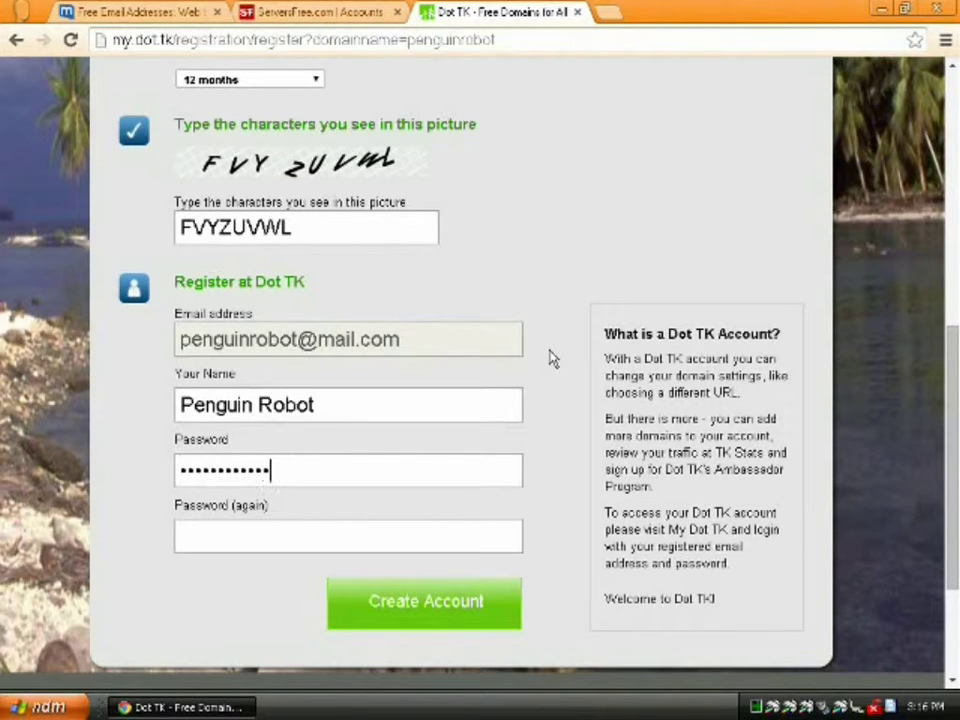
pyautogui.write('***')
pyautogui.press('Tab')
pyautogui.write('***************')
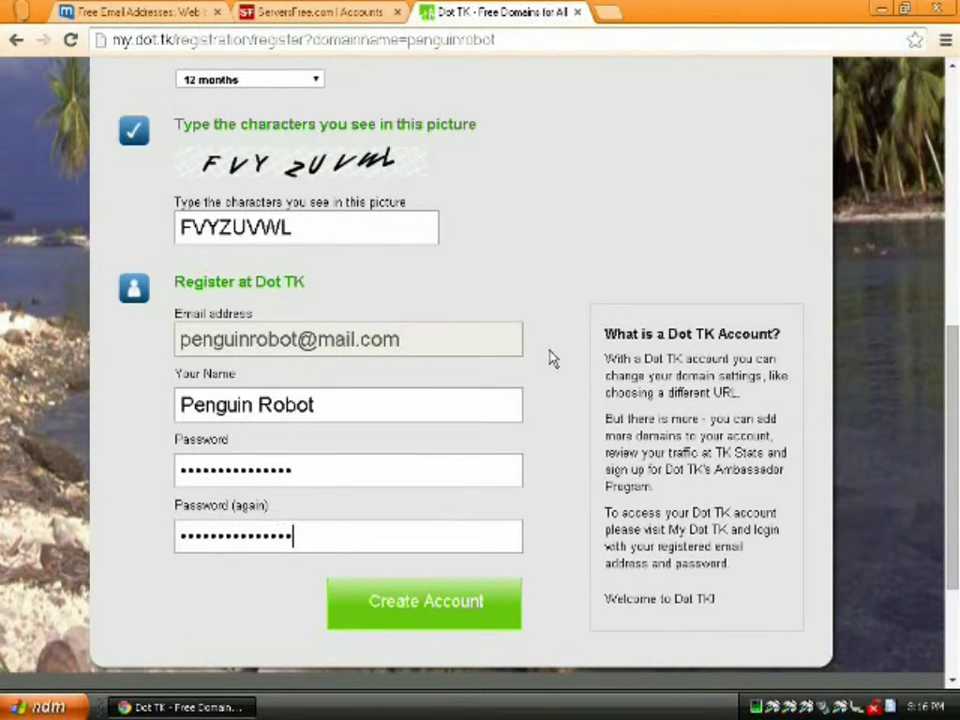
# - Create the Dot TK account and refresh the mail.com inbox to check for the activation email
pyautogui.click(459, 615)
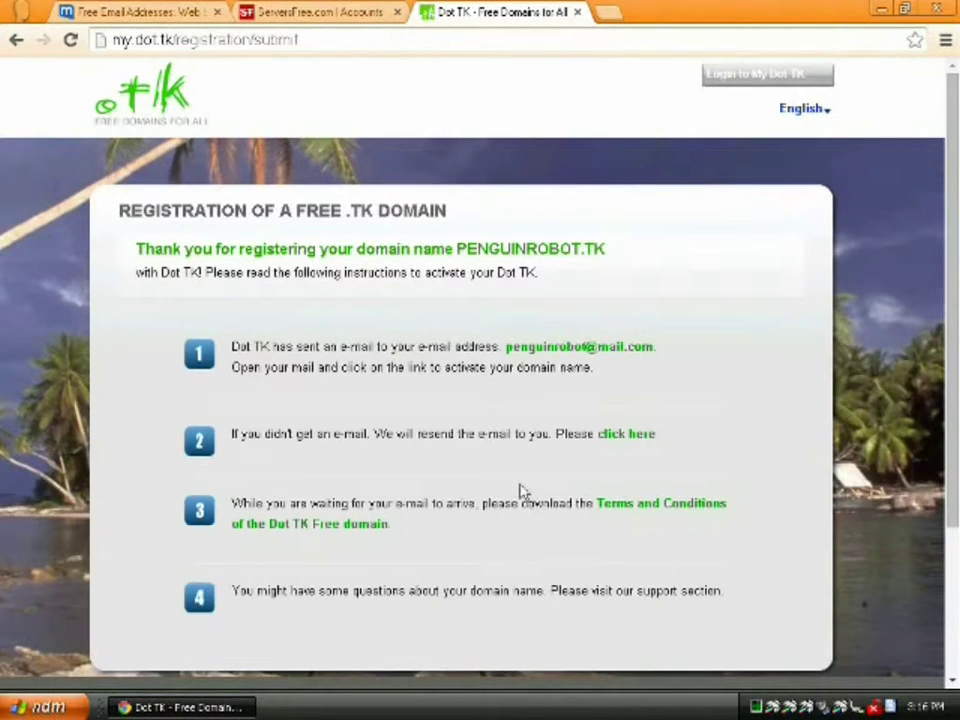
pyautogui.click(170, 12)
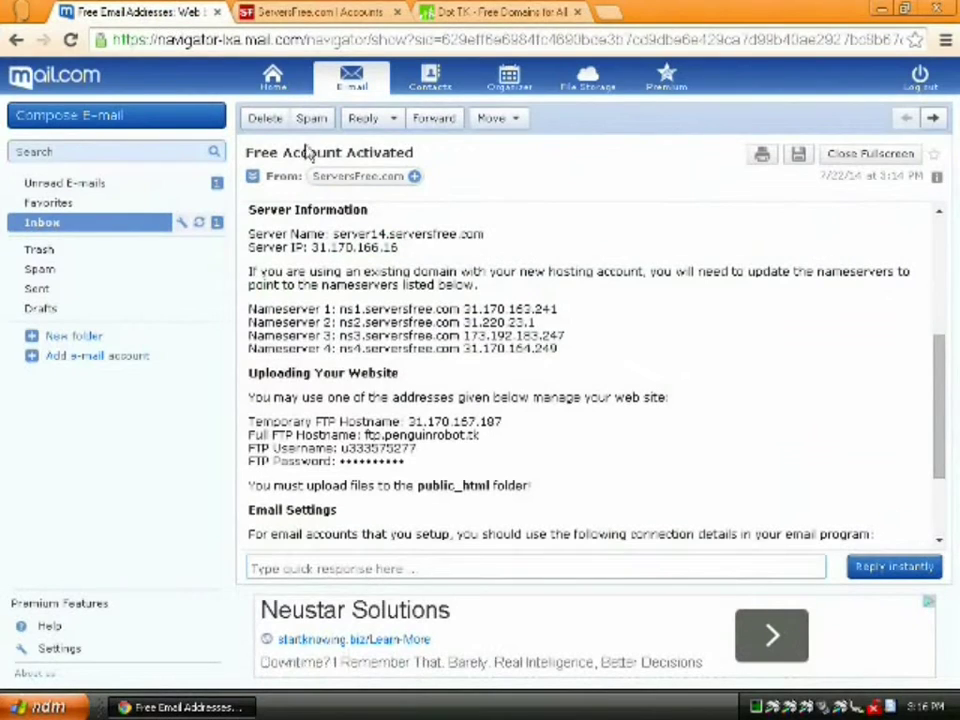
pyautogui.click(120, 222)
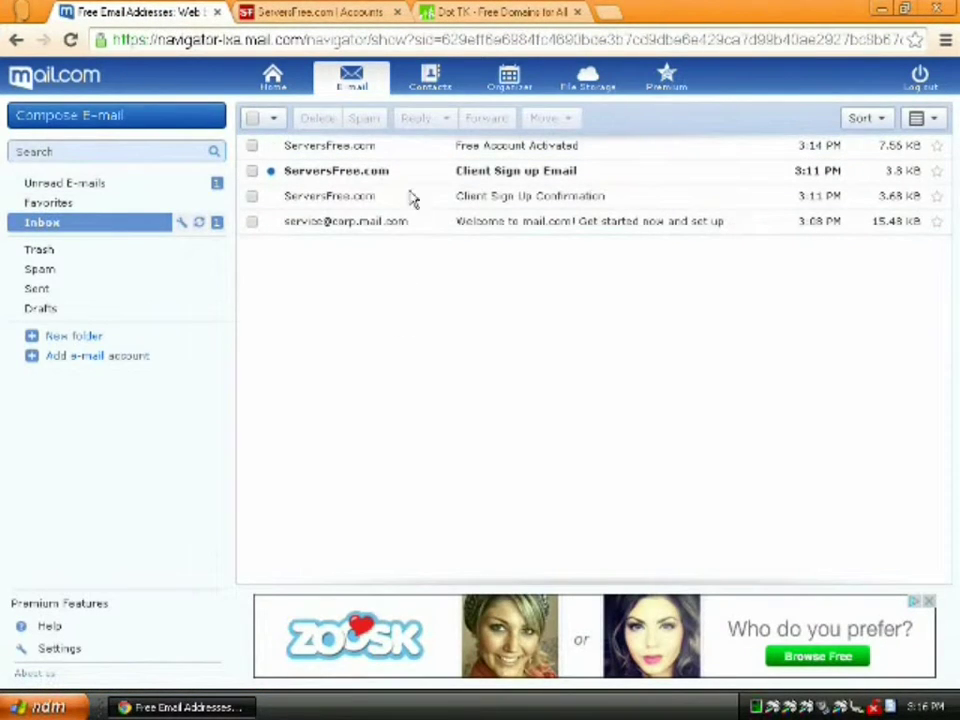
pyautogui.click(486, 14)
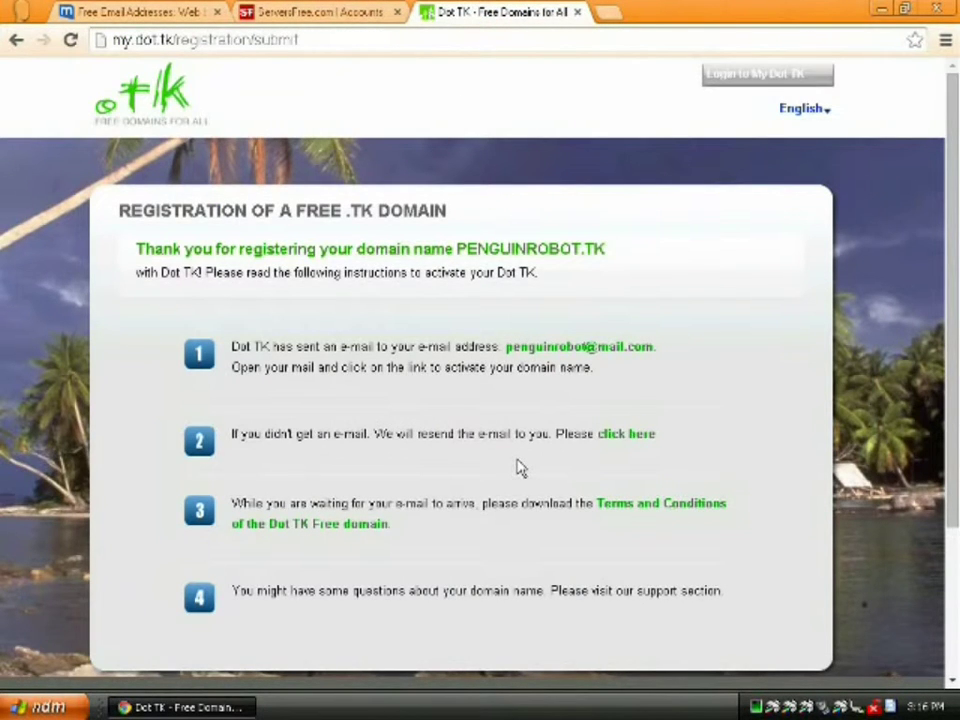
pyautogui.scroll(-2, 518, 467)
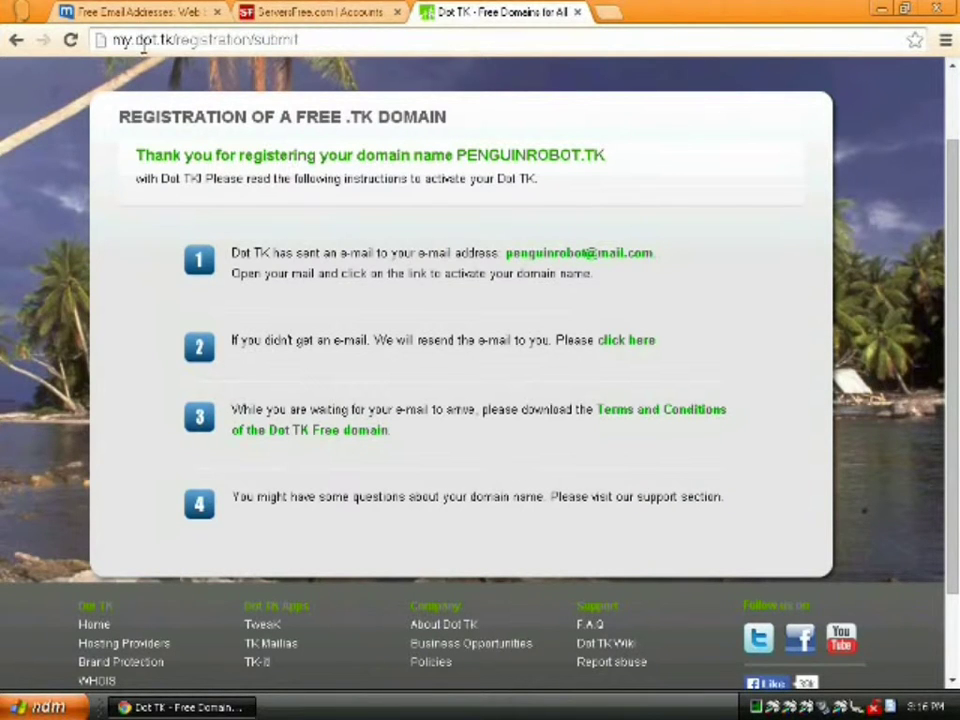
pyautogui.click(180, 13)
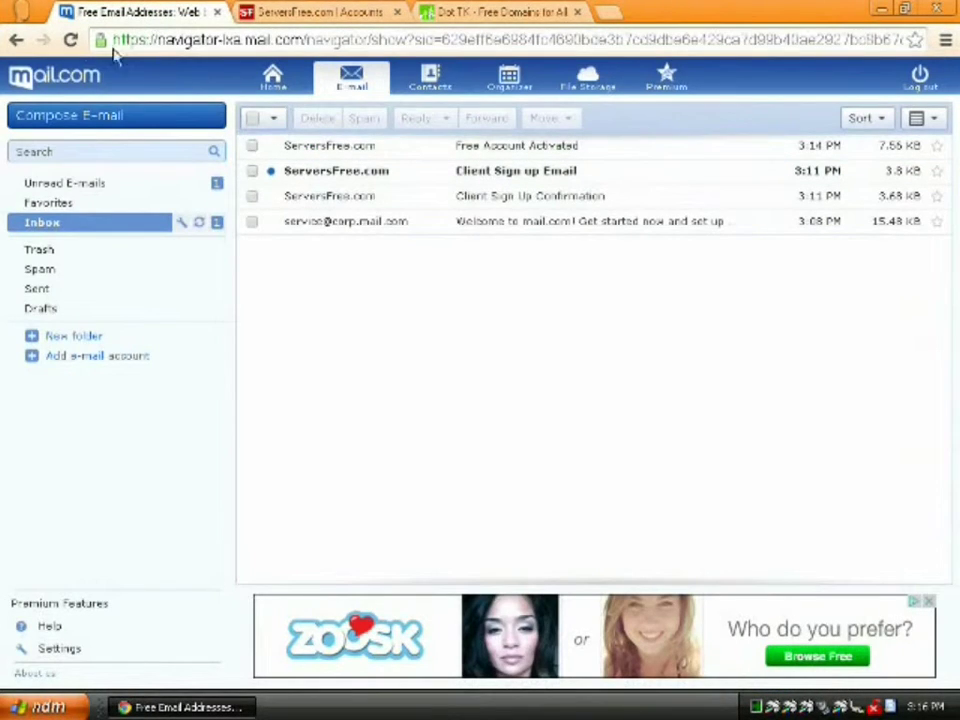
pyautogui.click(70, 40)
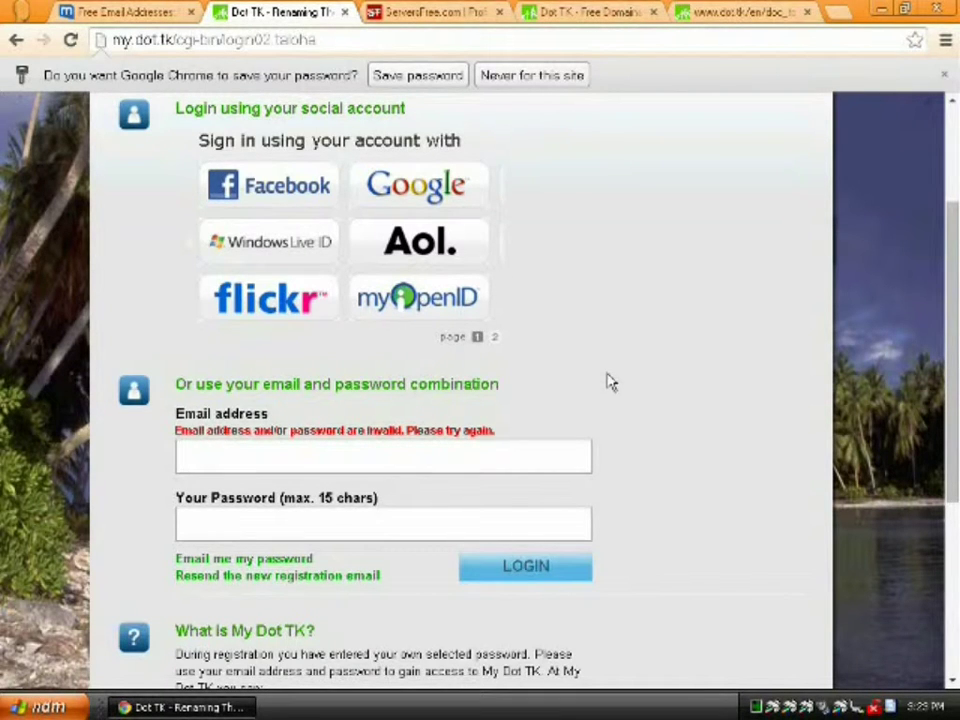
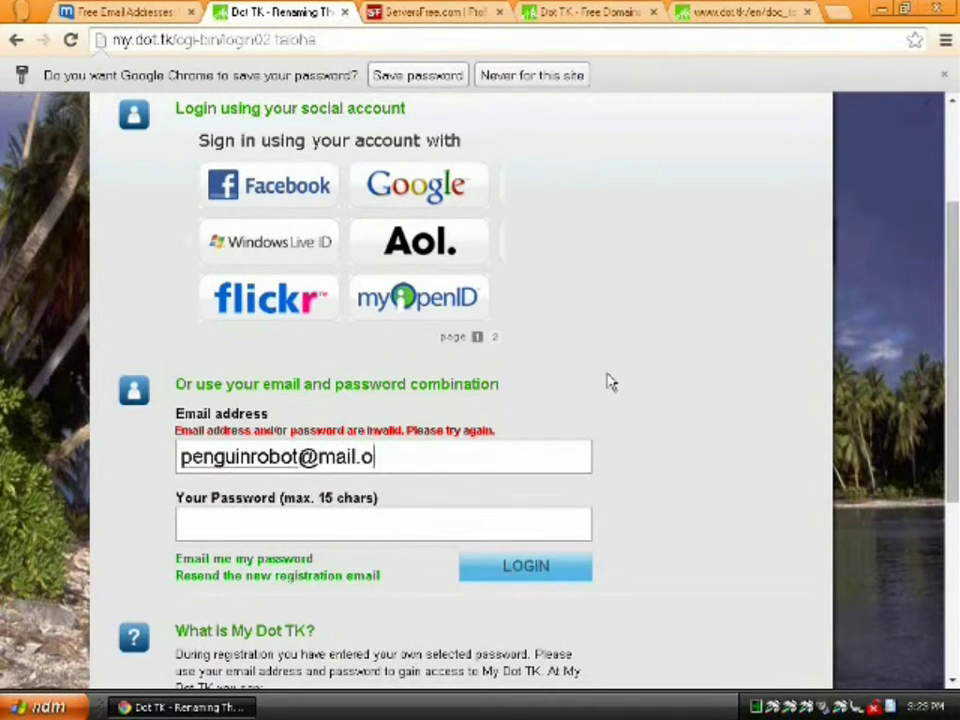
# - Log in to My Dot TK with the account e-mail and password, and let Chrome save it
pyautogui.press('Tab')
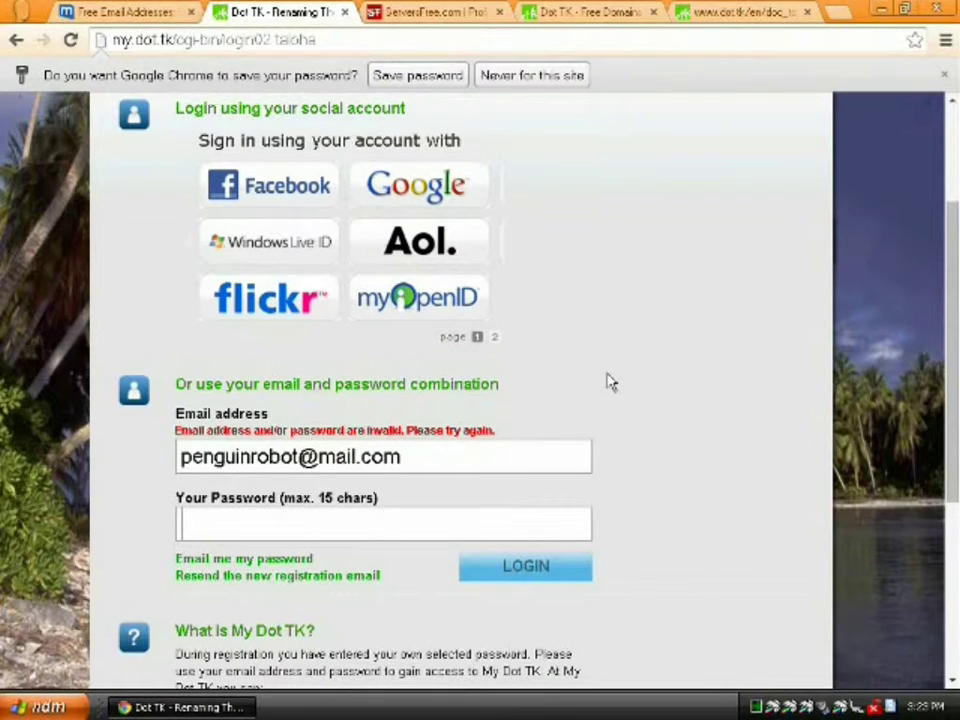
pyautogui.write('•••••••••••••••')
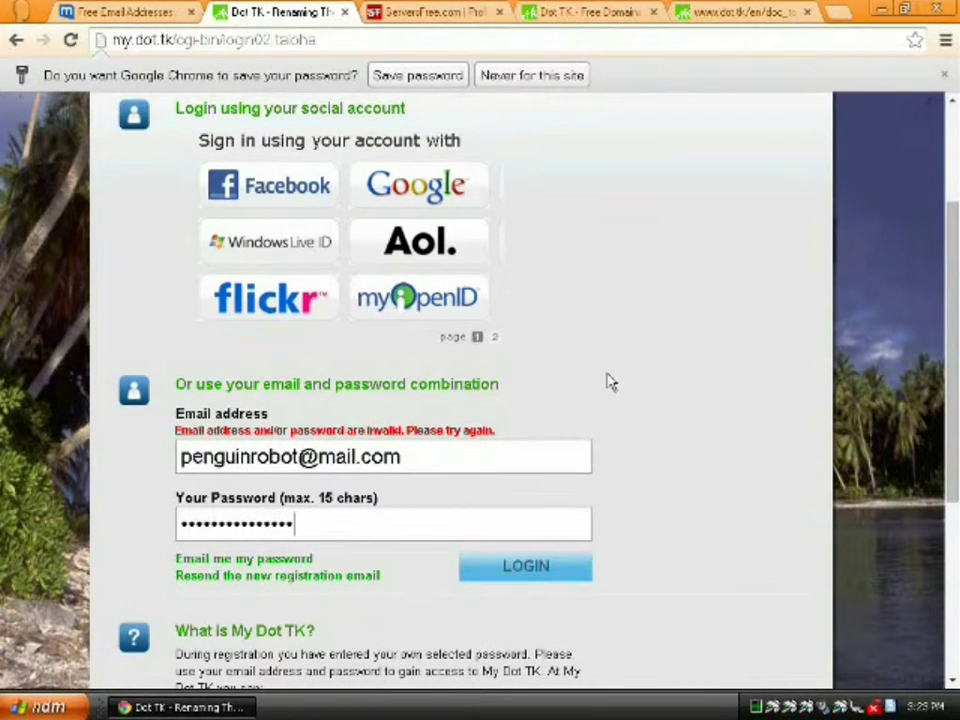
pyautogui.click(527, 566)
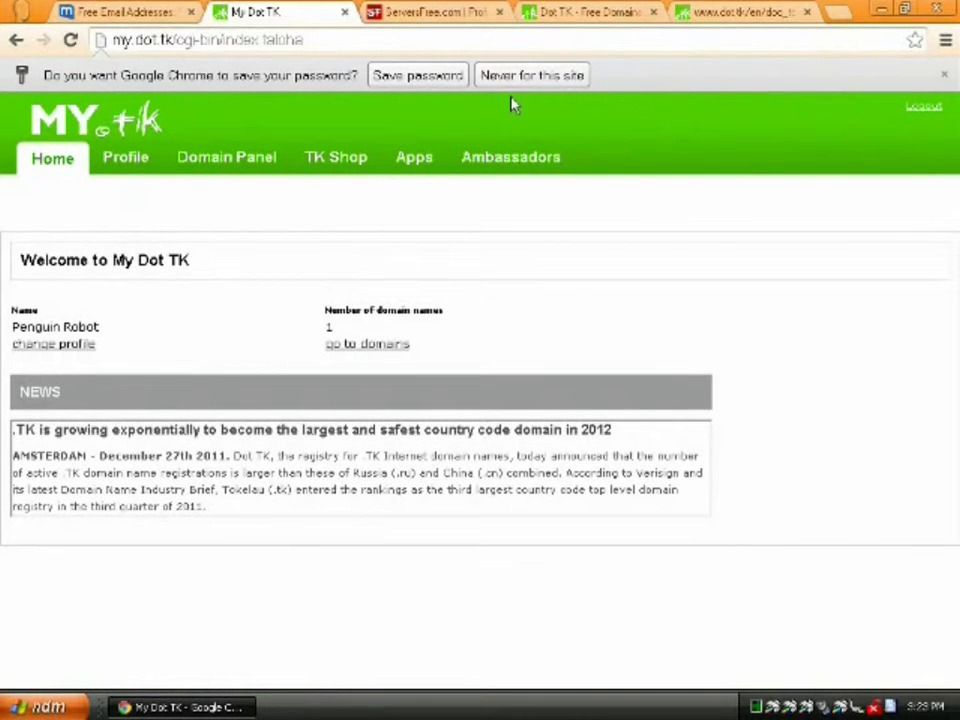
pyautogui.click(437, 80)
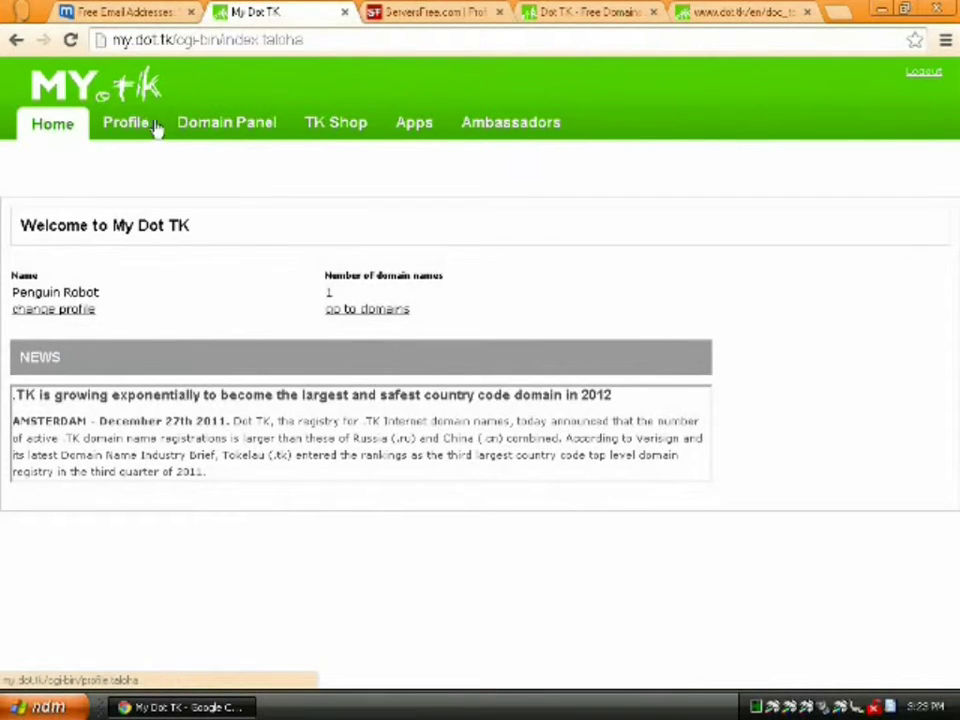
# - Add ns3.serversfree.com and ns4.serversfree.com as penguinrobot.tk nameservers in the Domain Panel and save
pyautogui.click(236, 128)
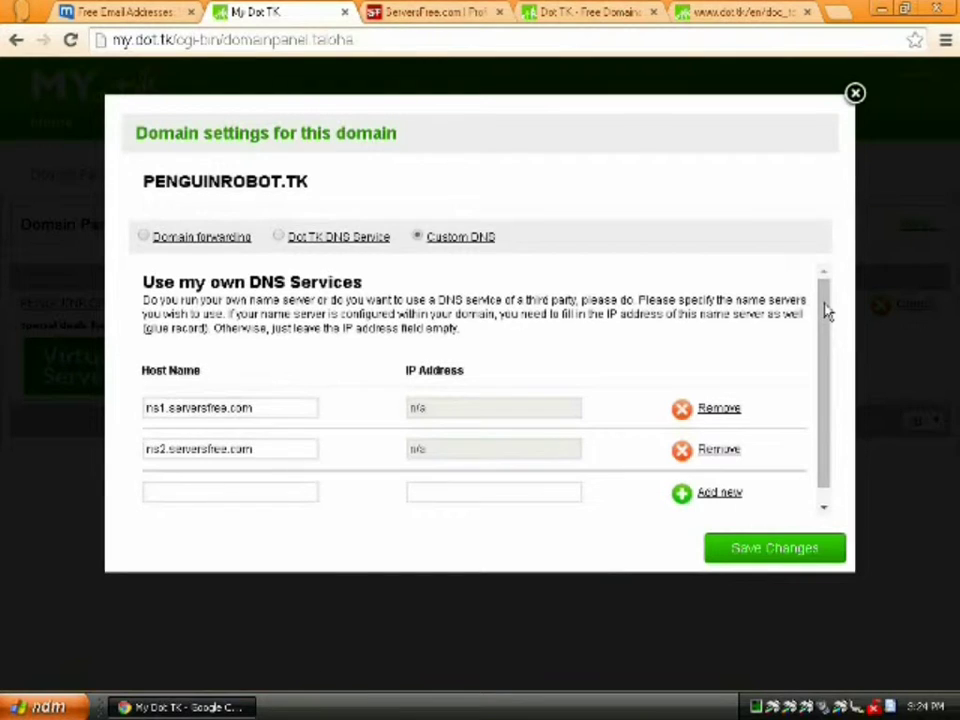
pyautogui.click(219, 489)
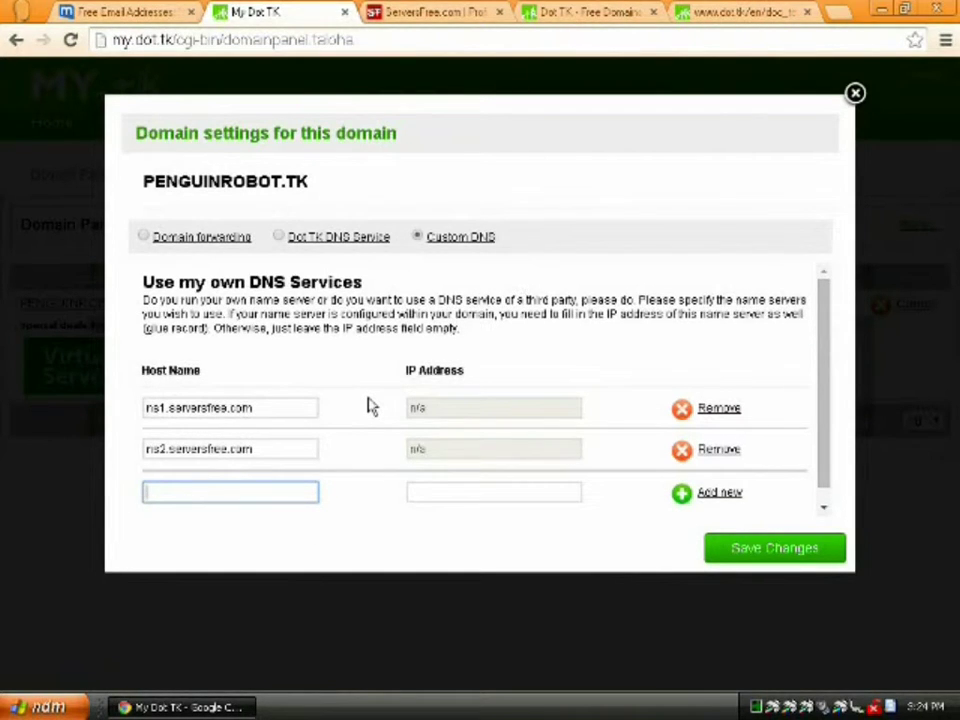
pyautogui.write('ns3.servers')
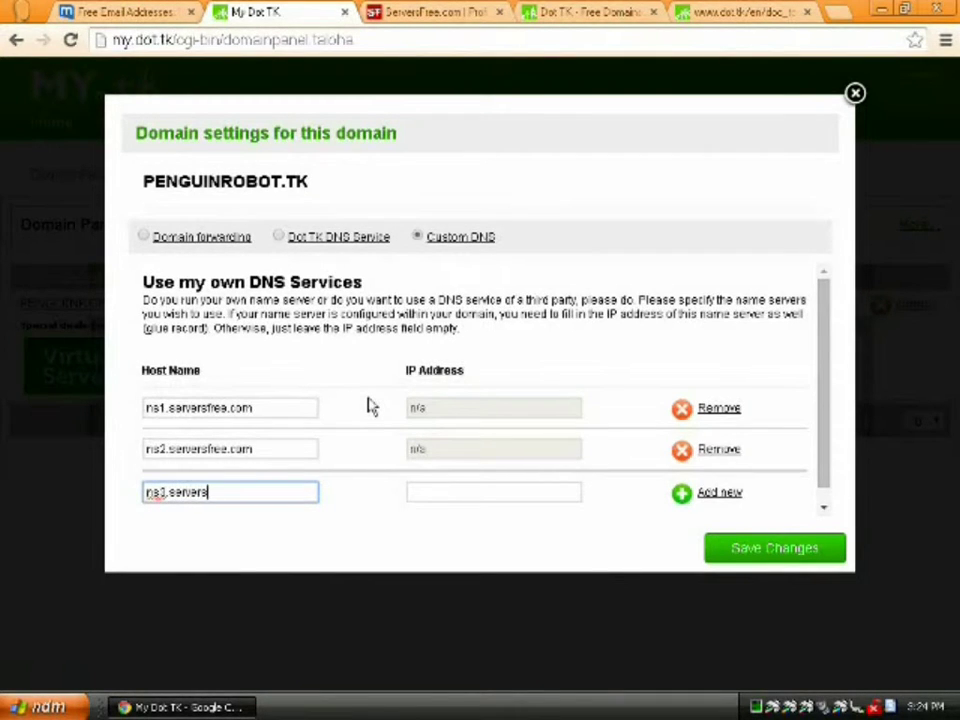
pyautogui.write('free.com')
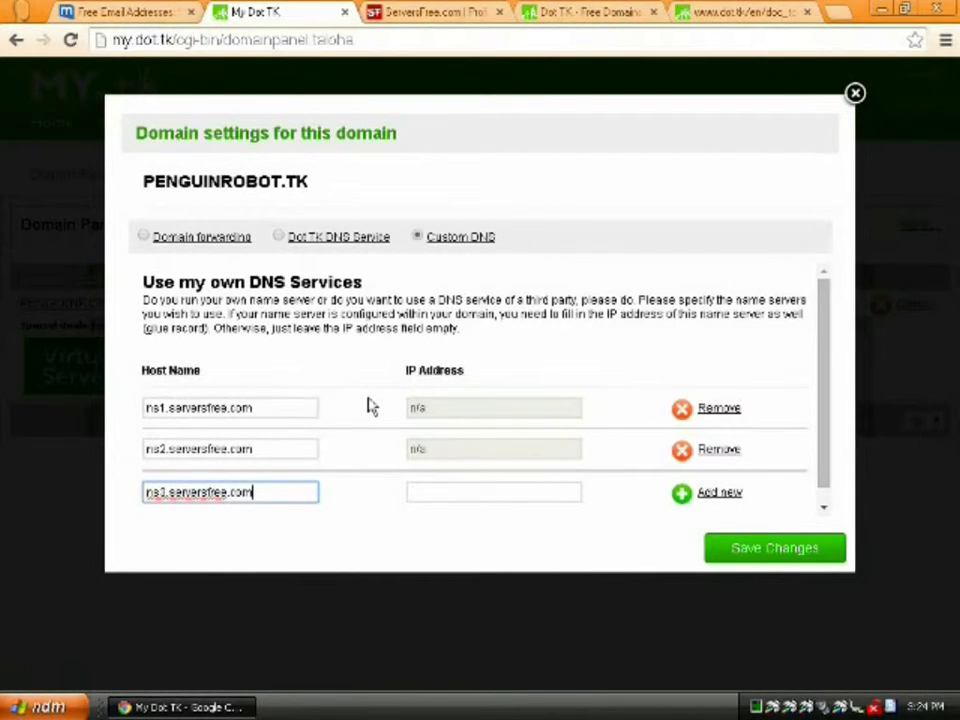
pyautogui.click(710, 498)
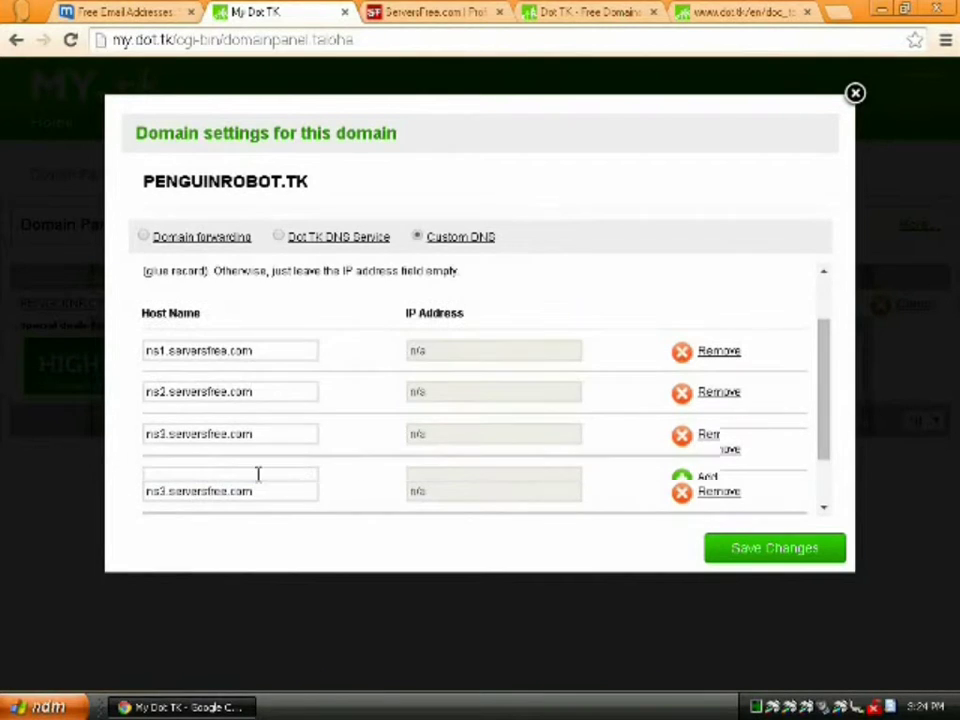
pyautogui.click(223, 475)
pyautogui.write('ns4.serversfree.com')
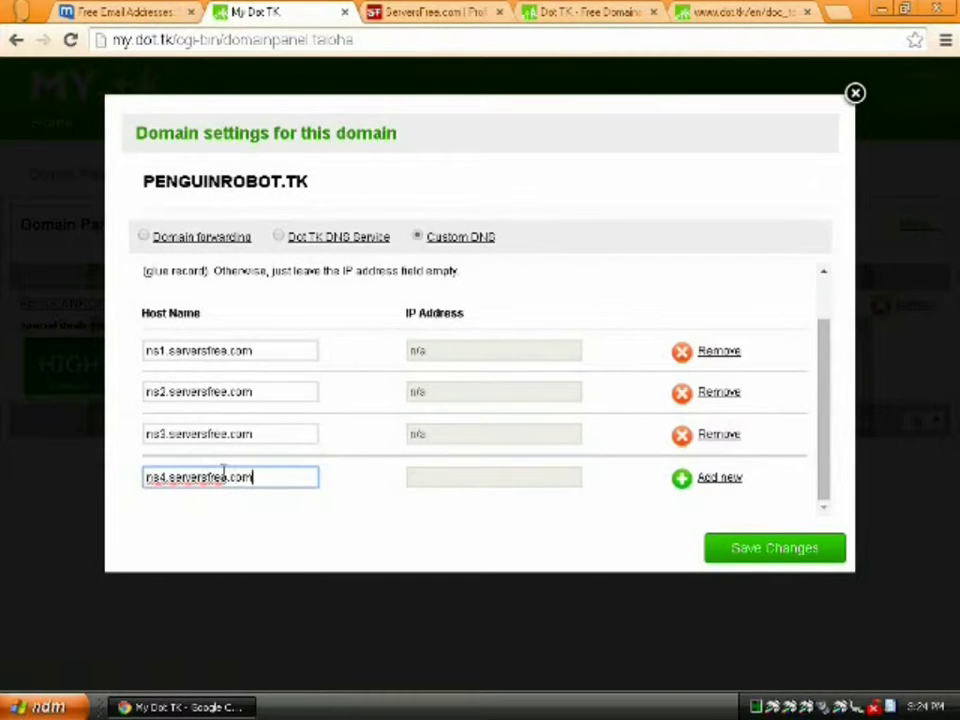
pyautogui.click(704, 479)
pyautogui.click(731, 549)
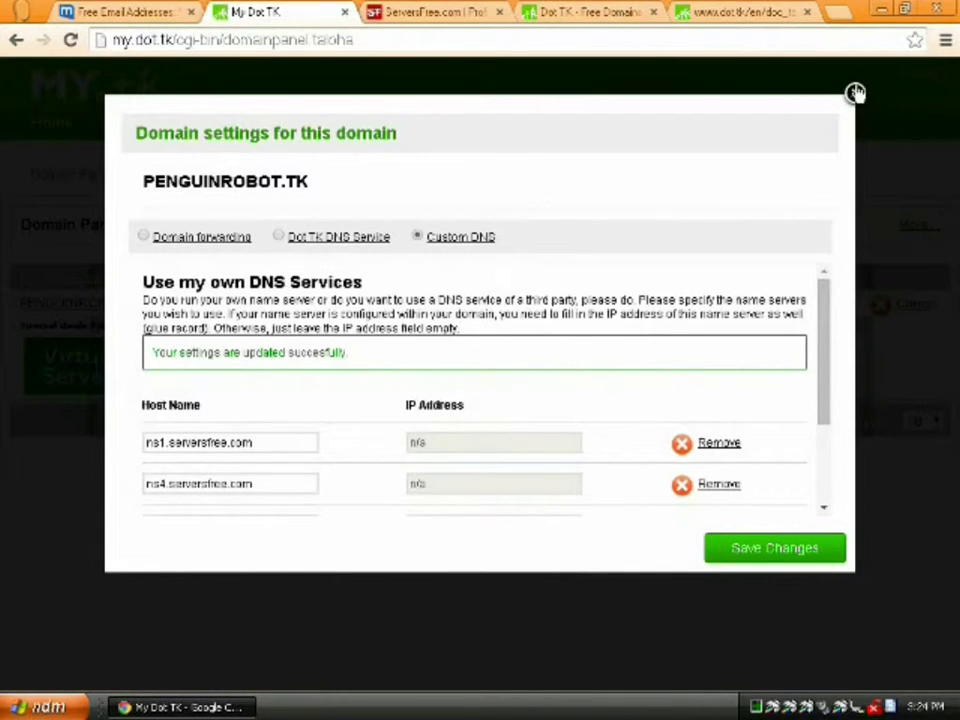
pyautogui.click(855, 97)
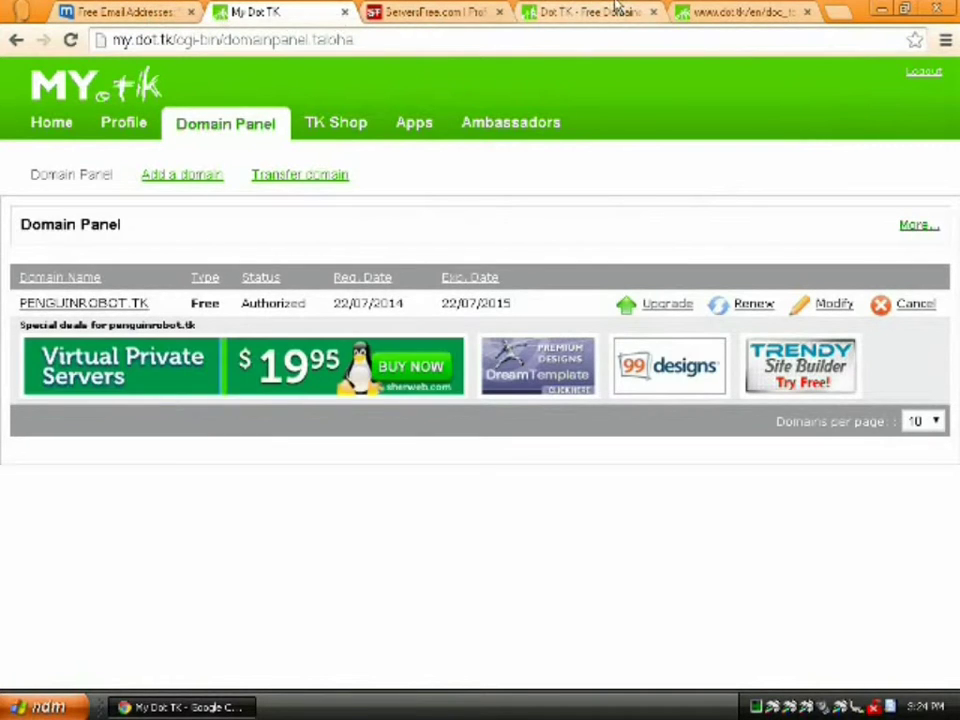
# - Load penguinrobot.tk in the last browser tab
pyautogui.click(724, 12)
pyautogui.click(617, 38)
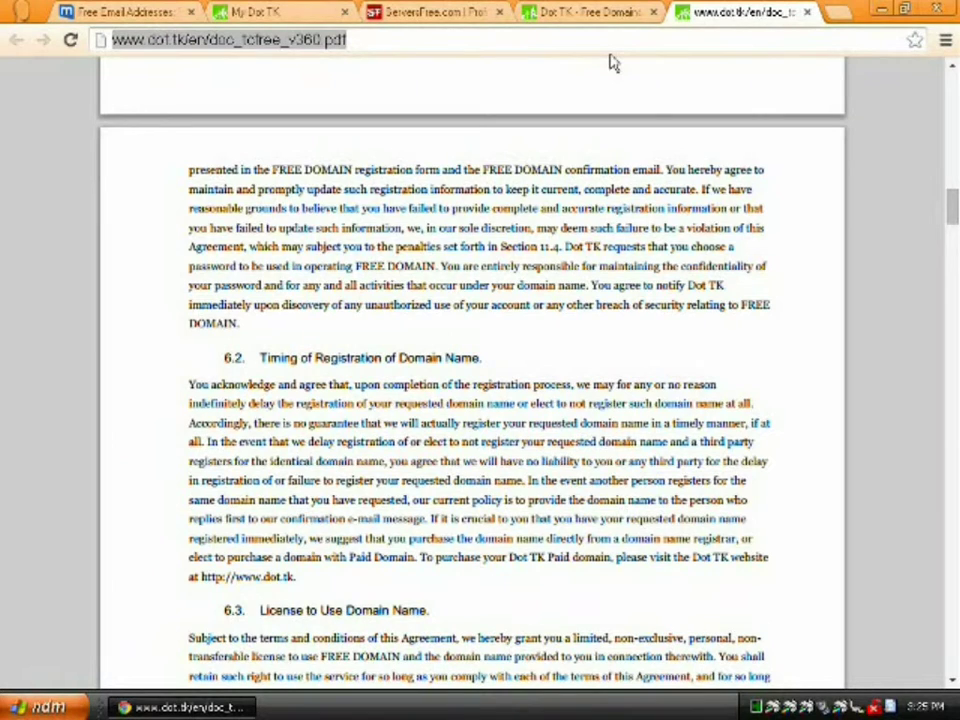
pyautogui.write('p')
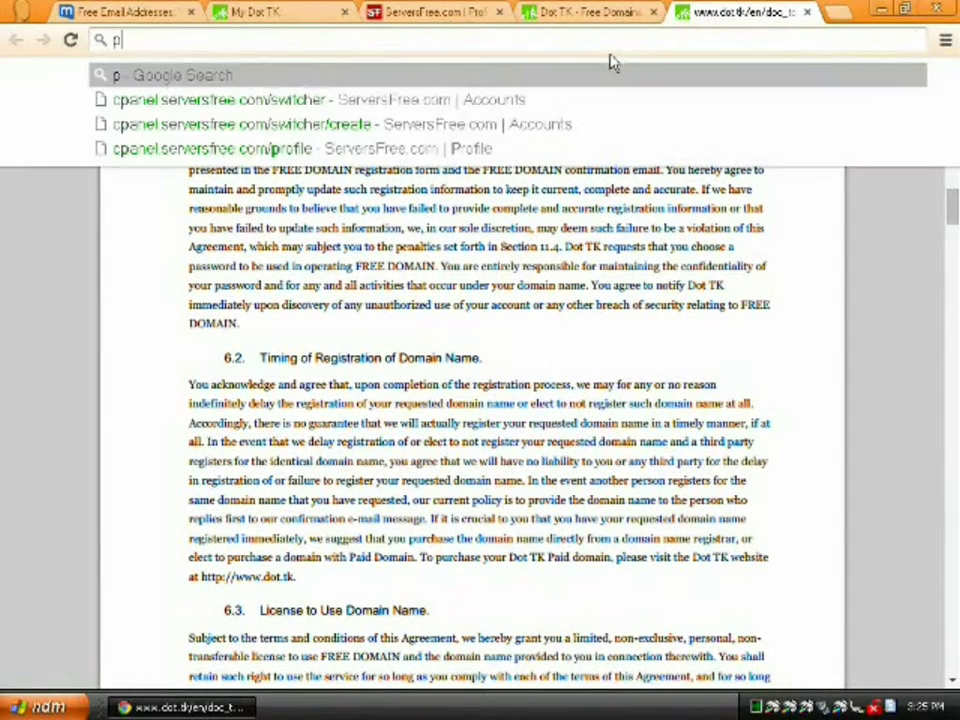
pyautogui.write('enguinrobot')
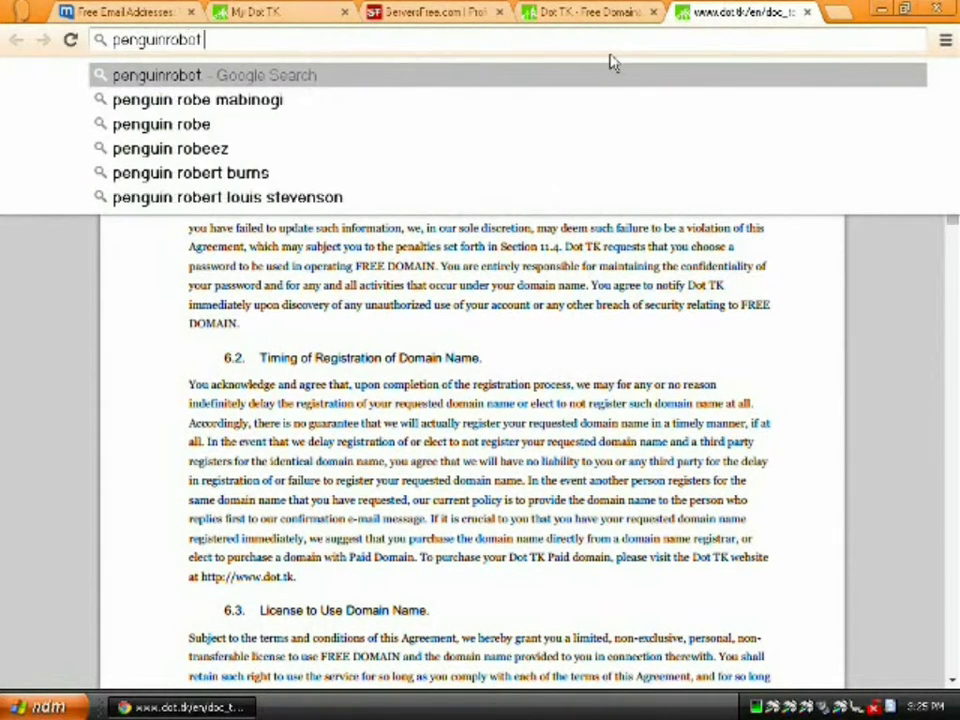
pyautogui.write('.tk')
pyautogui.press('Return')
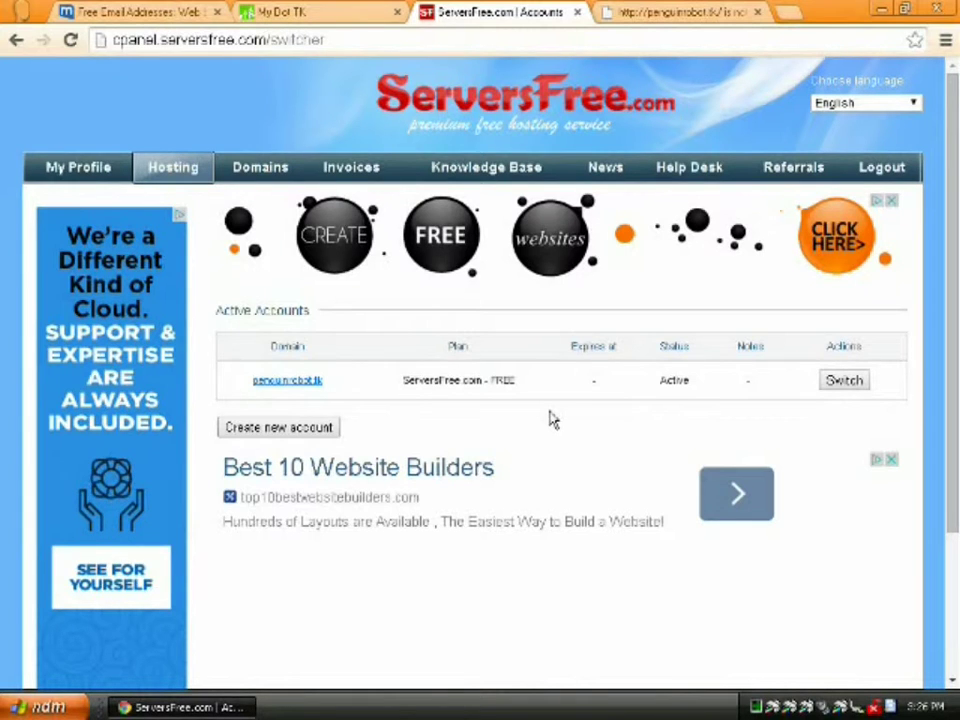
# - Switch ServersFree to manage the penguinrobot.tk account, and reload the site tab to test it
pyautogui.click(838, 384)
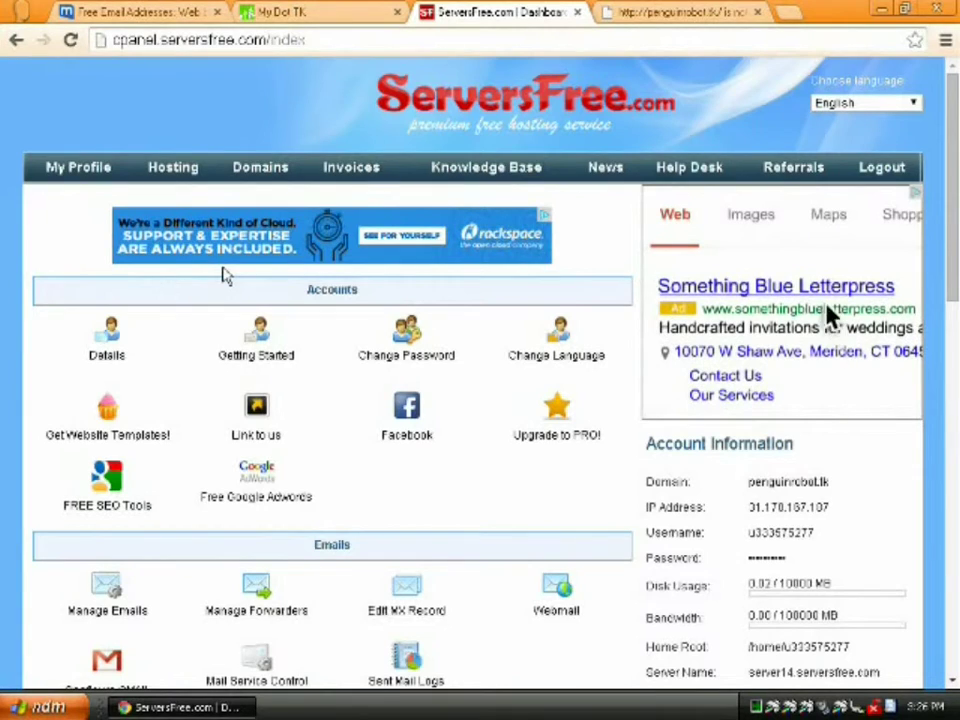
pyautogui.click(626, 12)
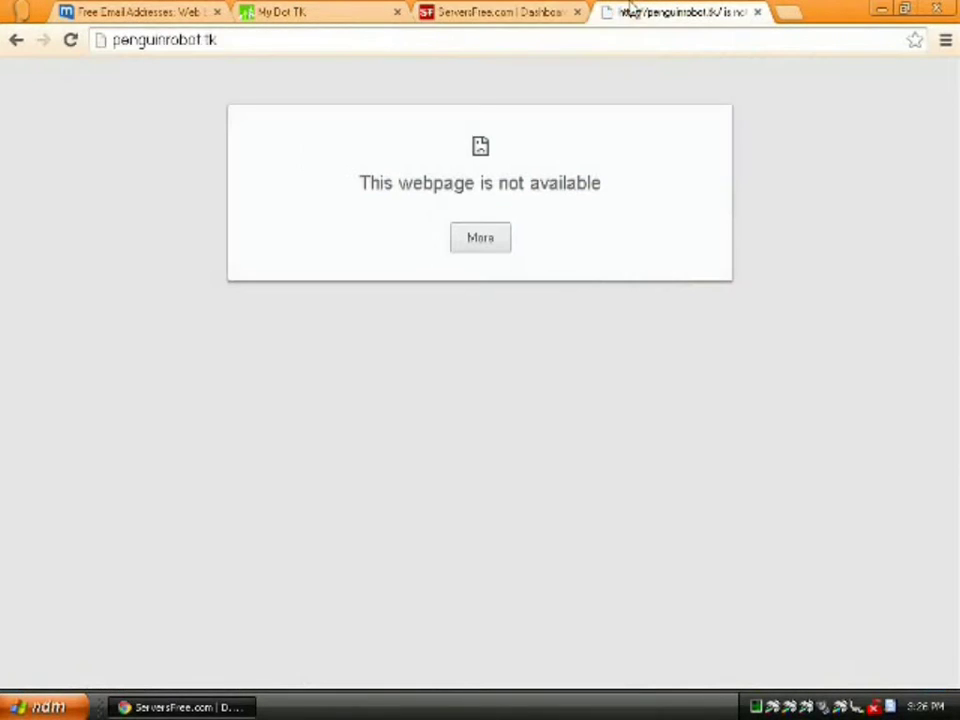
pyautogui.click(70, 40)
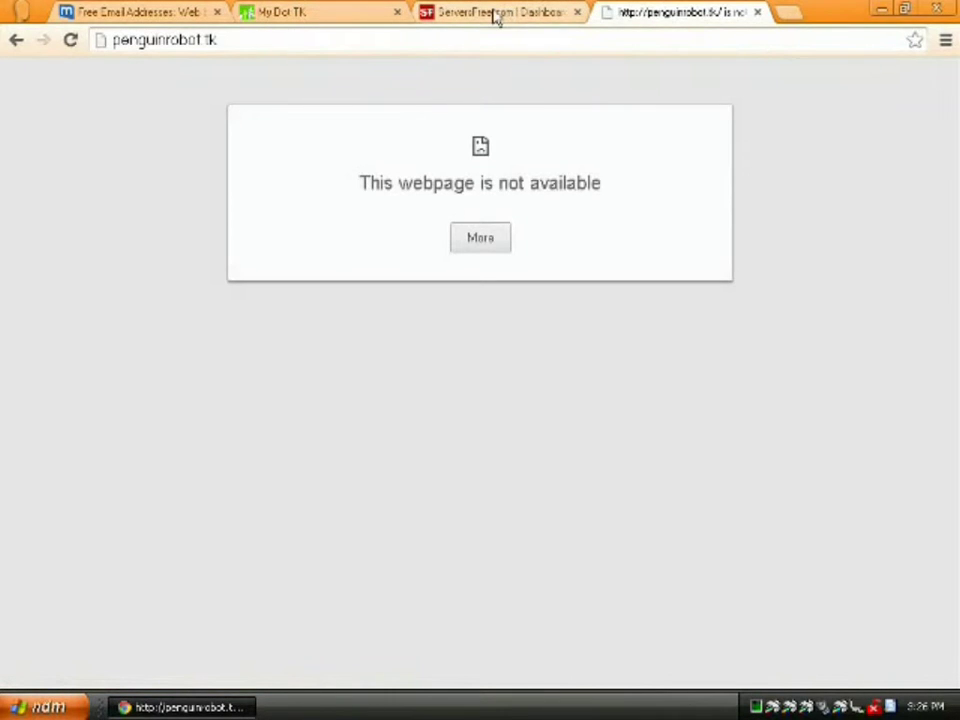
pyautogui.click(497, 16)
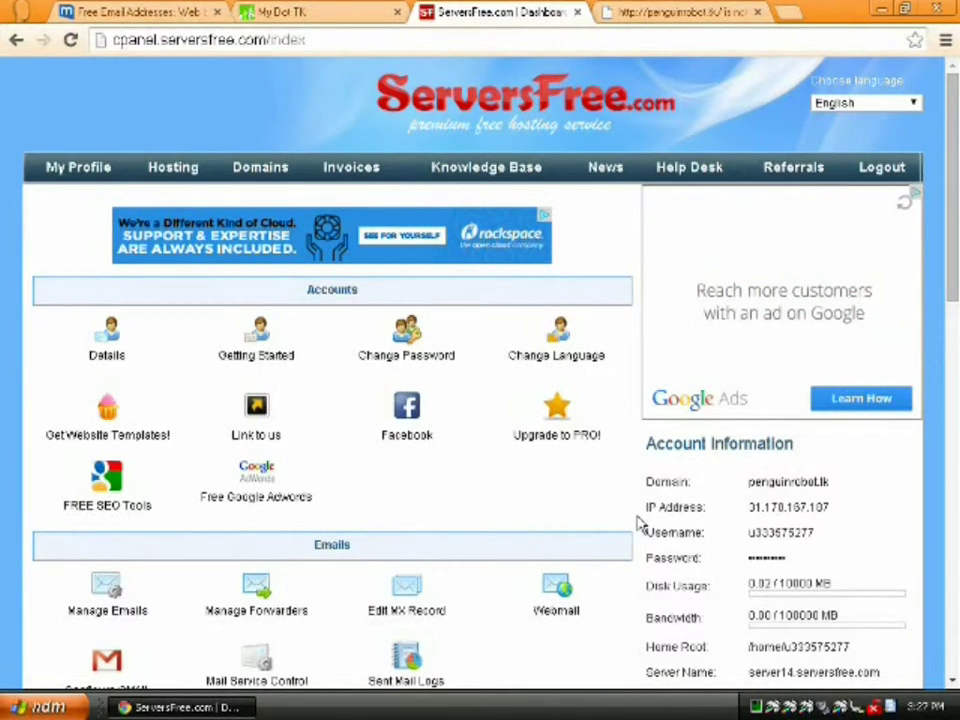
pyautogui.scroll(-2, 640, 525)
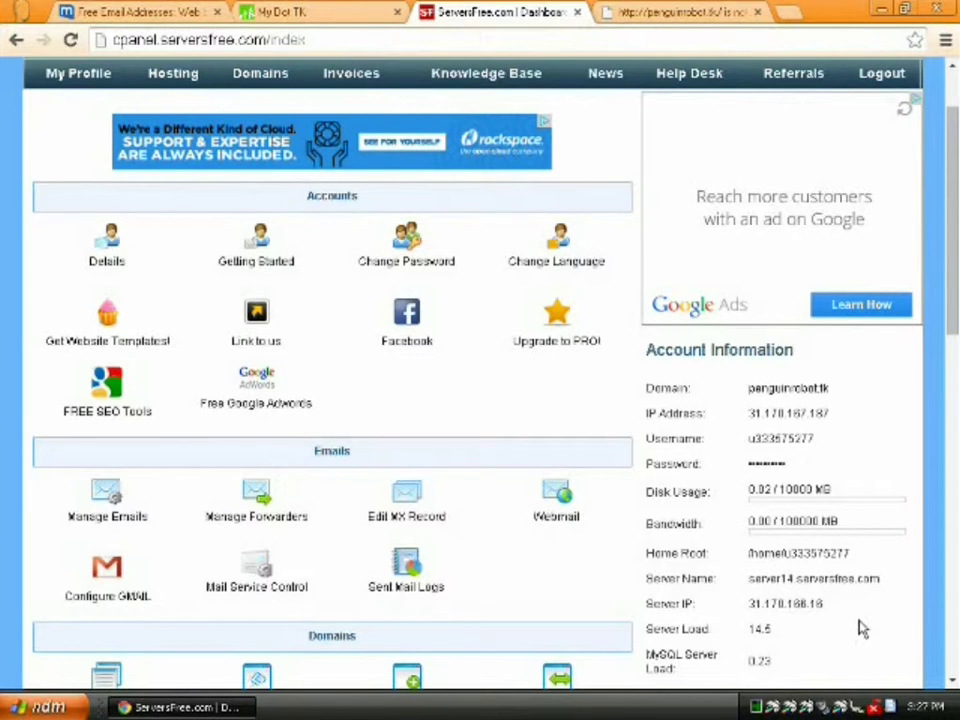
pyautogui.scroll(-1, 862, 628)
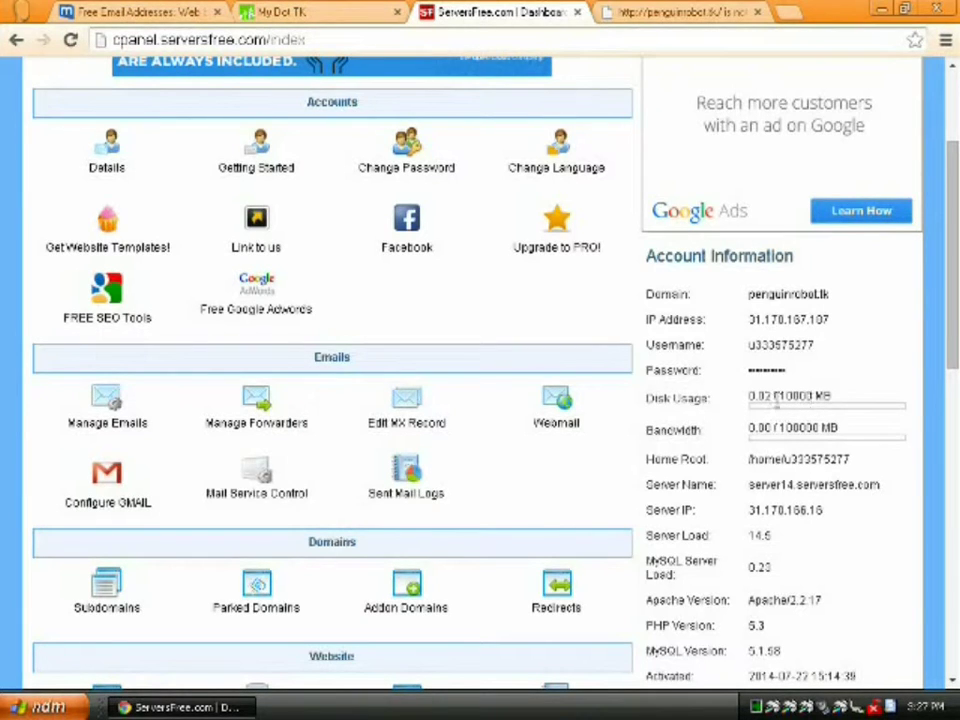
pyautogui.moveTo(778, 396); pyautogui.dragTo(843, 421)
pyautogui.click(851, 420)
pyautogui.scroll(-3, 922, 486)
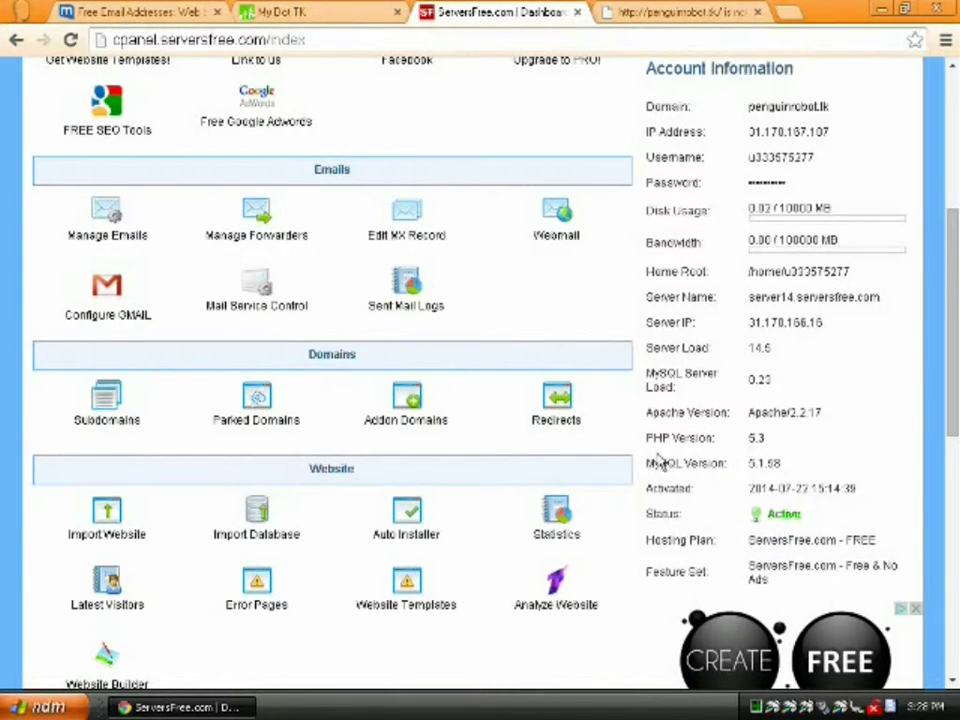
pyautogui.scroll(-1, 637, 455)
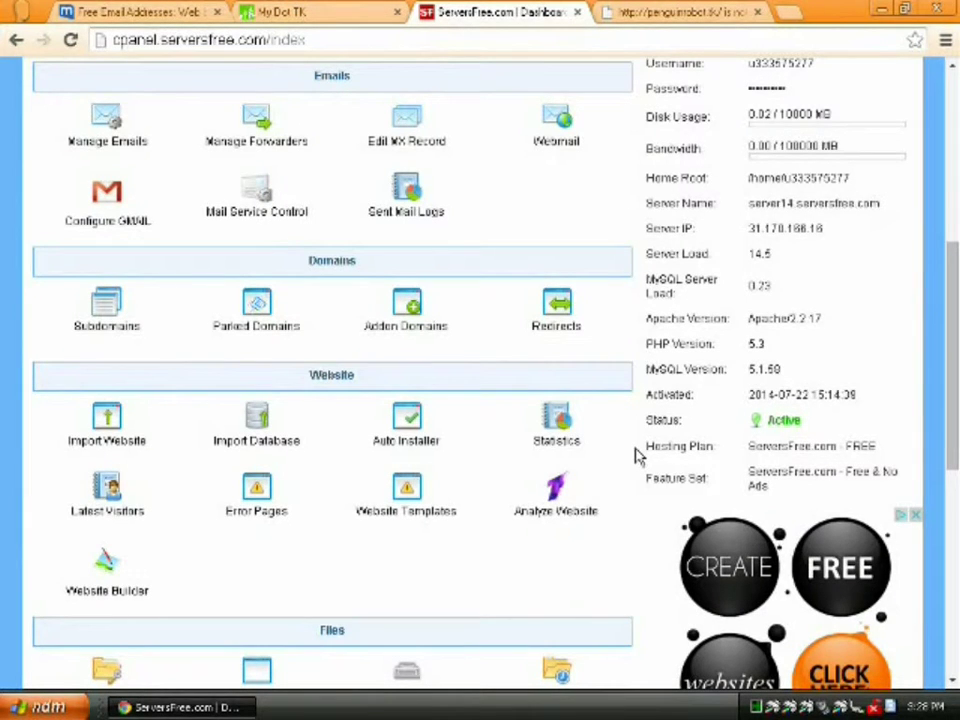
pyautogui.scroll(-4, 637, 455)
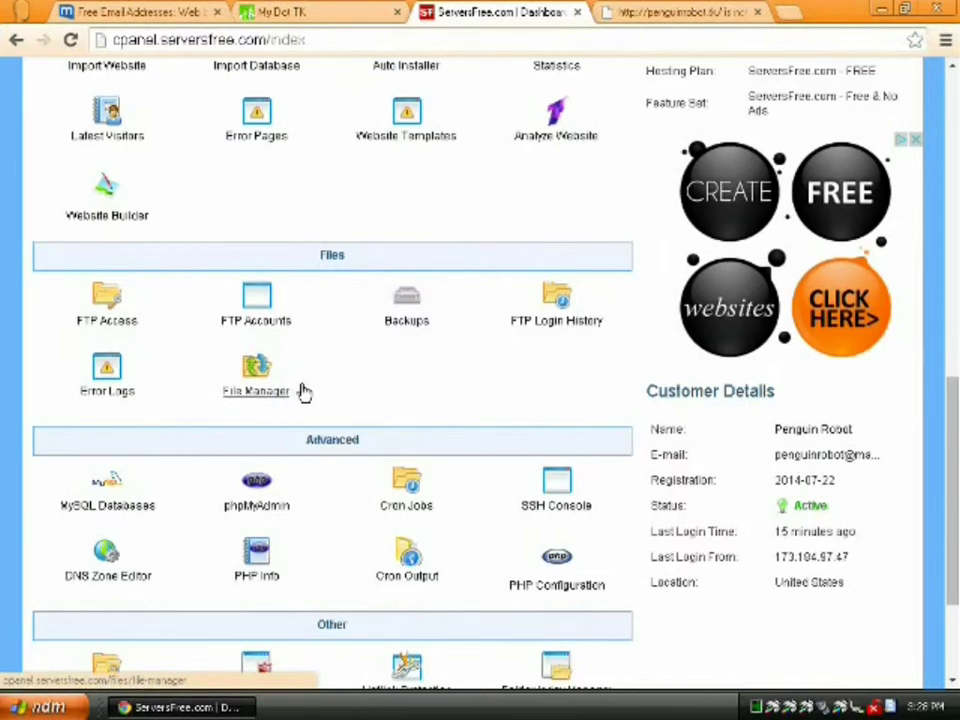
# - Install the ServersFree File Manager in English and launch it
pyautogui.click(253, 386)
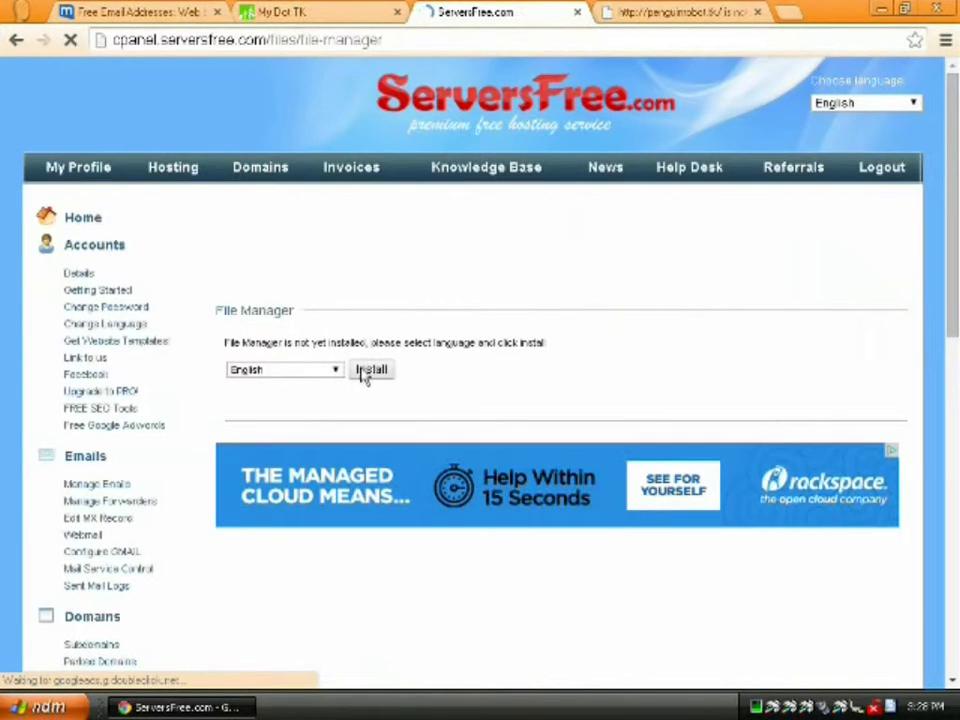
pyautogui.click(372, 371)
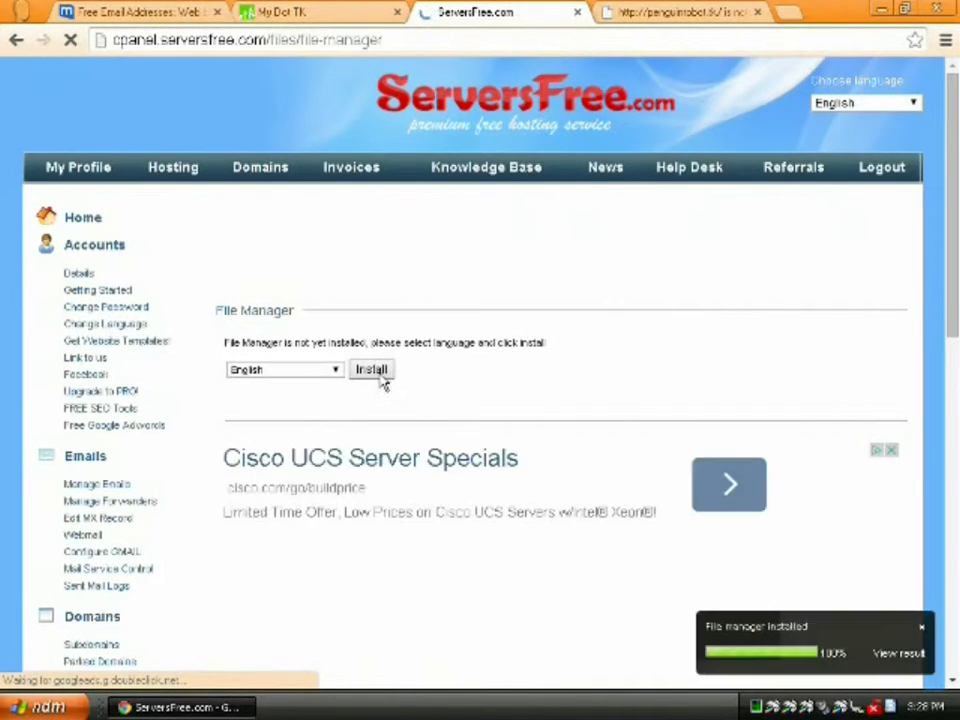
pyautogui.click(913, 655)
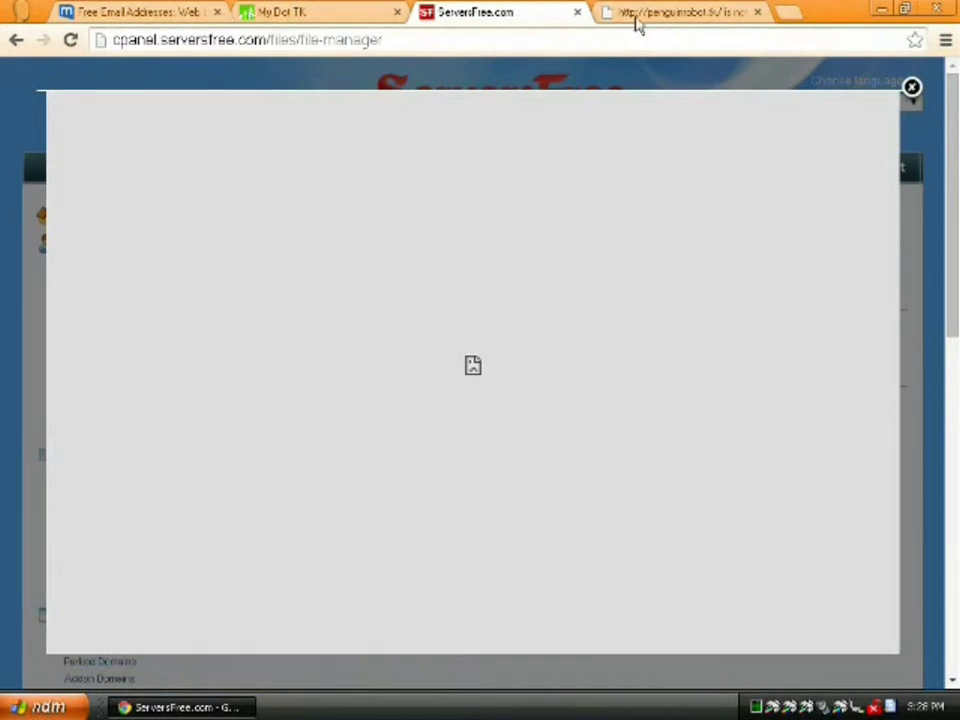
# - Reload the penguinrobot.tk tab until ServersFree's congratulations page appears
pyautogui.click(637, 23)
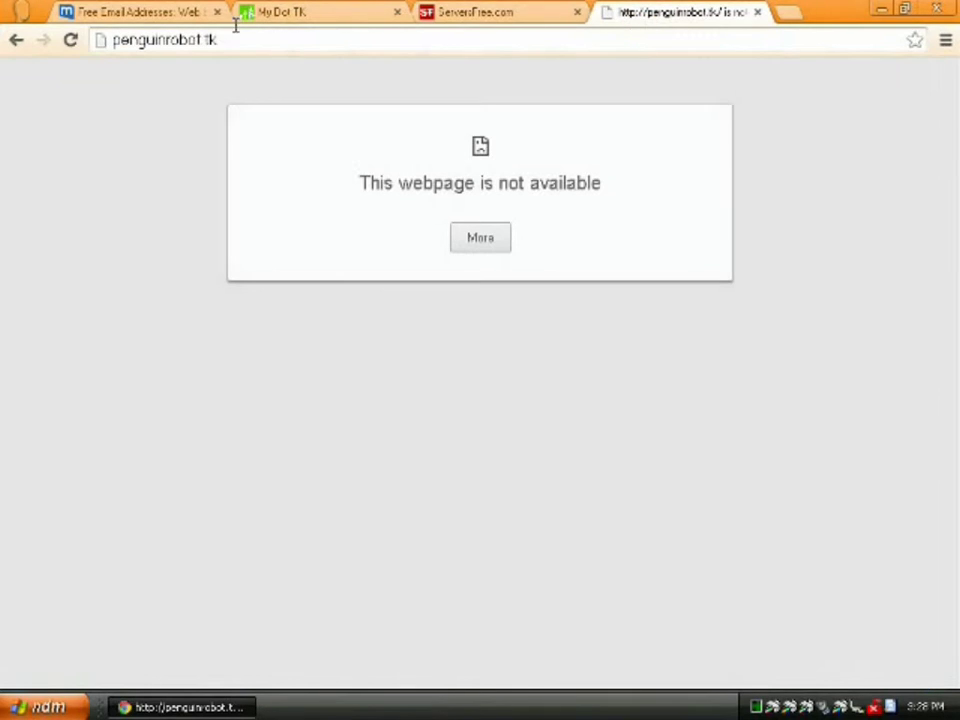
pyautogui.click(70, 42)
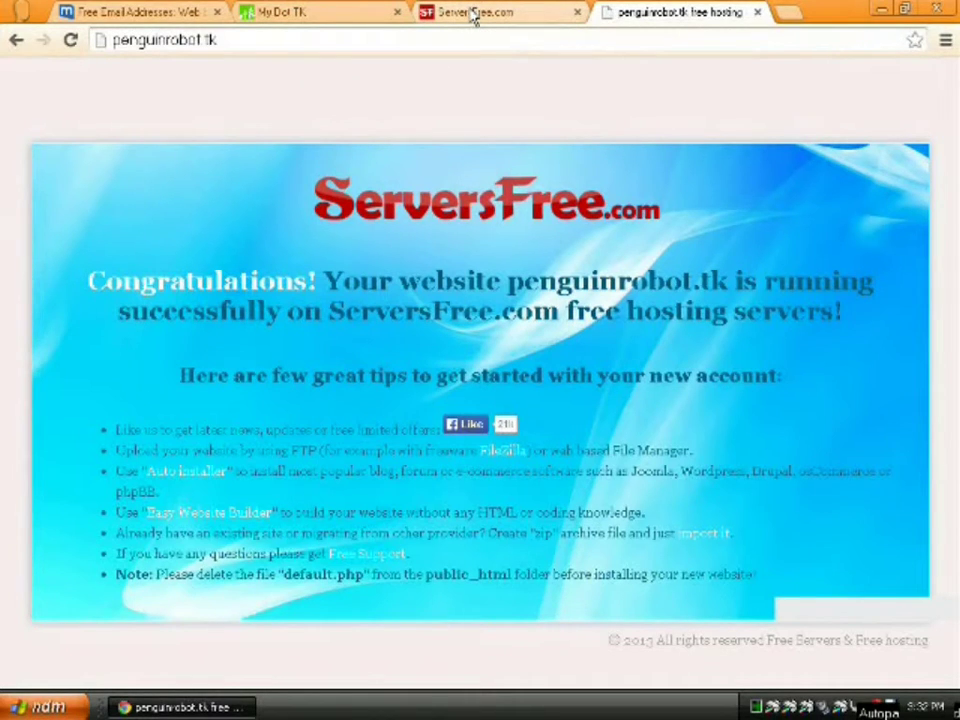
# - Open default.php in the ServersFree file manager, review its source, and close it without changes
pyautogui.click(474, 13)
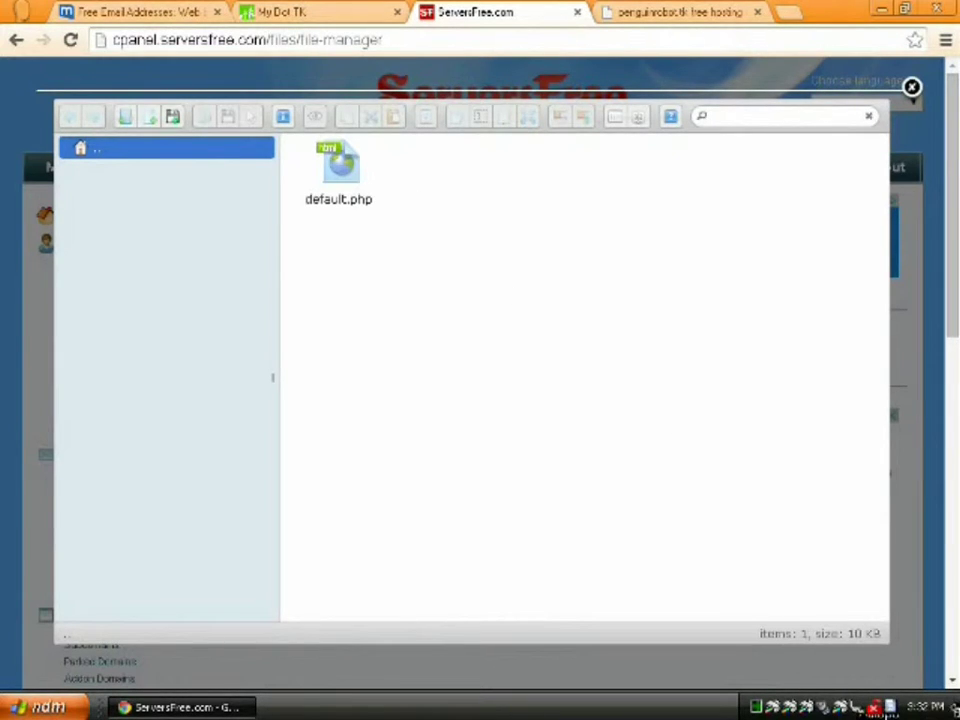
pyautogui.click(347, 177)
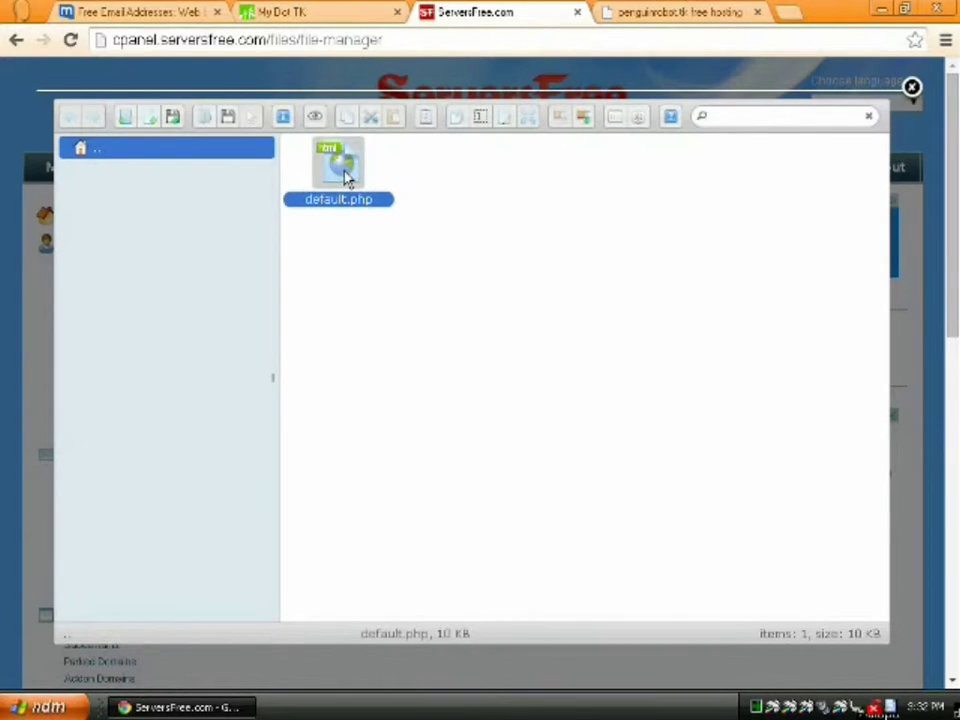
pyautogui.click(509, 122)
pyautogui.scroll(-15, 571, 376)
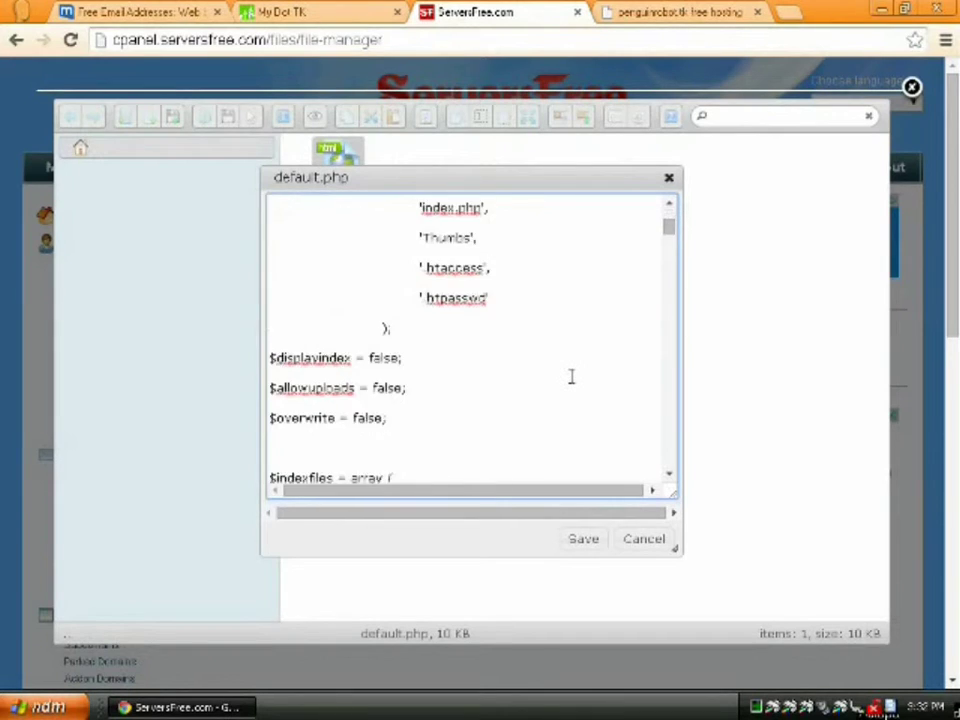
pyautogui.scroll(-15, 567, 375)
pyautogui.scroll(-12, 571, 376)
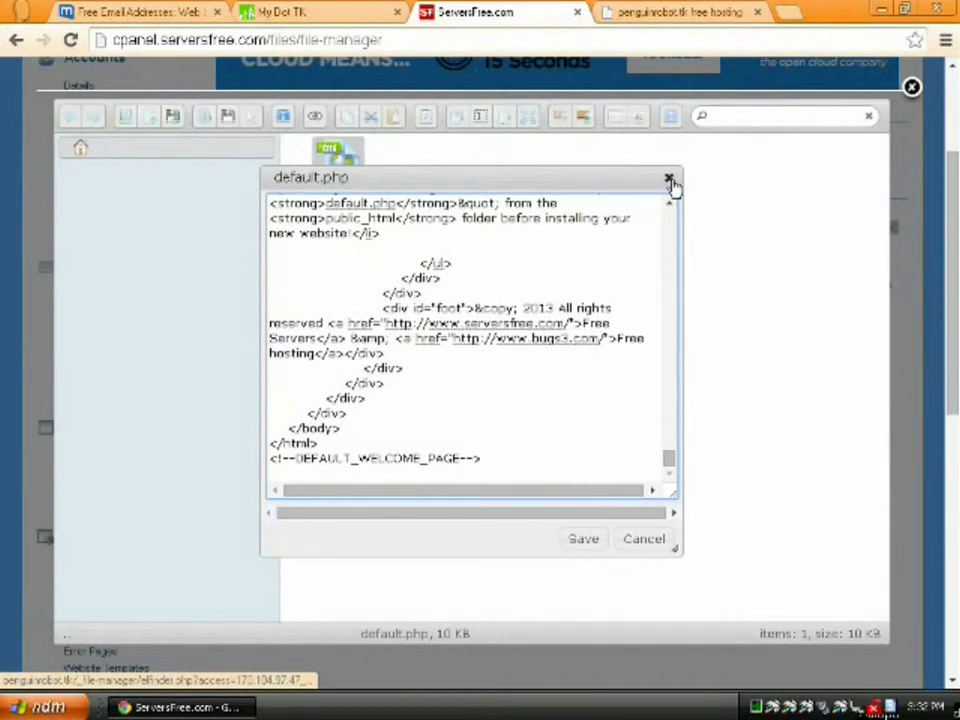
pyautogui.click(671, 182)
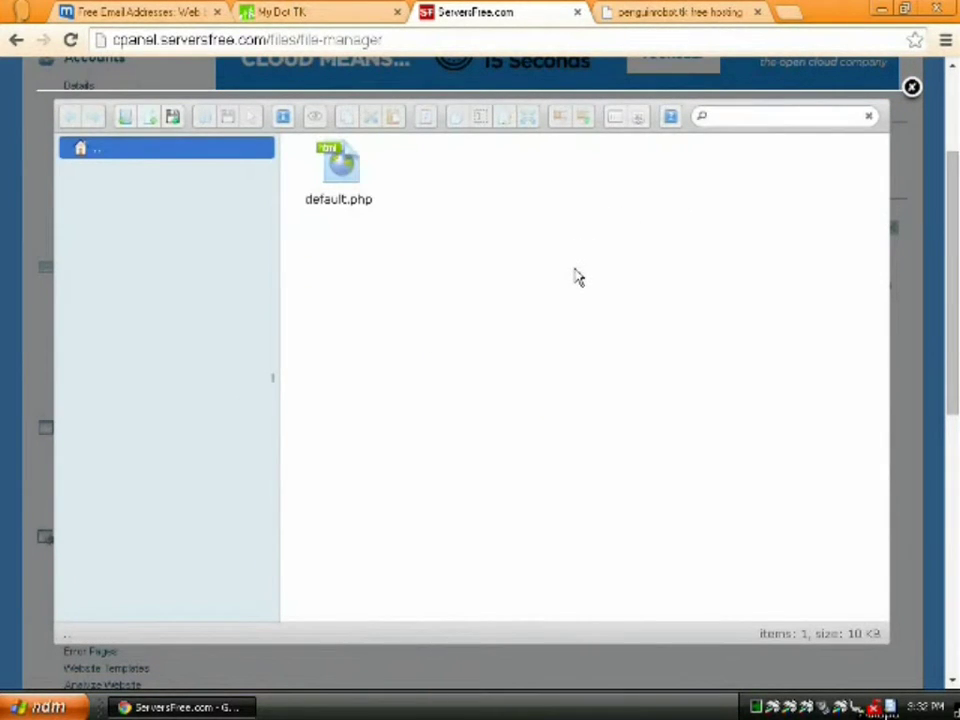
# - Check the live site's note about default.php, then delete default.php and confirm
pyautogui.click(338, 172)
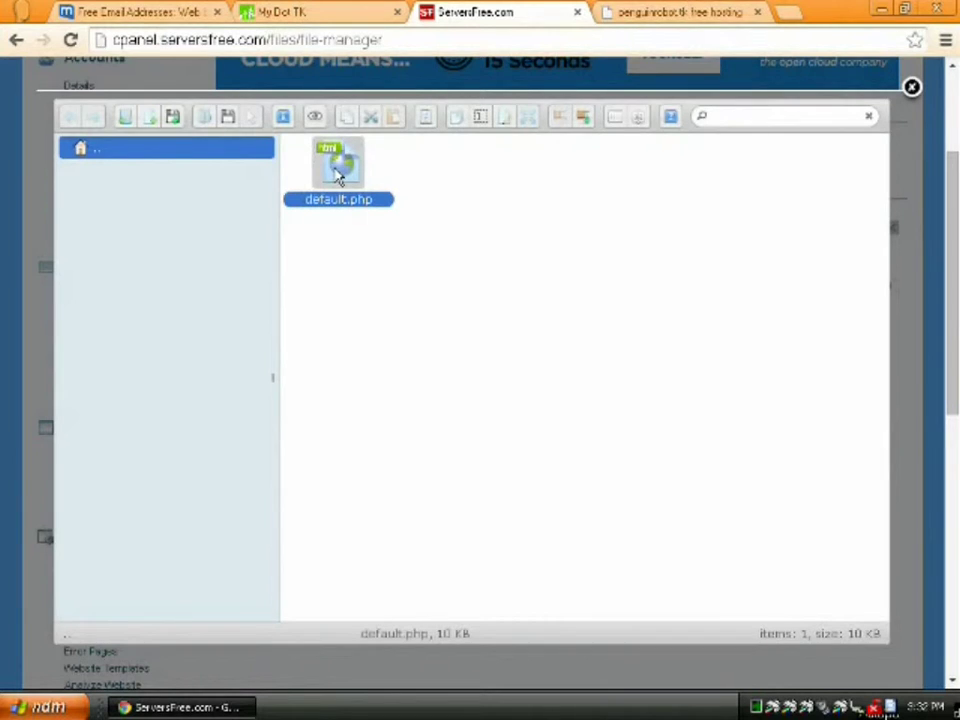
pyautogui.click(628, 13)
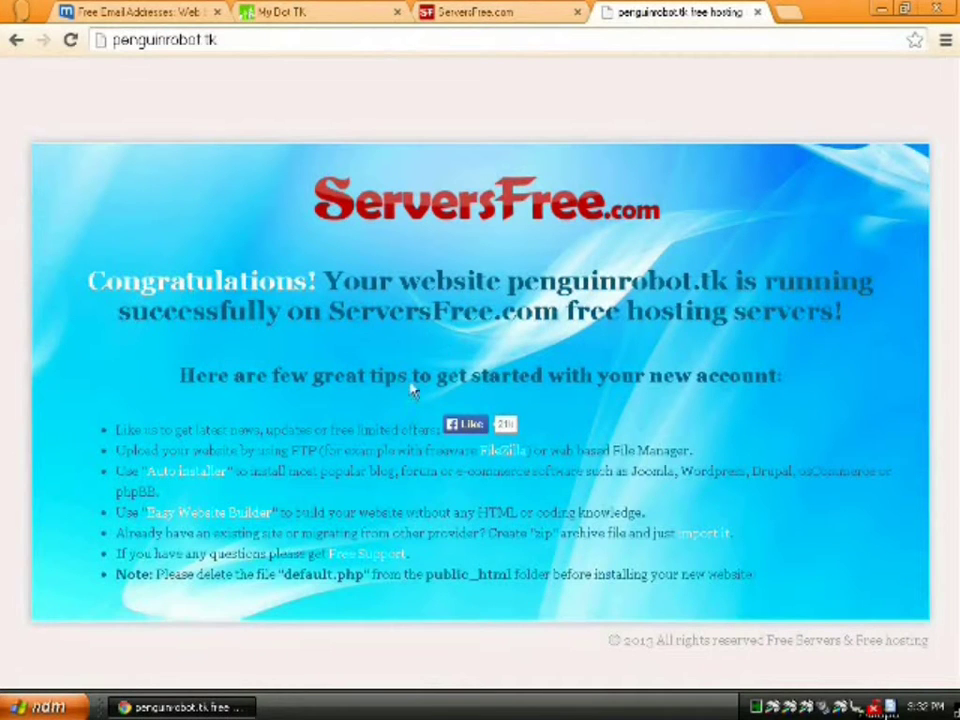
pyautogui.moveTo(203, 574); pyautogui.dragTo(303, 587)
pyautogui.click(480, 556)
pyautogui.click(507, 14)
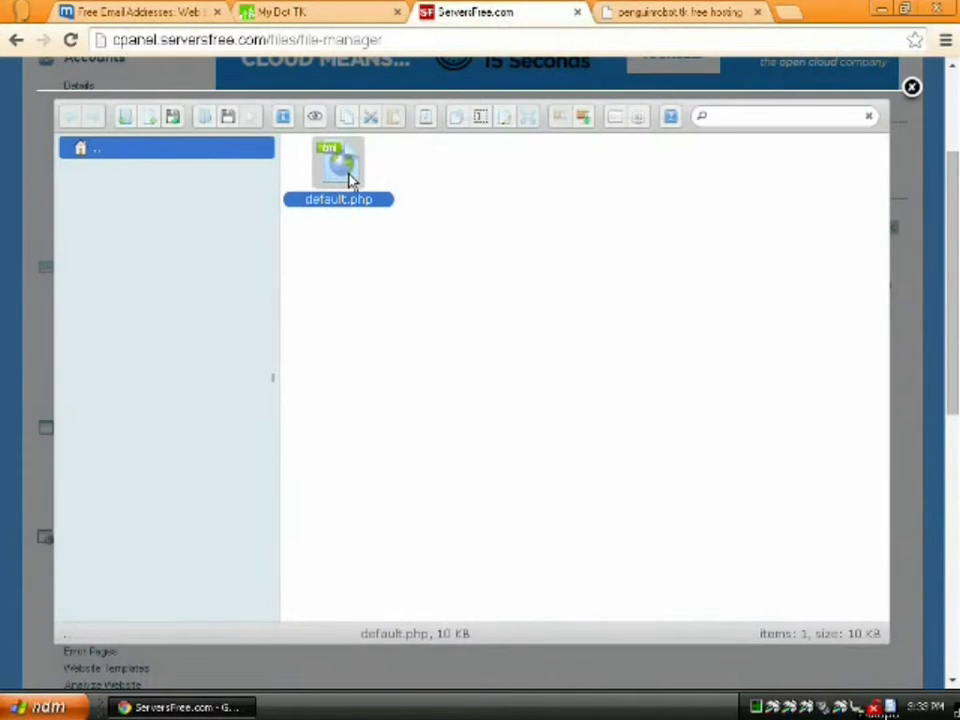
pyautogui.press('Delete')
pyautogui.press('Return')
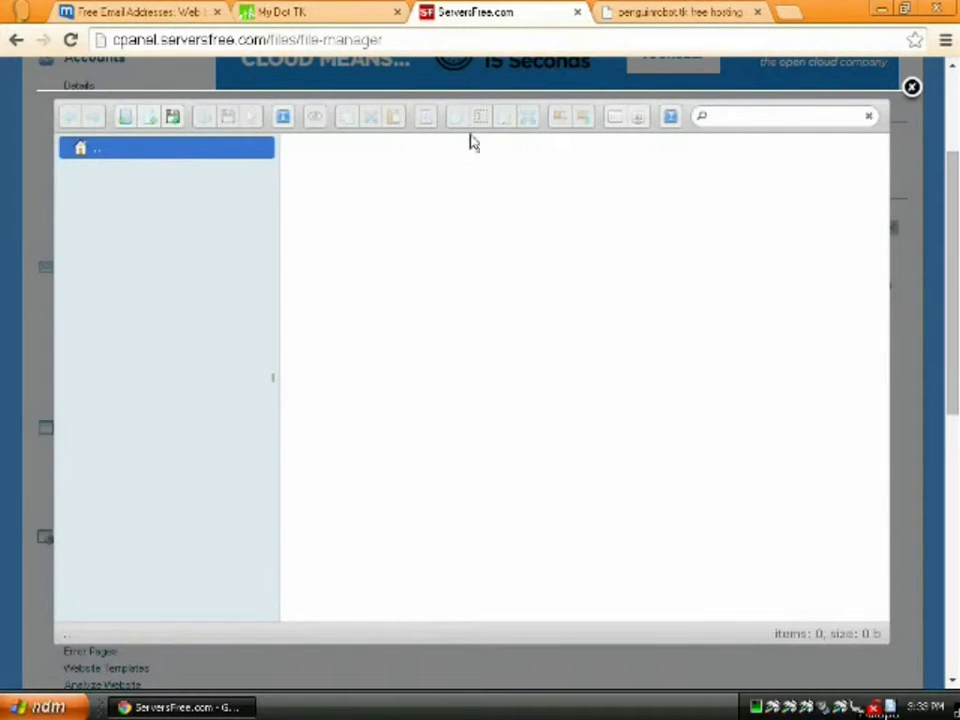
# - Create a new file named index.htm and open it for editing
pyautogui.click(147, 125)
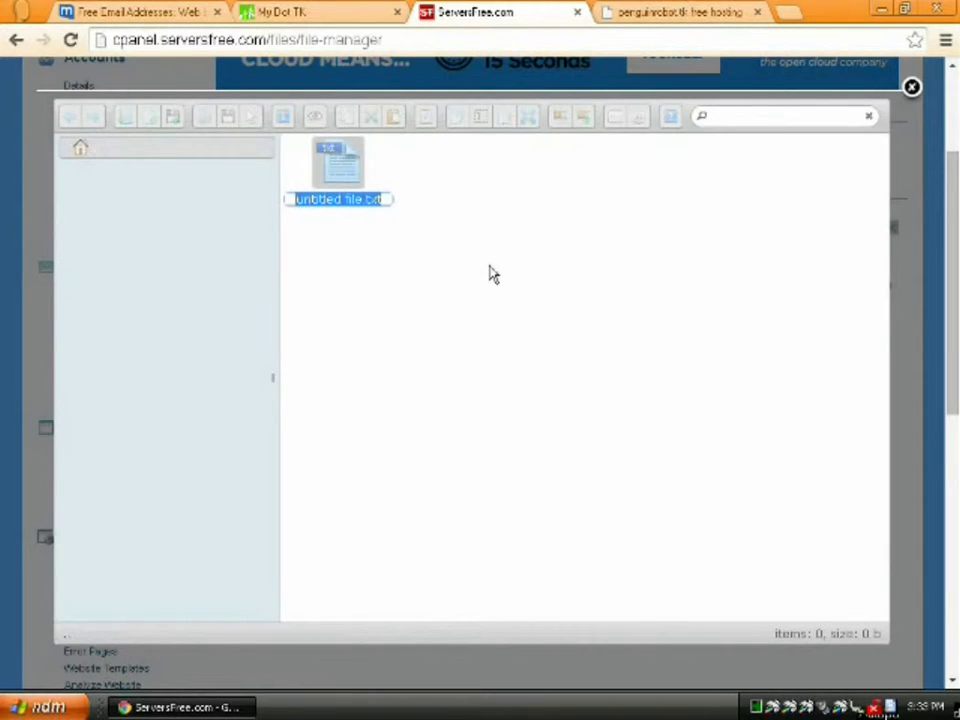
pyautogui.write('index.htm')
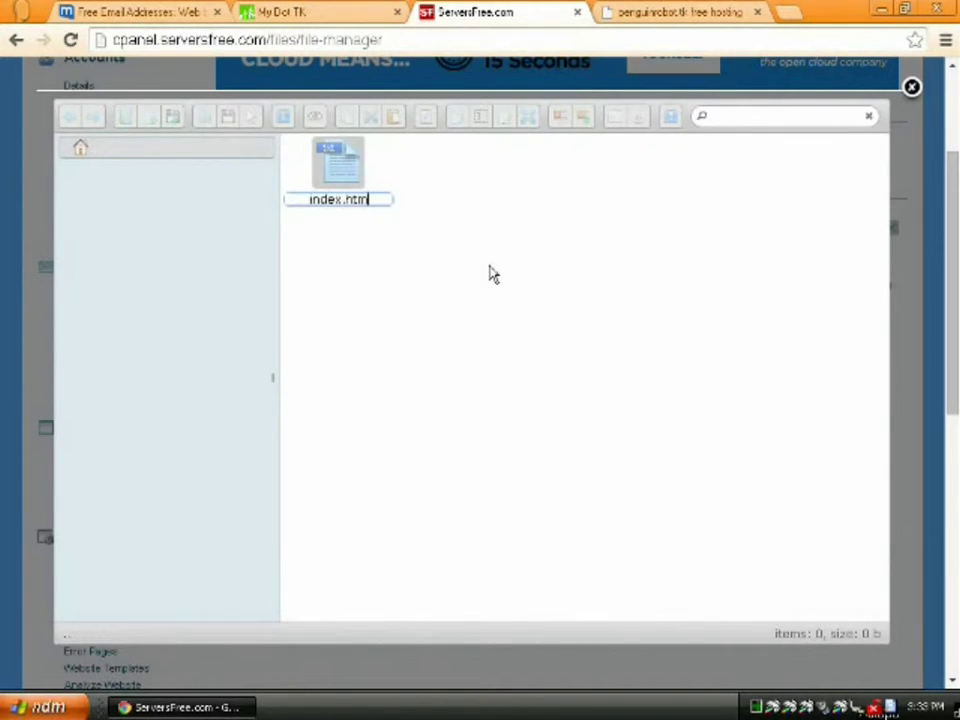
pyautogui.press('Return')
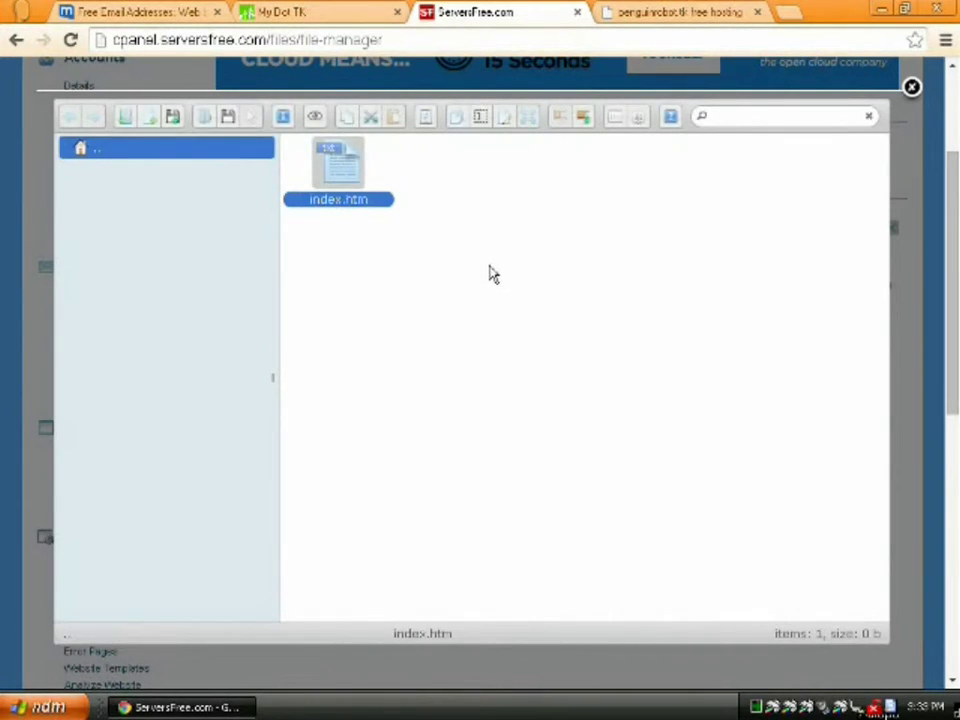
pyautogui.click(505, 118)
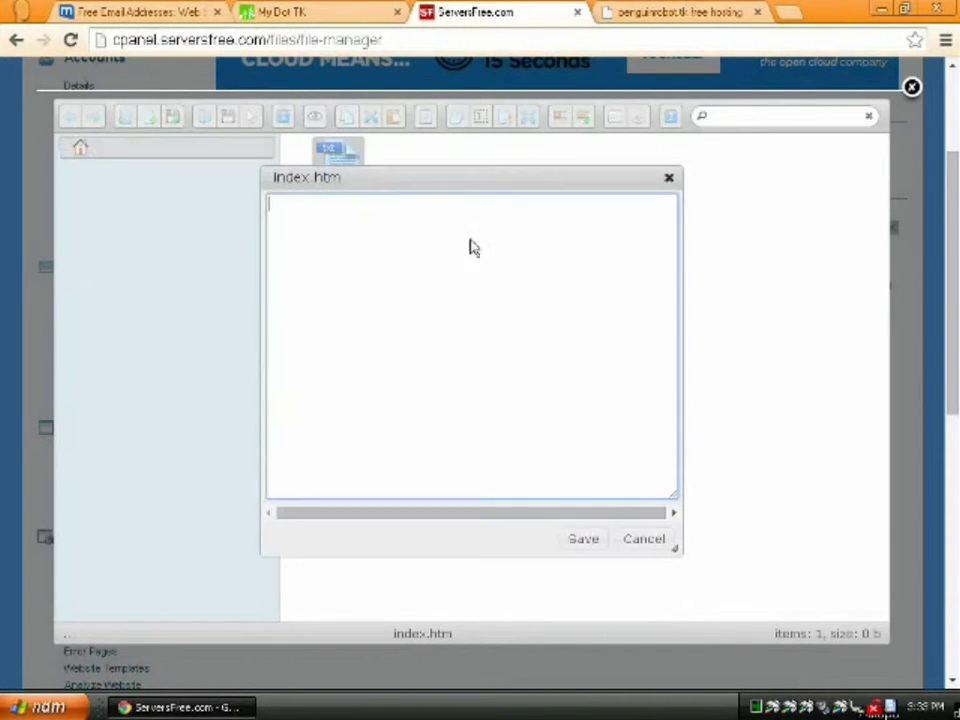
# - Type the <!DOCTYPE html>, <html>, <head> and utf-8 meta charset lines
pyautogui.write('<!DOCTYPE html>')
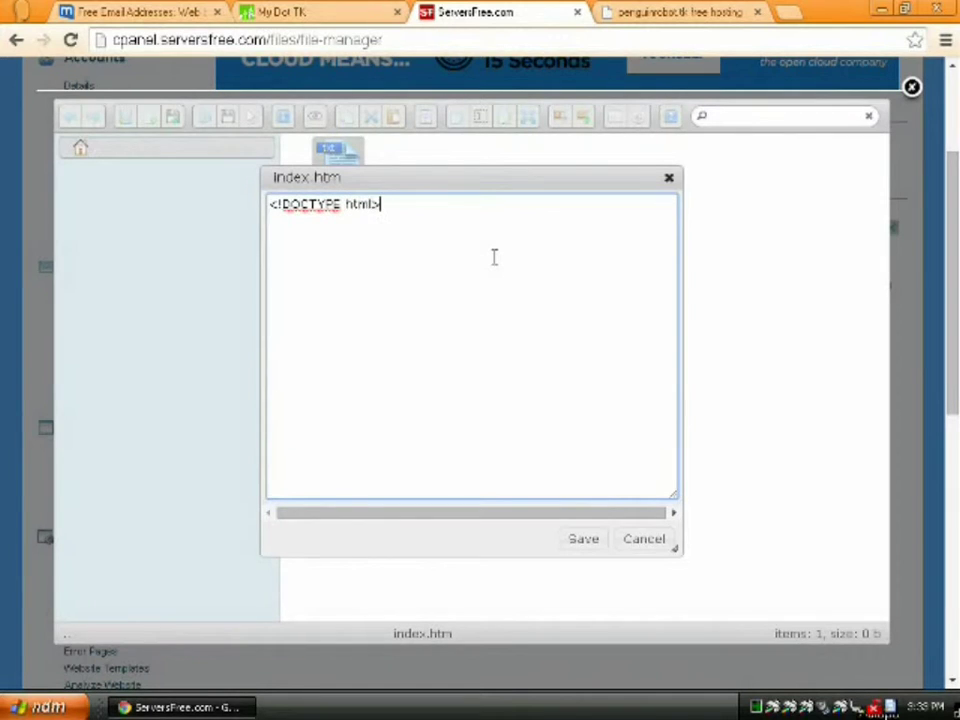
pyautogui.press('Return')
pyautogui.write('<html>')
pyautogui.press('Return')
pyautogui.write('<head>')
pyautogui.press('Return')
pyautogui.write('<m')
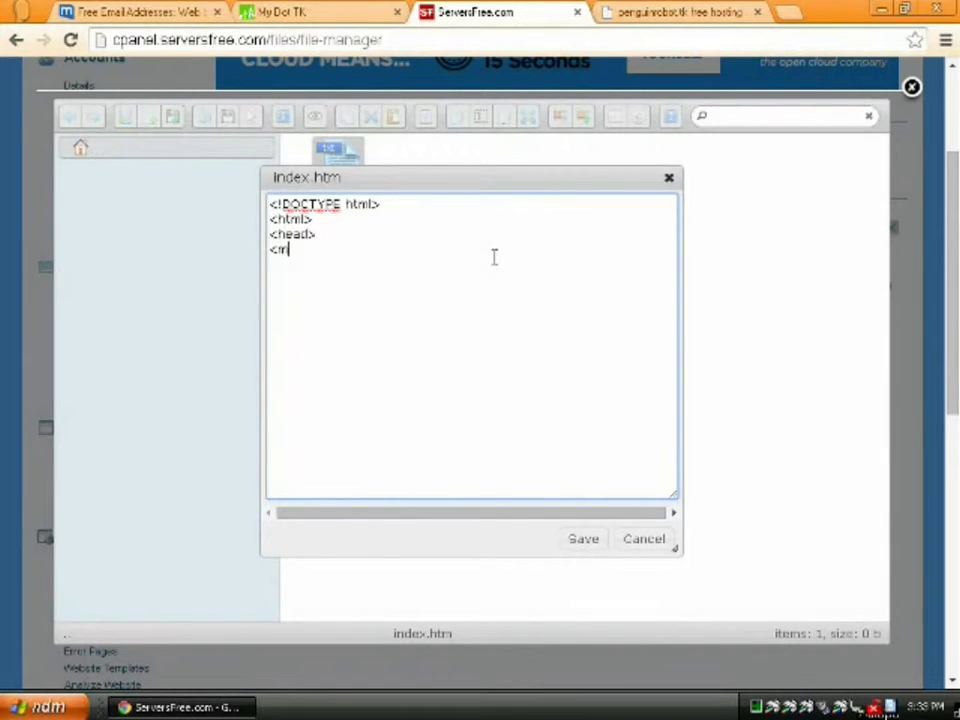
pyautogui.write('eta charset="')
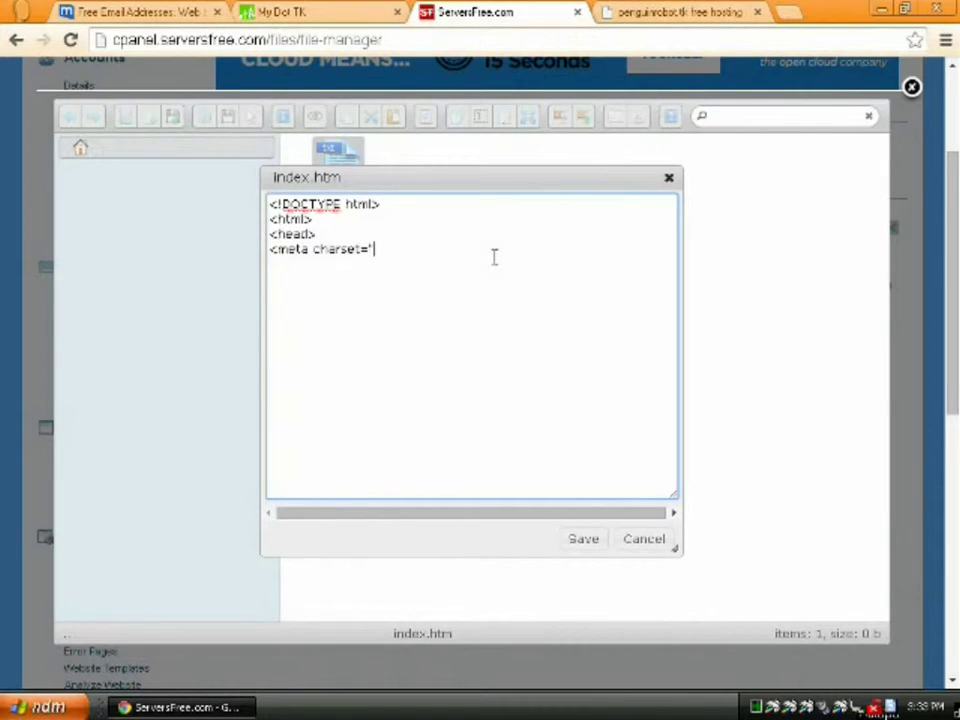
pyautogui.write('utf-8"/>')
pyautogui.press('Return')
# - Add the title 'The Robot Penguins Have Landed!' and close the head section
pyautogui.write('<title>')
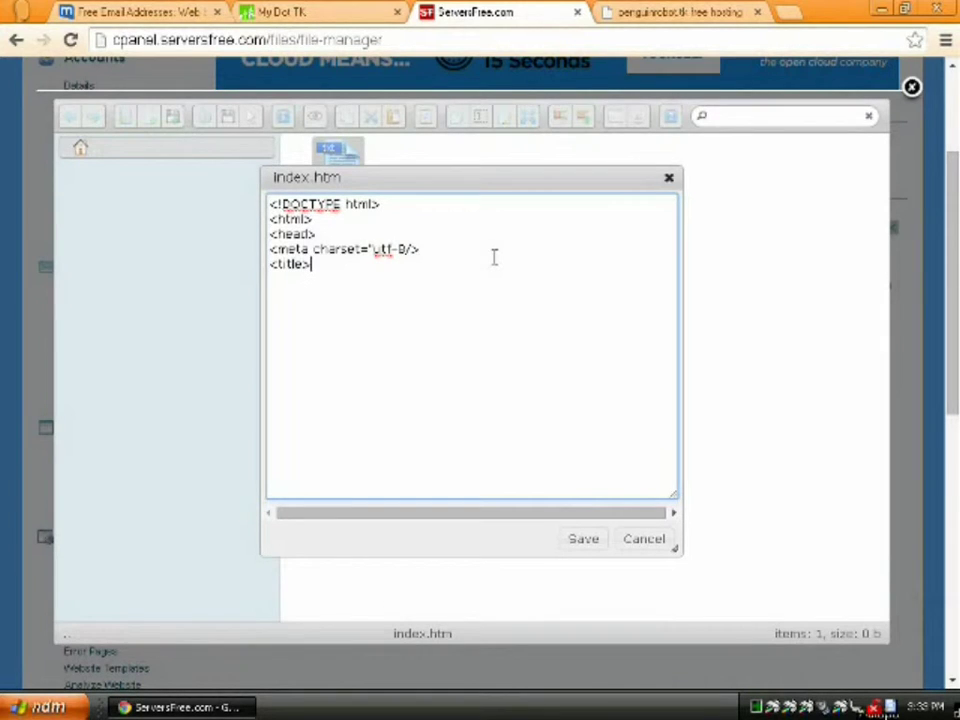
pyautogui.write('The Robot ')
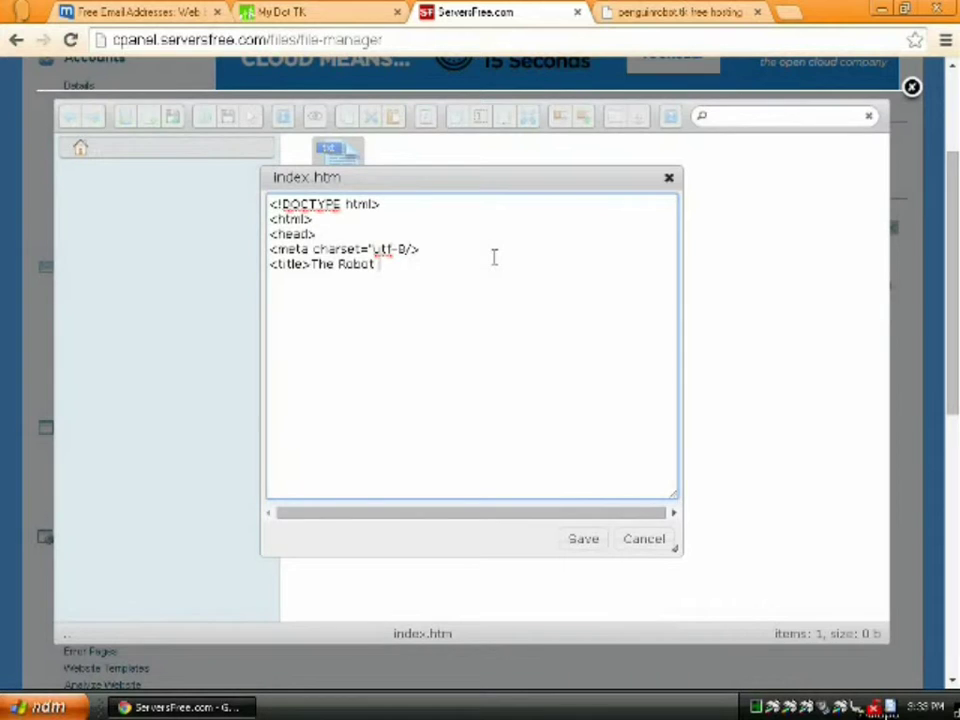
pyautogui.write('Penguins Have Lah')
pyautogui.press('BackSpace')
pyautogui.write('rded!</')
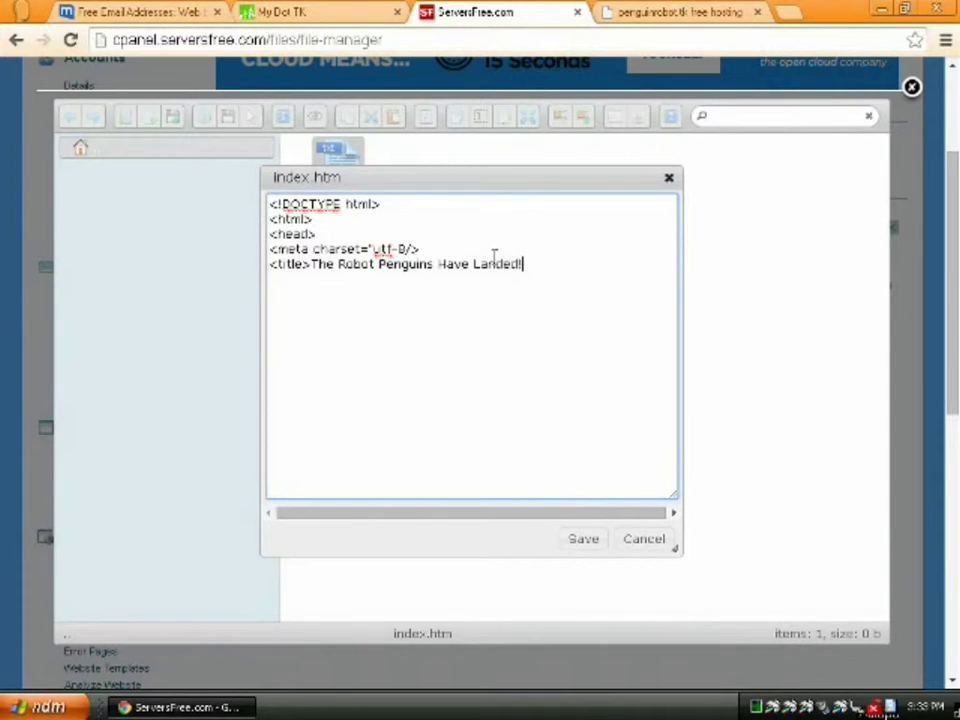
pyautogui.write('title>')
pyautogui.press('Return')
pyautogui.write('</head>')
pyautogui.press('Return')
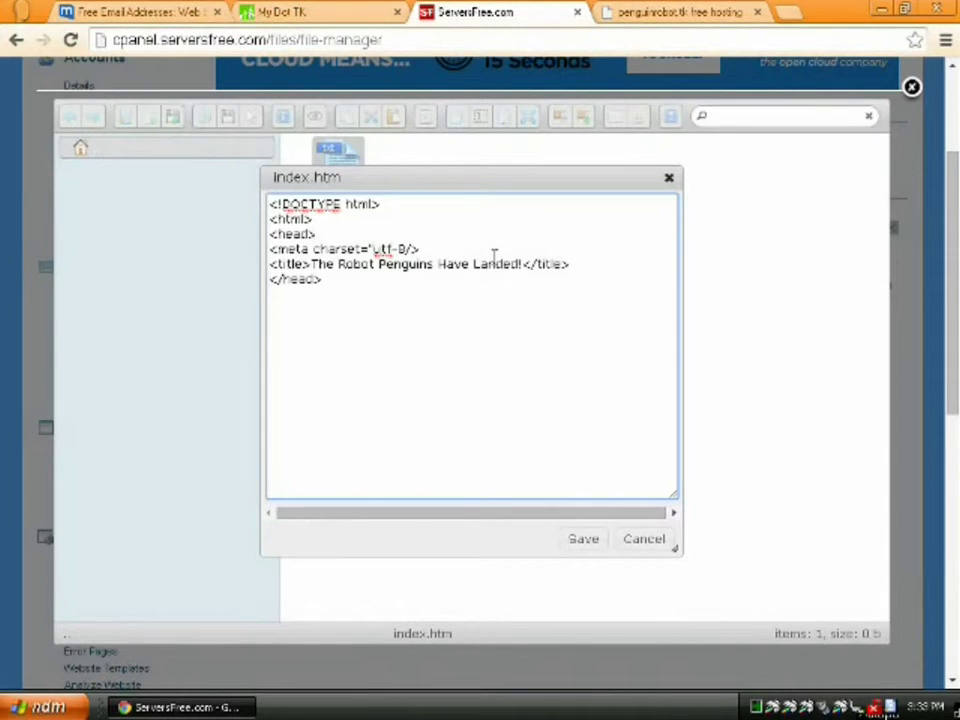
# - Type a sans-serif body, the h1 heading, the 'Watch the skies!' paragraph, and closing body and html tags
pyautogui.write('<body style="f')
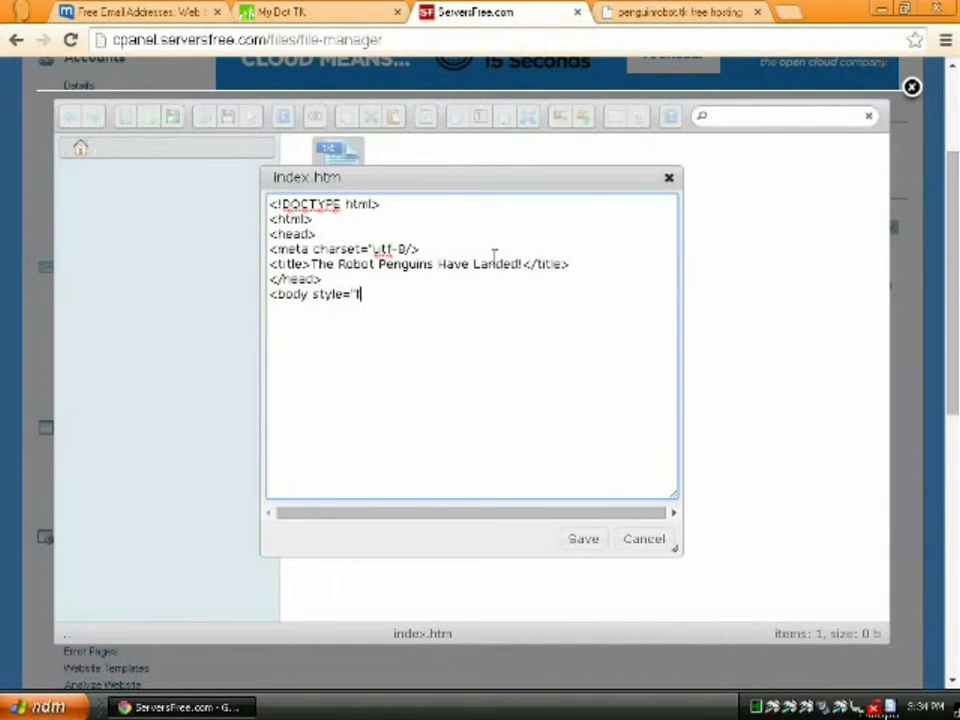
pyautogui.write('ont-family:')
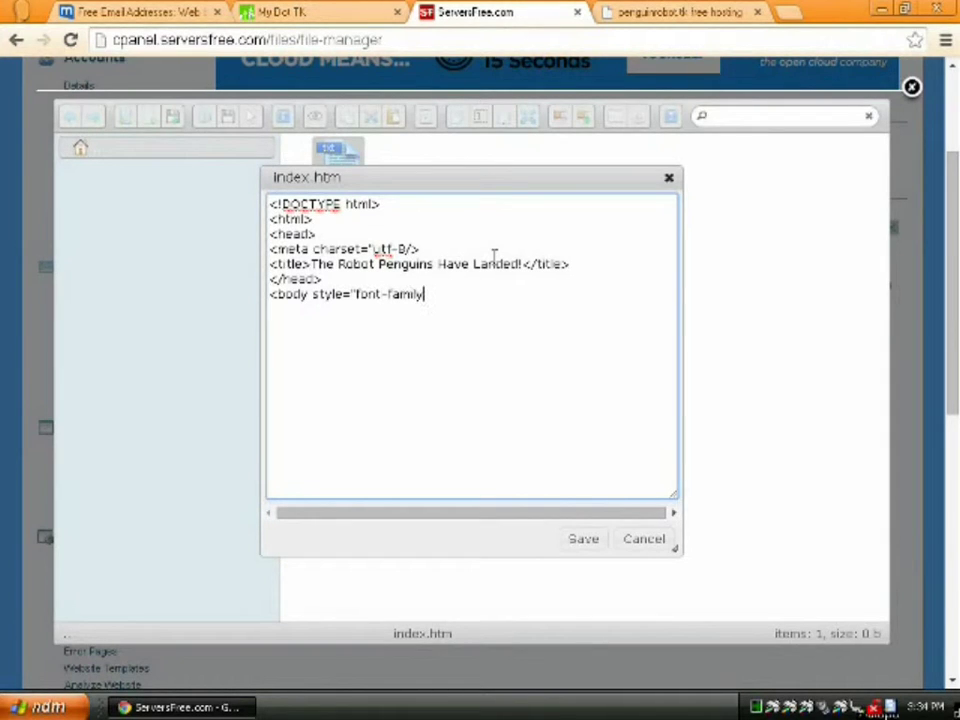
pyautogui.write('sans-serif; ">')
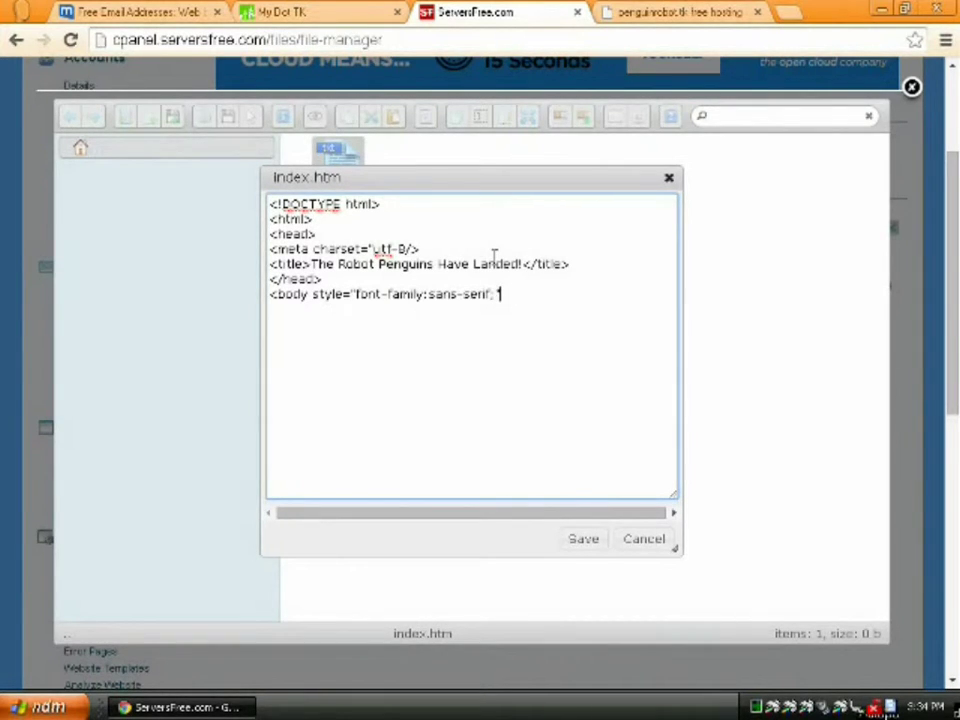
pyautogui.press('Return')
pyautogui.write('<h1>The Robot Penguins Have Landed!</h')
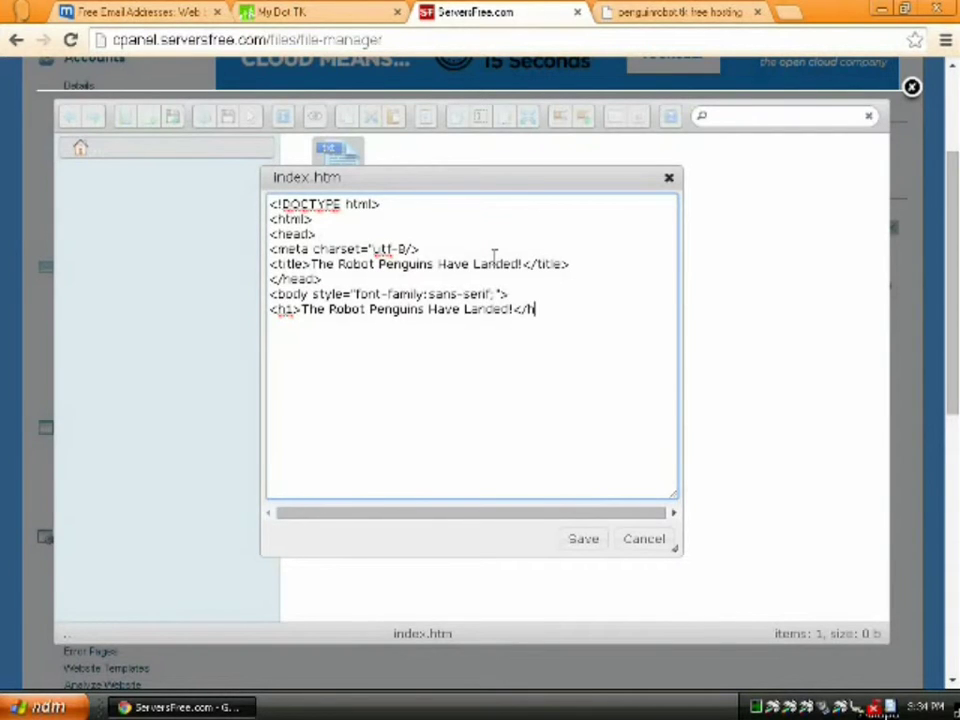
pyautogui.write('1>')
pyautogui.press('Return')
pyautogui.write('<p>')
pyautogui.write('Watch the ')
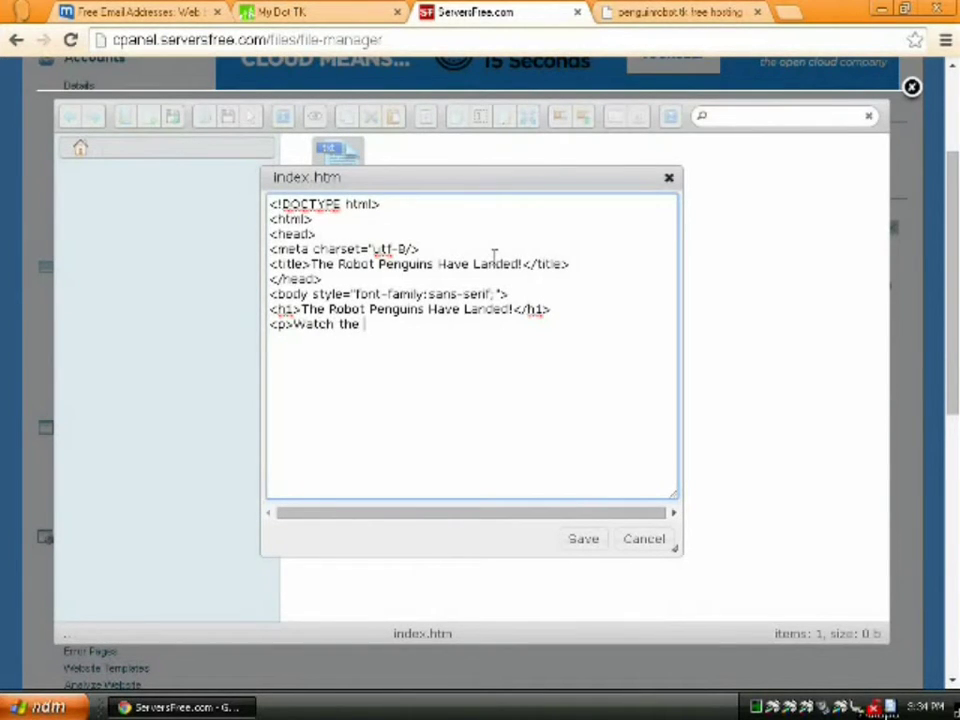
pyautogui.write('skies!  Watch th')
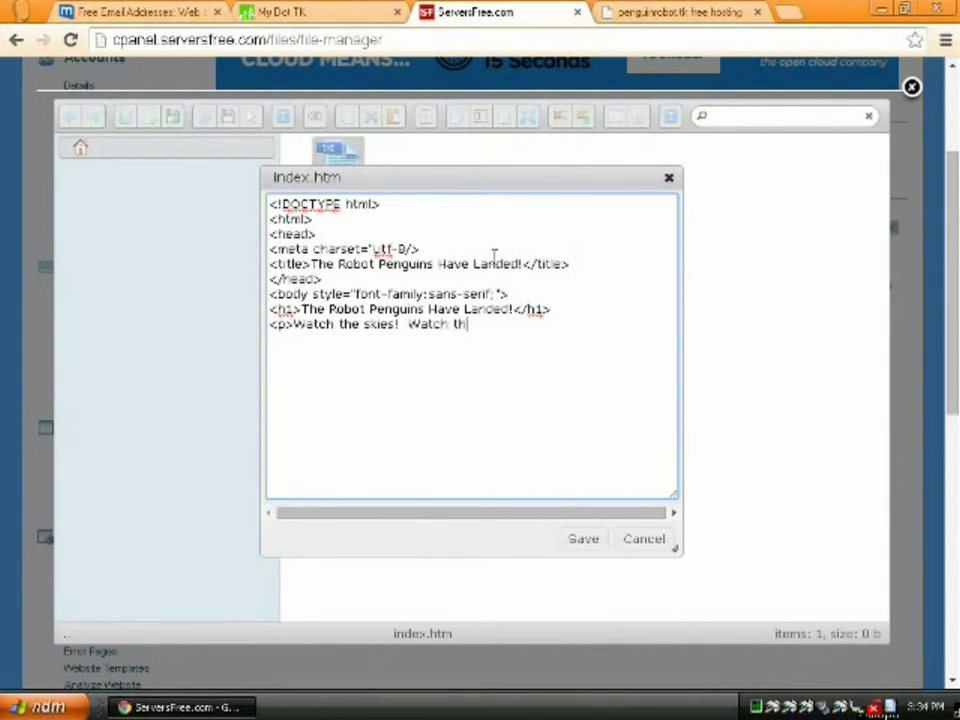
pyautogui.write(' for cracks in the grou')
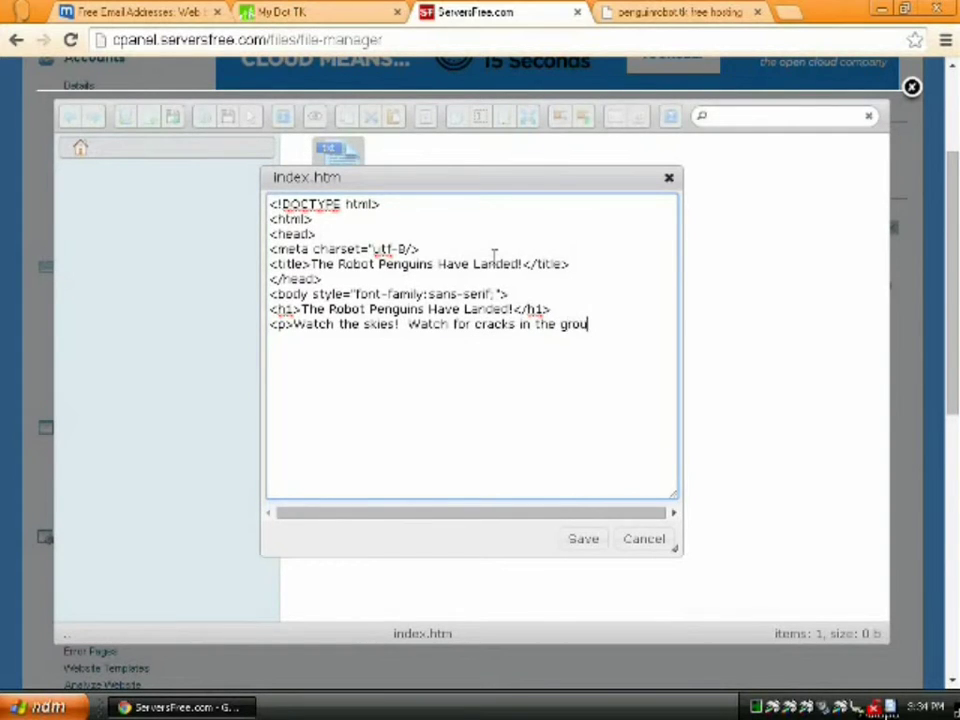
pyautogui.write('nd!  Their ar')
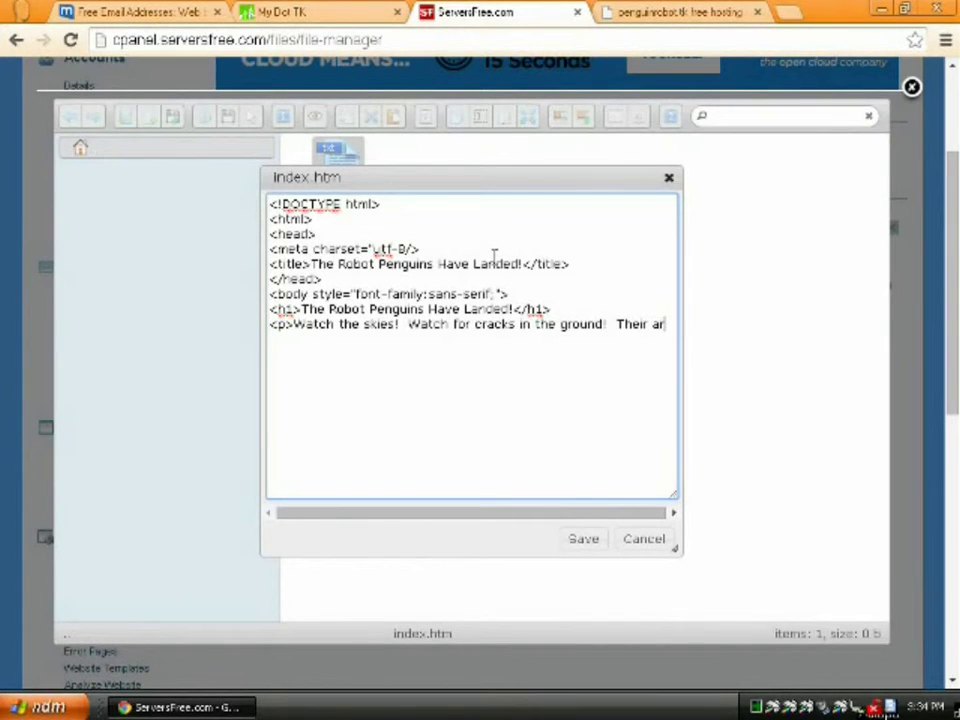
pyautogui.write('mies will rise again!')
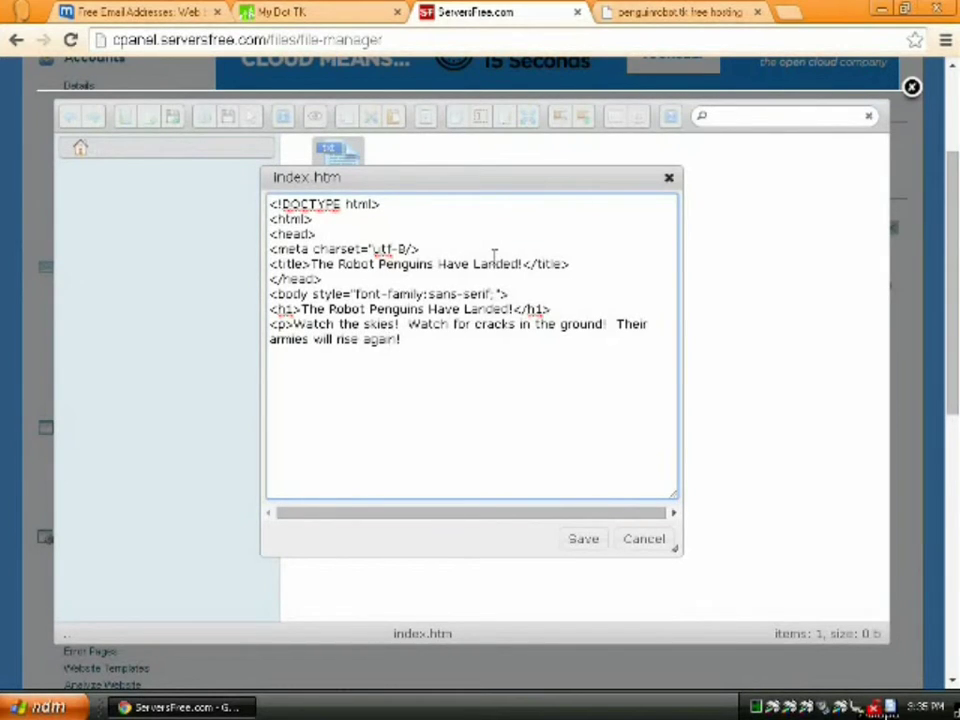
pyautogui.write('</p>')
pyautogui.press('Return')
pyautogui.write('</body>')
pyautogui.press('Return')
pyautogui.write('</html>')
# - Save index.htm to the server and check the live penguinrobot.tk site
pyautogui.click(583, 540)
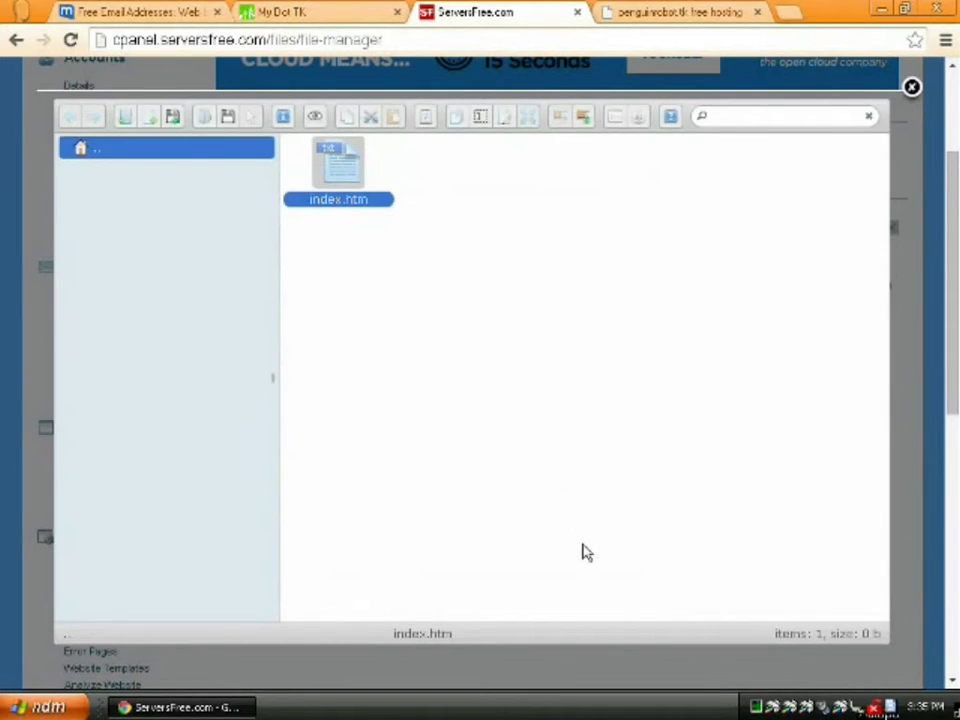
pyautogui.click(664, 16)
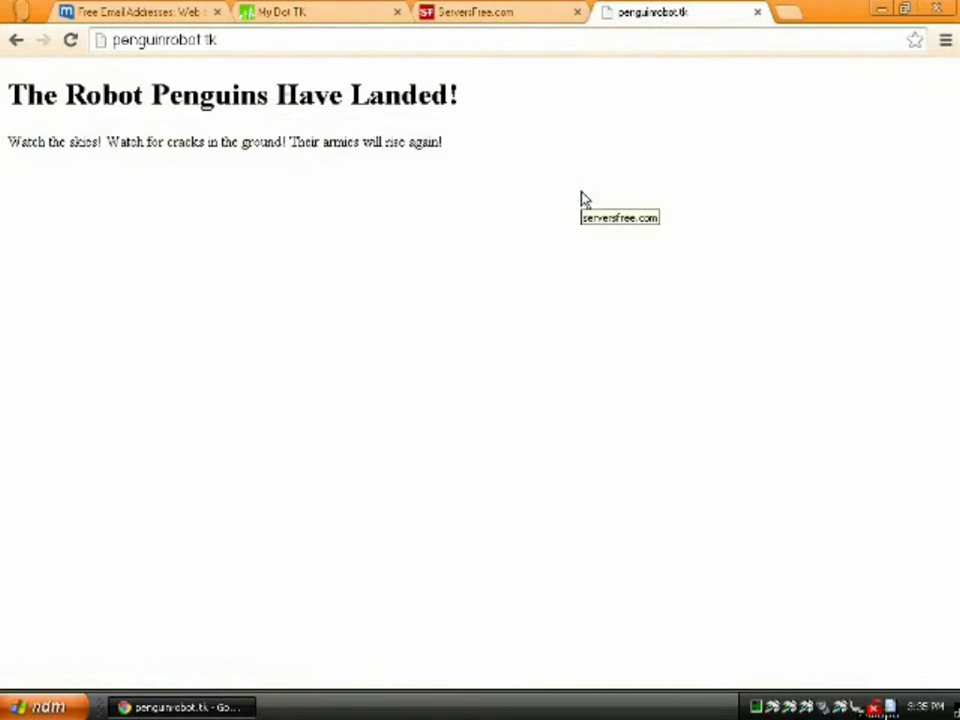
pyautogui.click(520, 12)
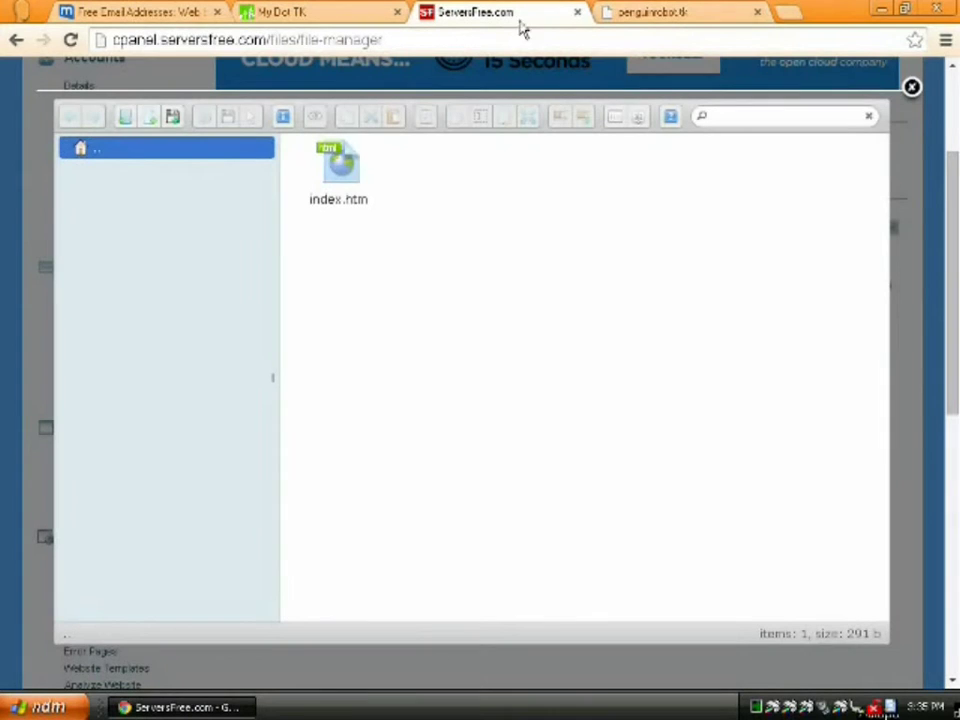
# - Remove the stray semicolon after sans-serif in the body style and save index.htm
pyautogui.click(362, 168)
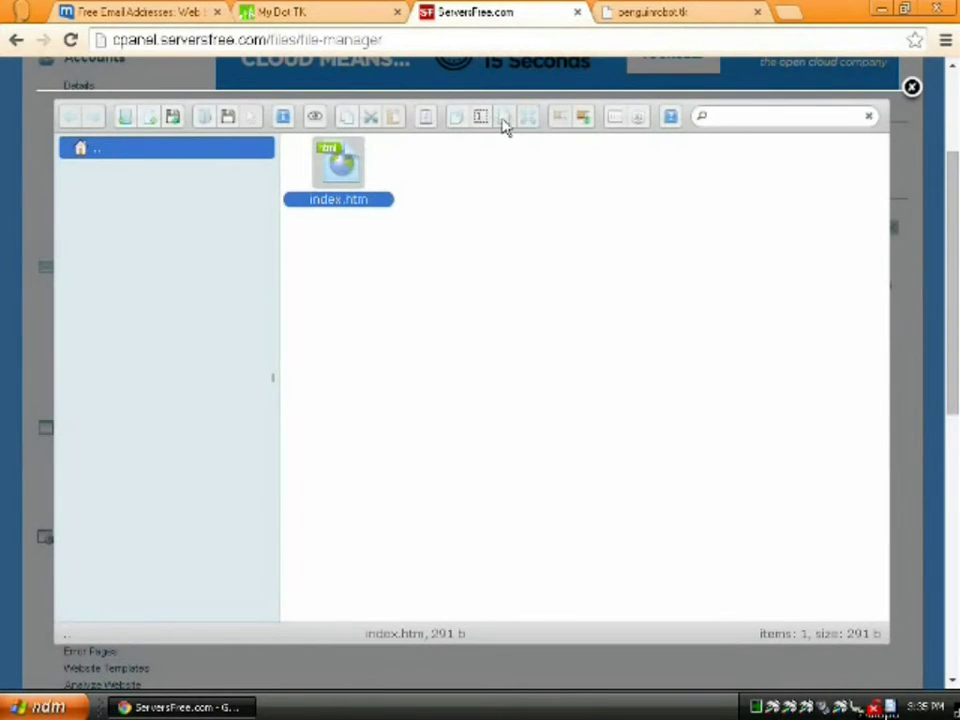
pyautogui.click(495, 119)
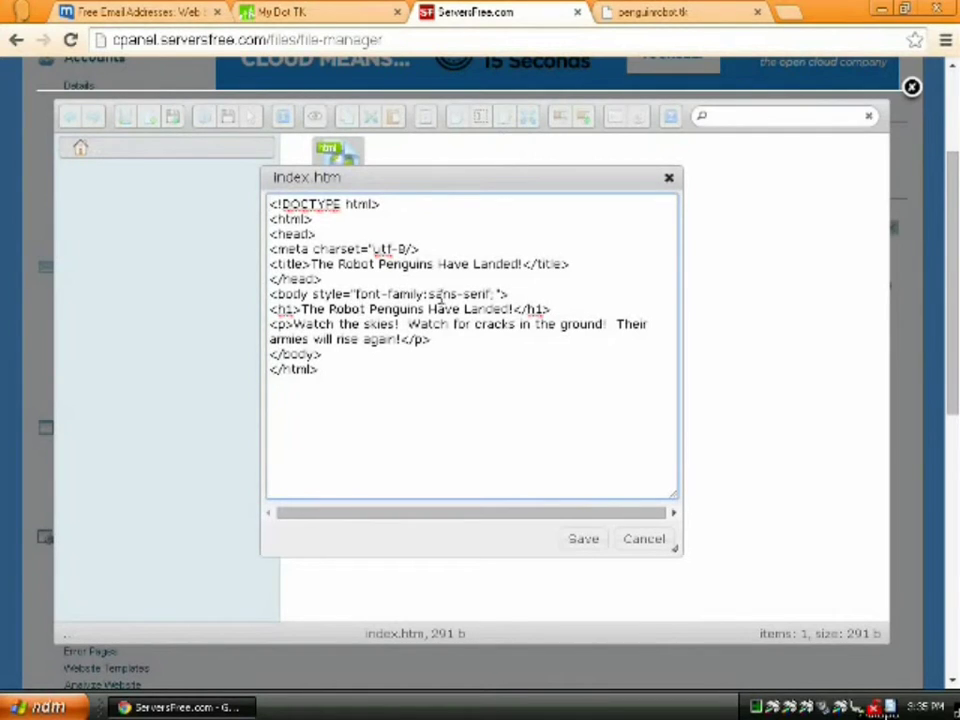
pyautogui.click(496, 294)
pyautogui.press('BackSpace')
pyautogui.press('Escape')
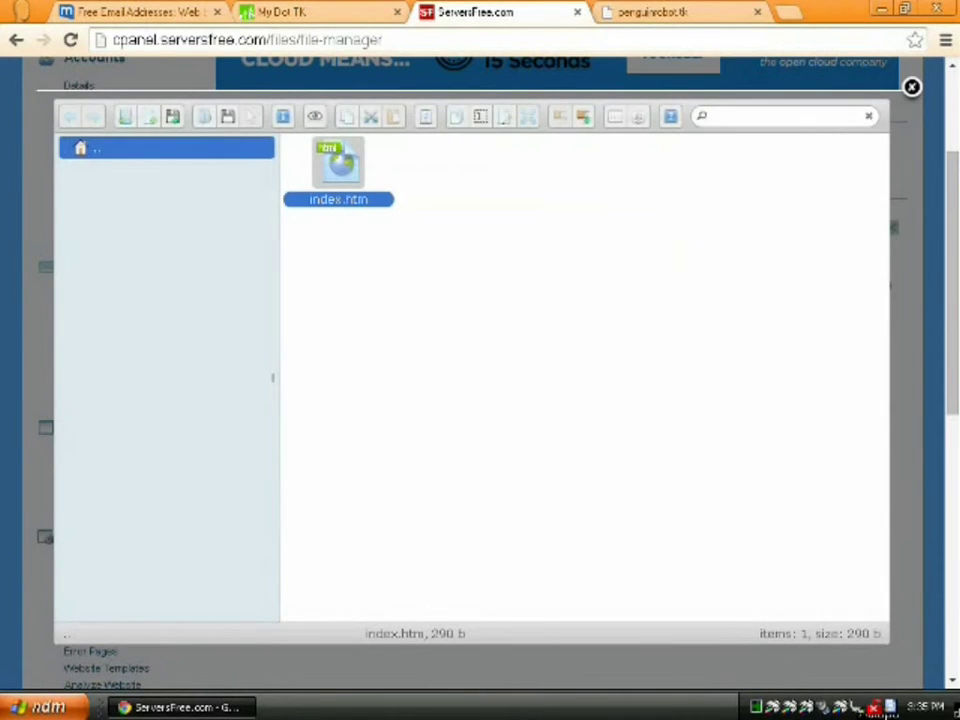
# - Reload penguinrobot.tk to show the 'The Robot Penguins Have Landed!' heading and paragraph
pyautogui.click(667, 17)
pyautogui.press('F5')
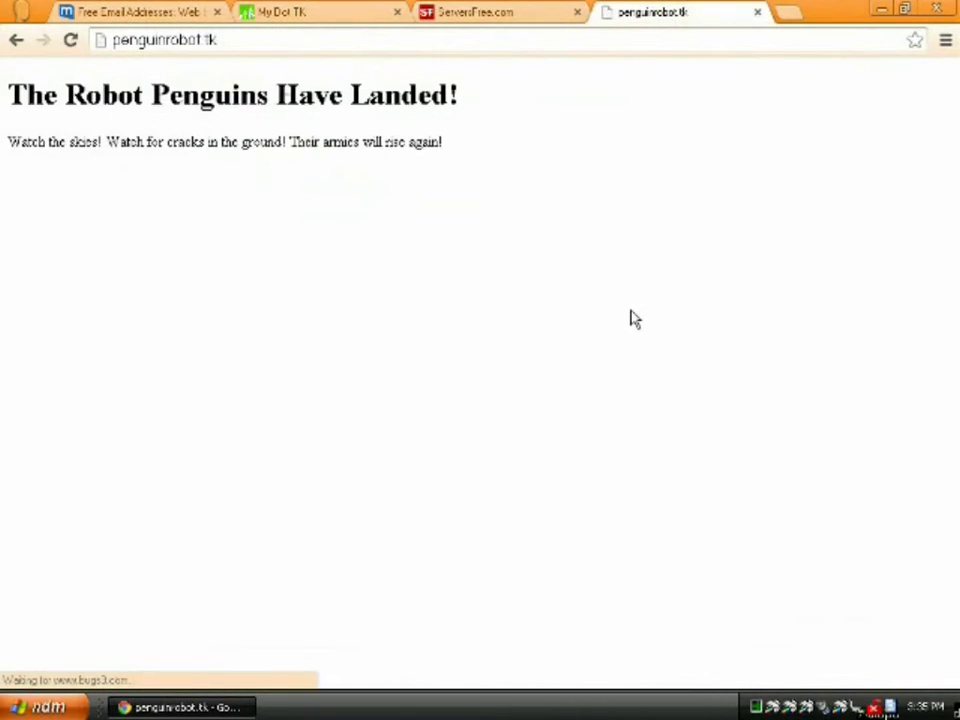